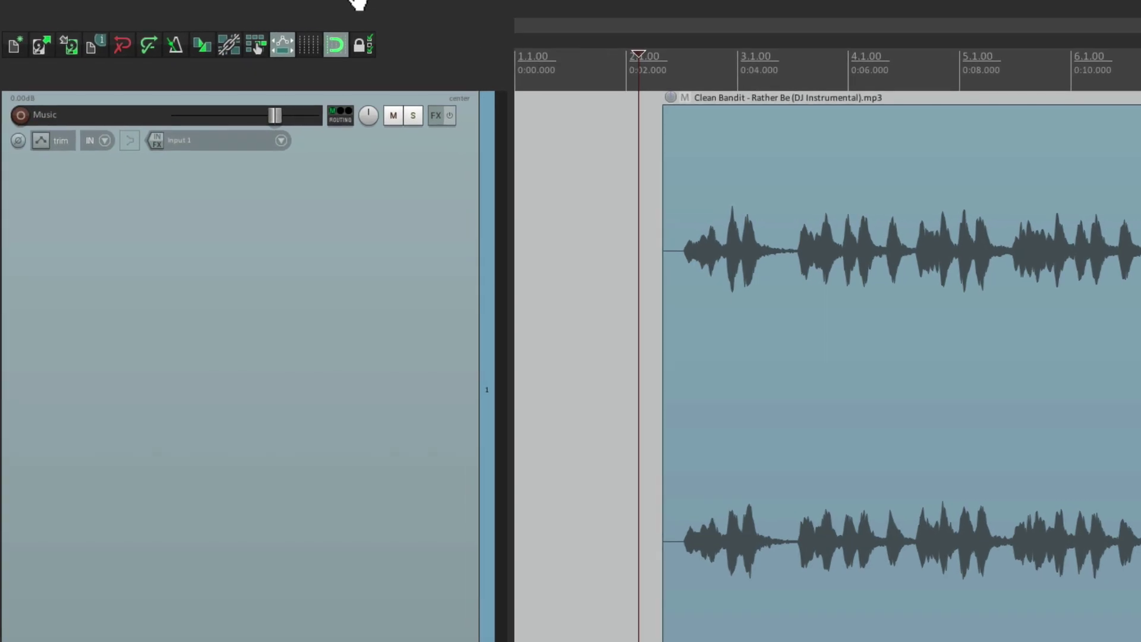
# - Show the master track above Music and make its Tempo map envelope visible, a flat 120 bpm line
pyautogui.moveTo(238, 4)
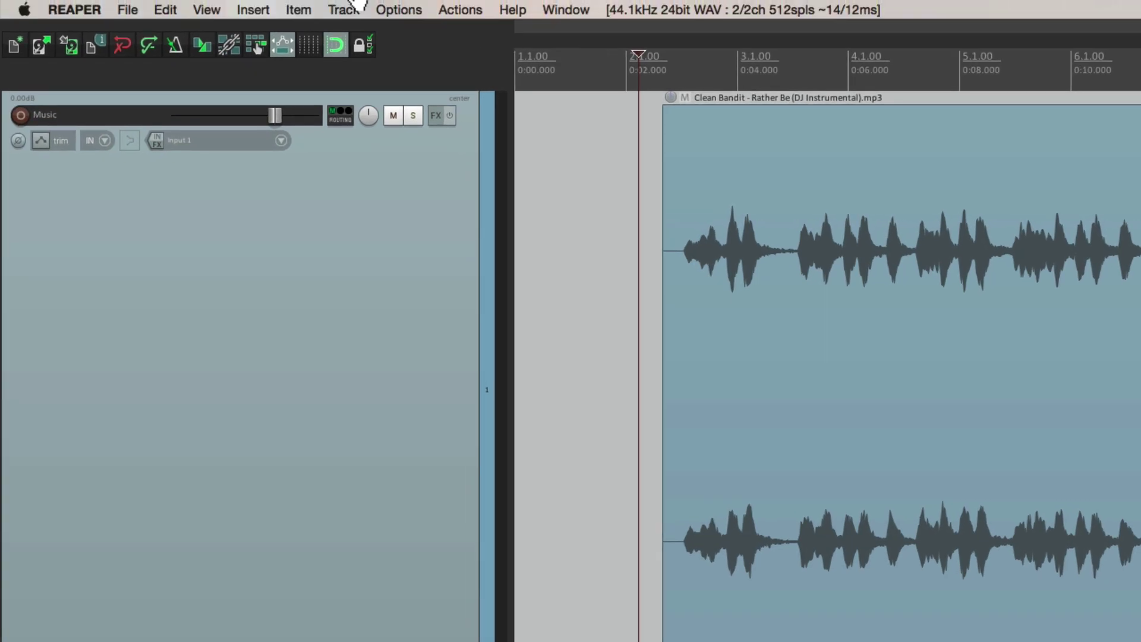
pyautogui.click(202, 9)
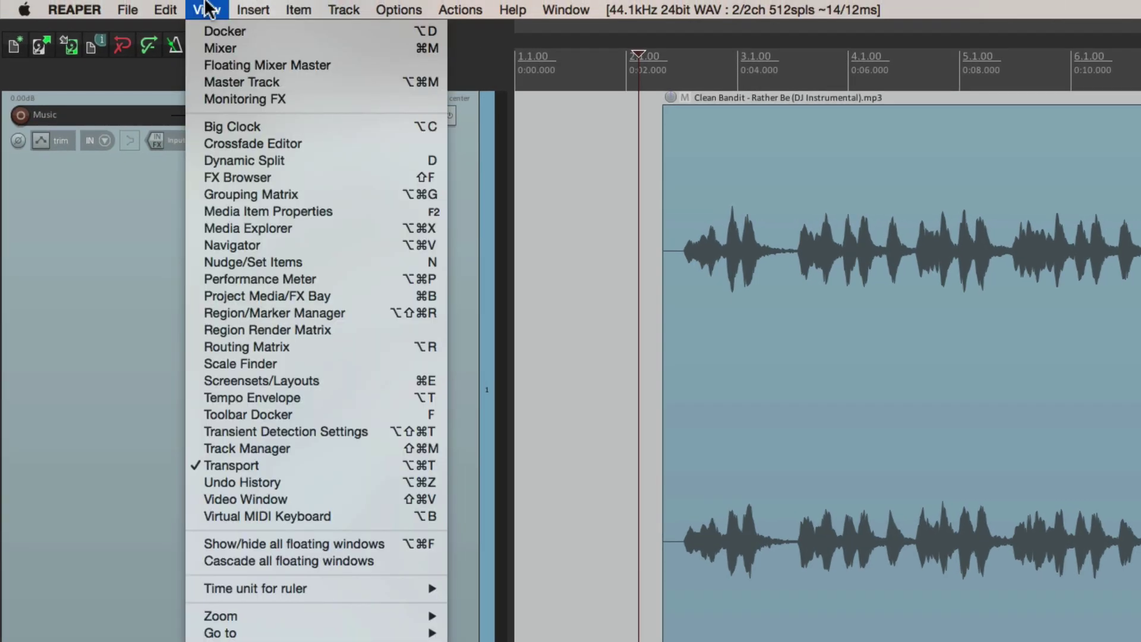
pyautogui.click(215, 82)
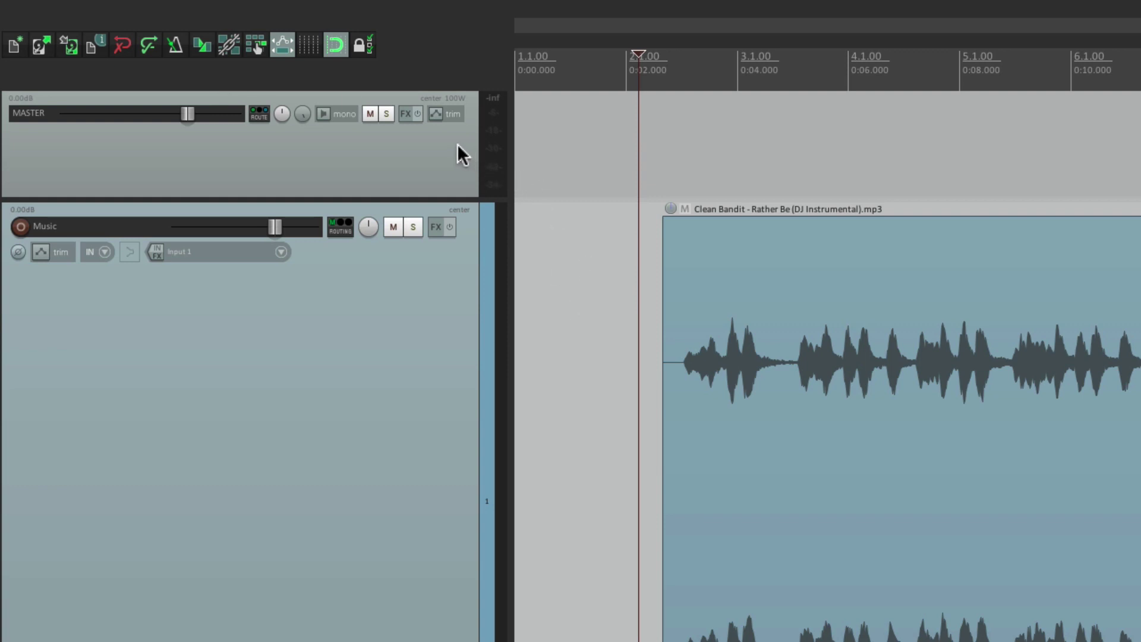
pyautogui.click(434, 115)
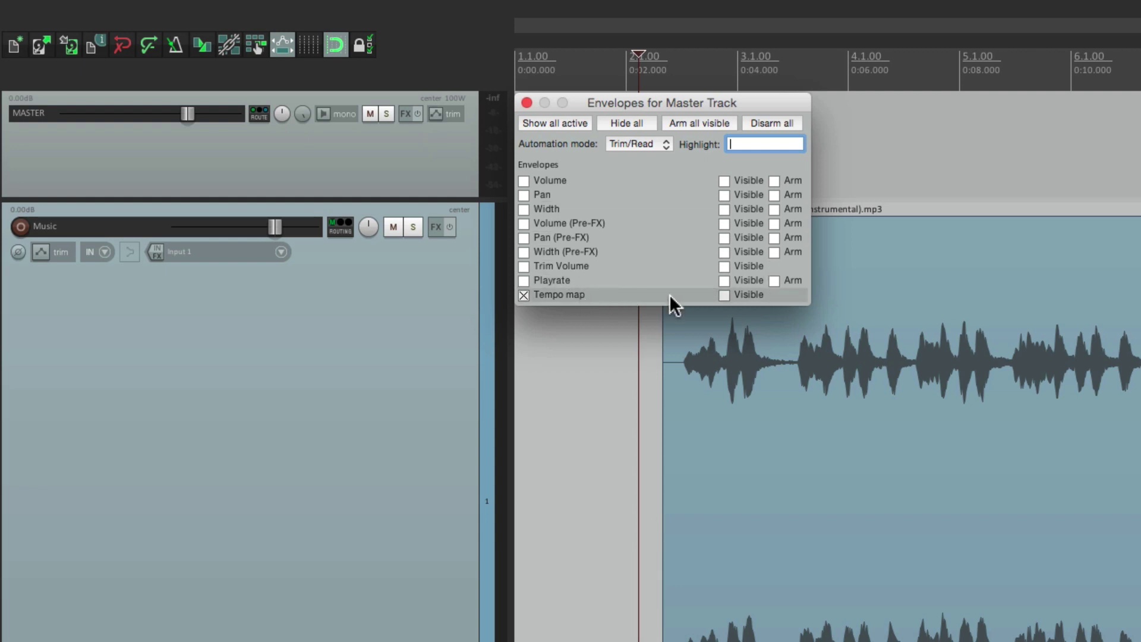
pyautogui.click(725, 295)
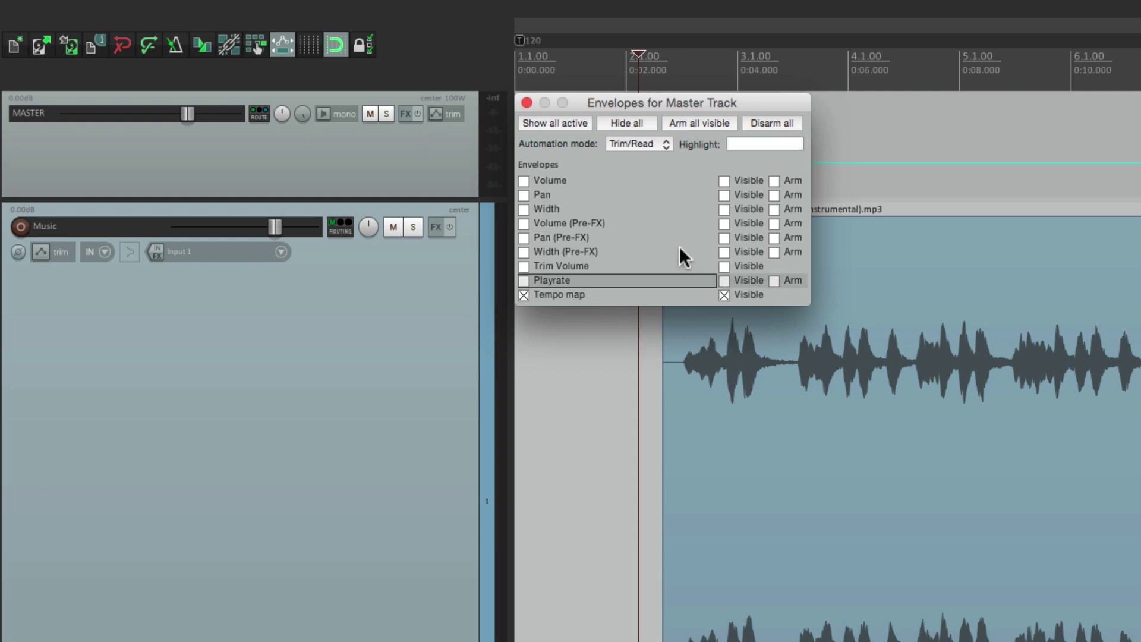
pyautogui.click(528, 103)
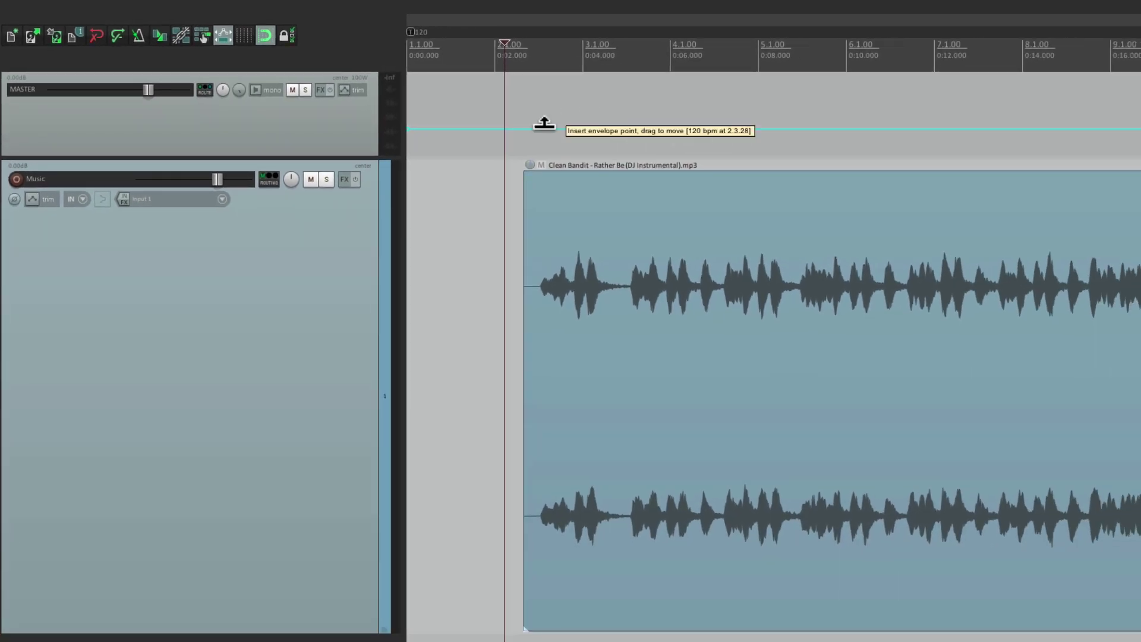
pyautogui.click(543, 127)
pyautogui.click(670, 127)
pyautogui.moveTo(670, 126); pyautogui.dragTo(667, 90)
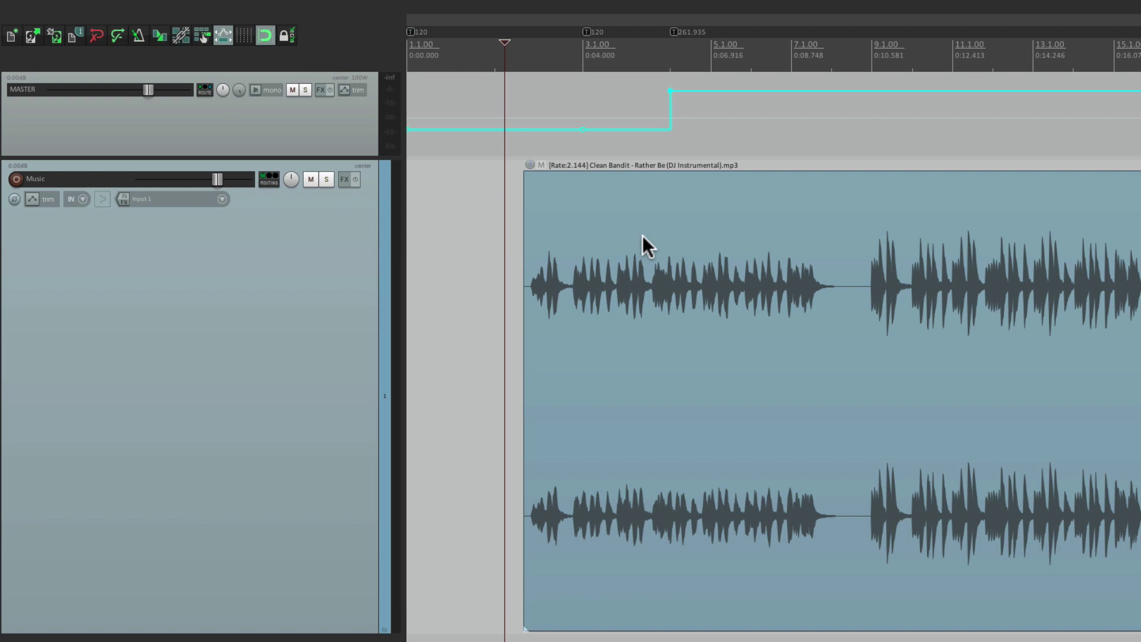
pyautogui.hotkey('ctrl', 'z')
pyautogui.hotkey('ctrl', 'z')
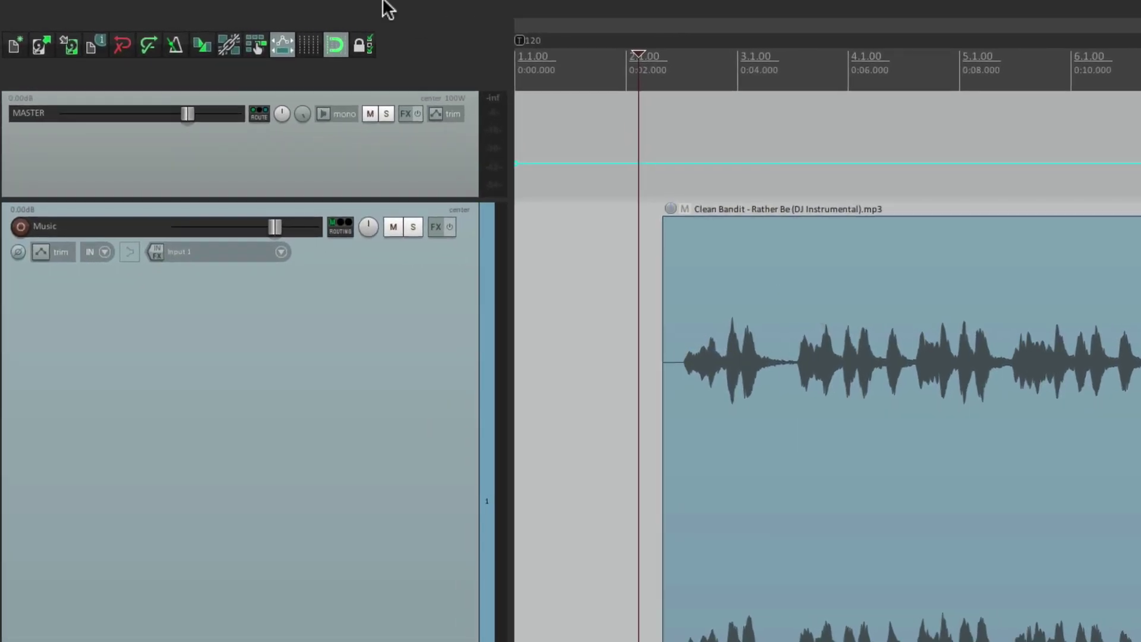
# - In Project Settings, change the timebase for items, envelopes and markers from Beats to Time
pyautogui.click(128, 10)
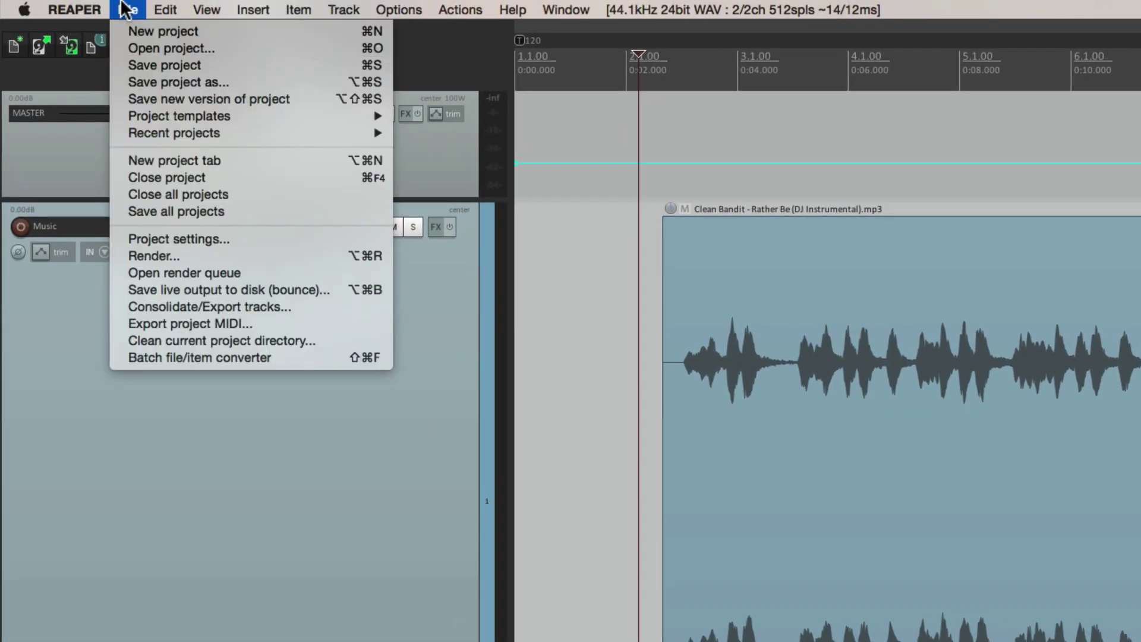
pyautogui.click(122, 239)
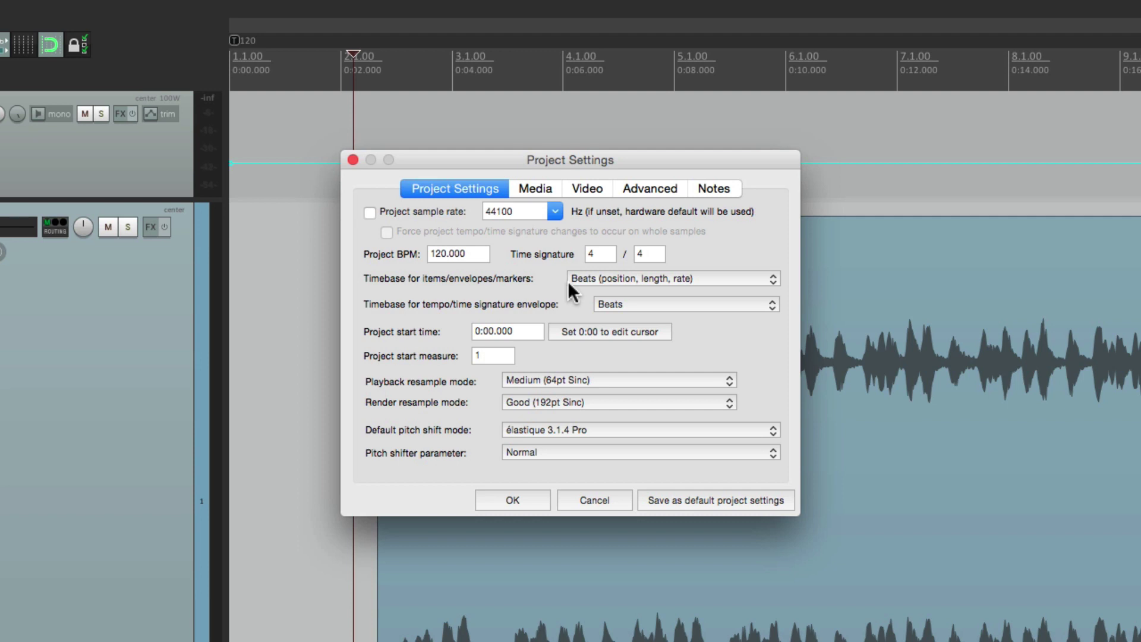
pyautogui.click(572, 281)
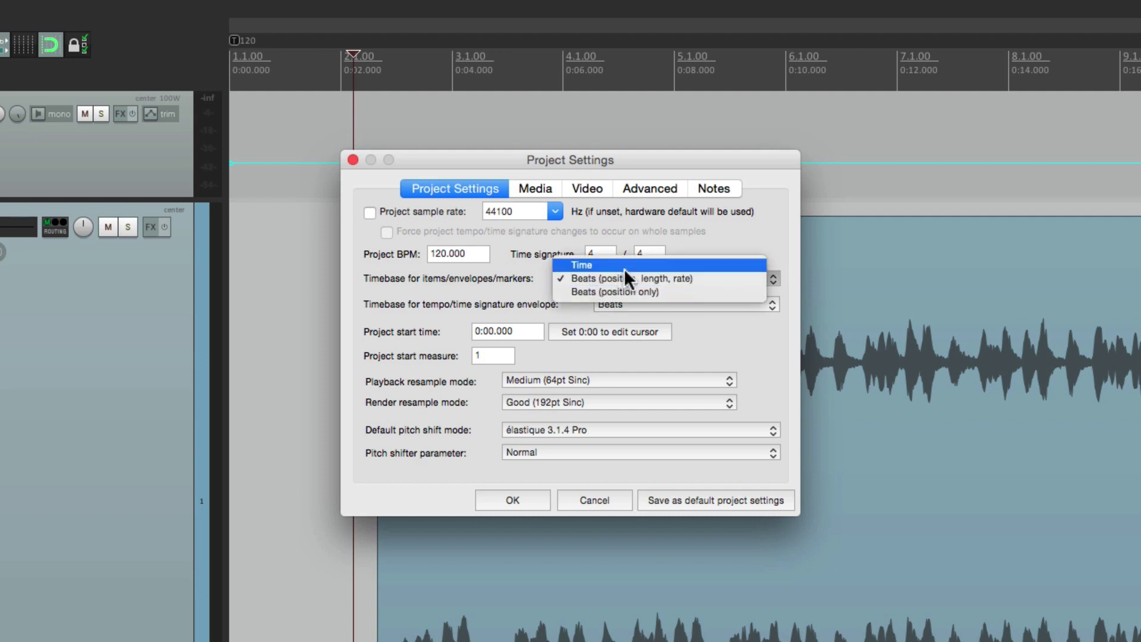
pyautogui.click(583, 266)
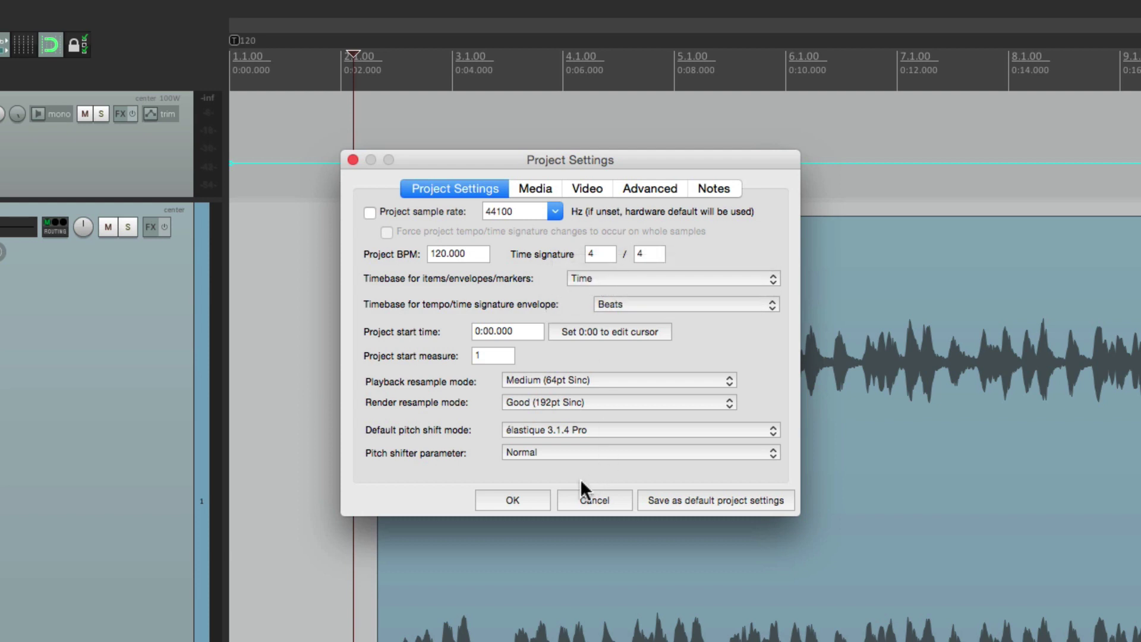
pyautogui.click(535, 498)
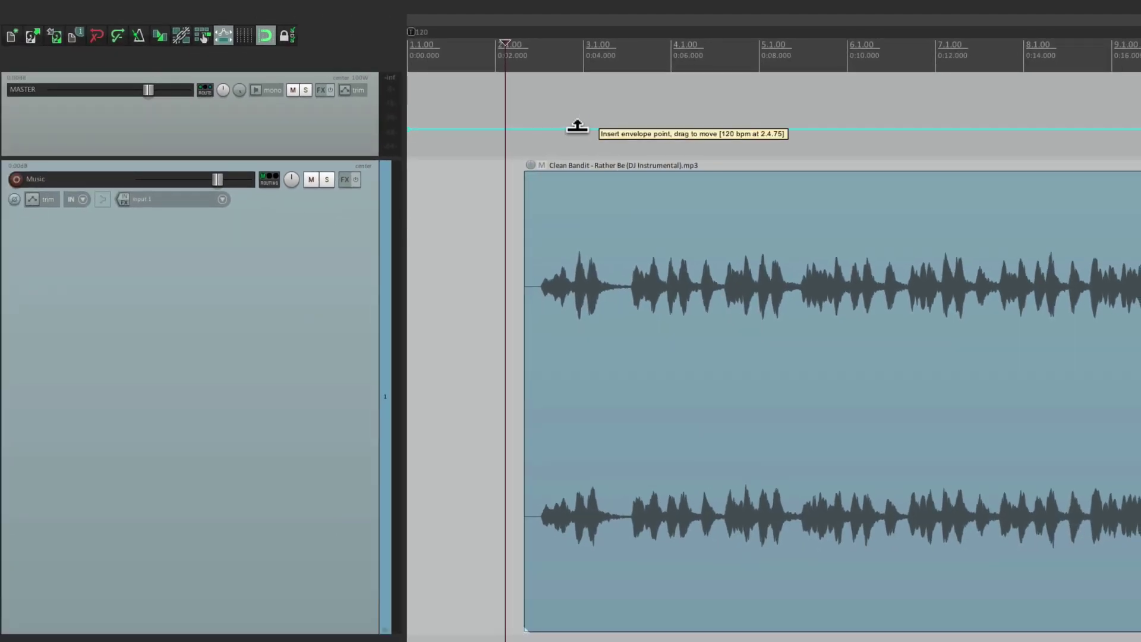
pyautogui.click(579, 127)
pyautogui.click(670, 126)
pyautogui.click(757, 126)
pyautogui.moveTo(757, 126); pyautogui.dragTo(764, 93)
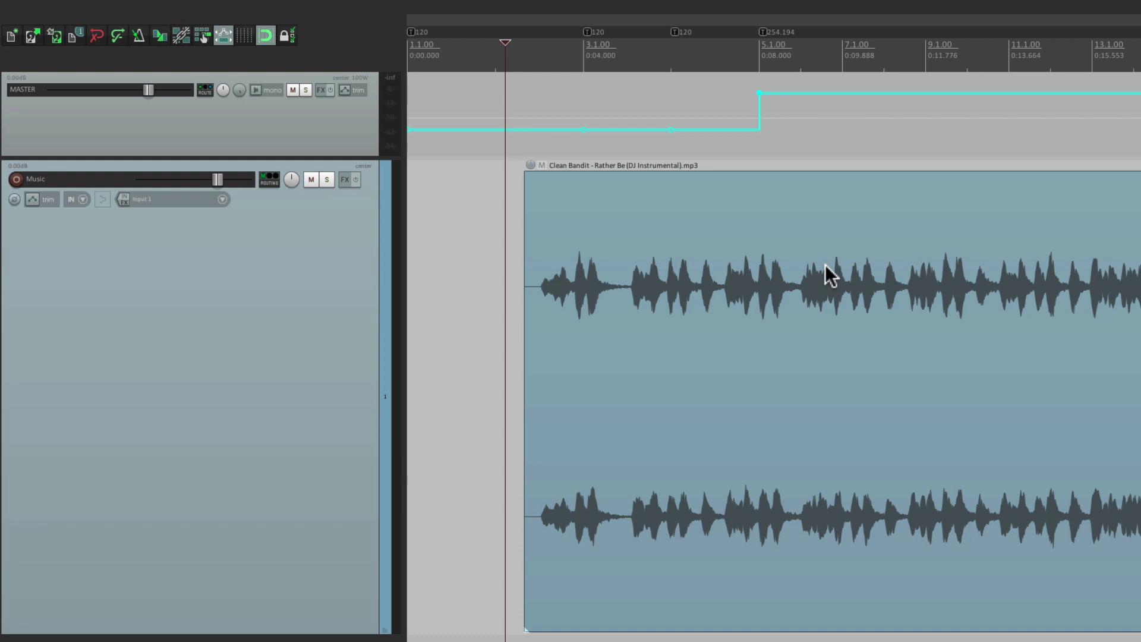
pyautogui.hotkey('ctrl', 'z')
pyautogui.hotkey('ctrl', 'z')
pyautogui.hotkey('ctrl', 'z')
pyautogui.hotkey('ctrl', 'z')
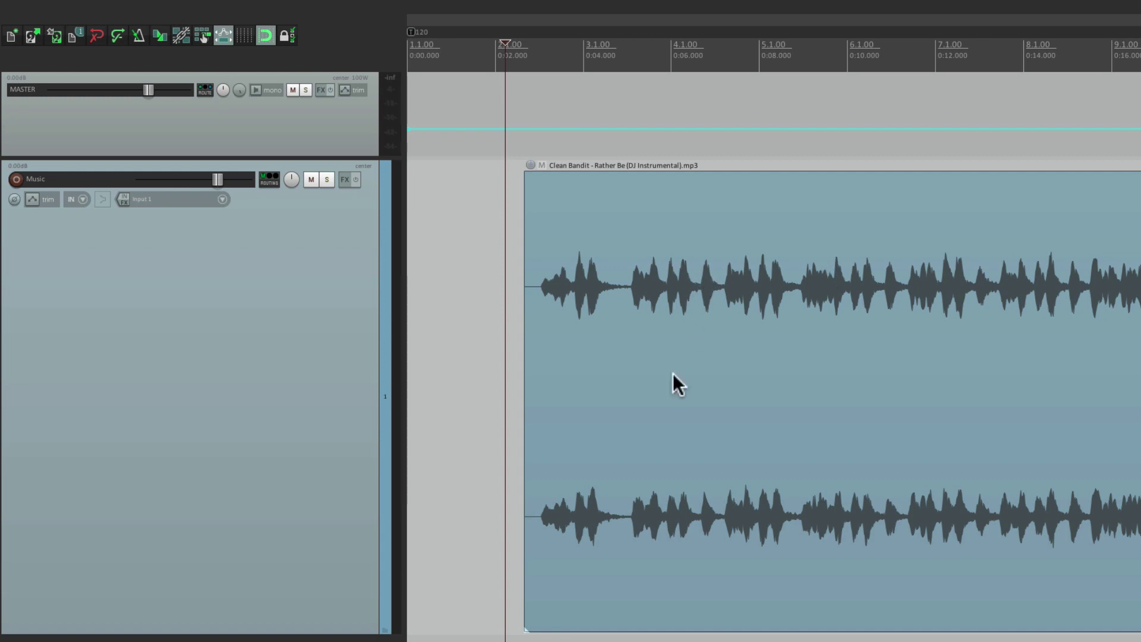
pyautogui.click(538, 637)
pyautogui.press('space')
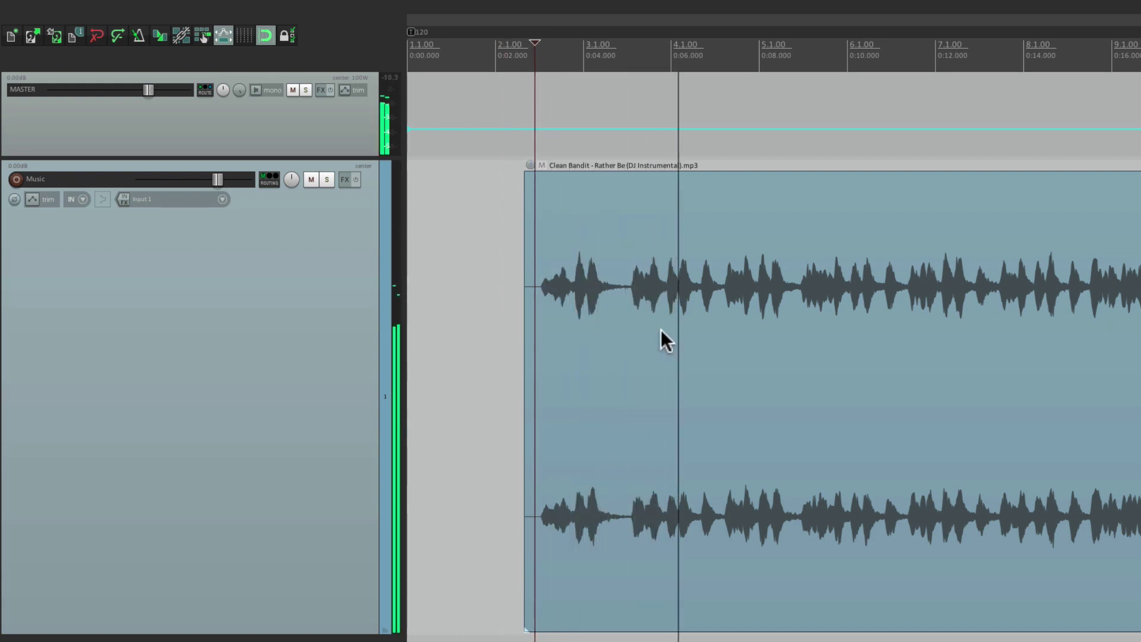
pyautogui.press('space')
pyautogui.hscroll(6, 662, 329)
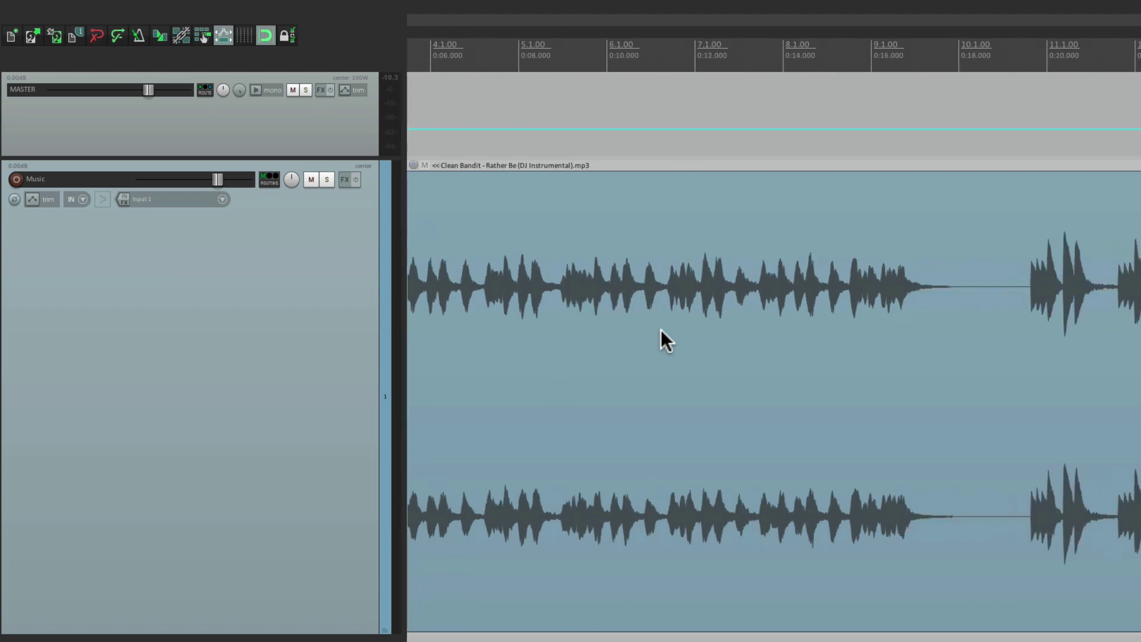
pyautogui.click(780, 476)
pyautogui.press('space')
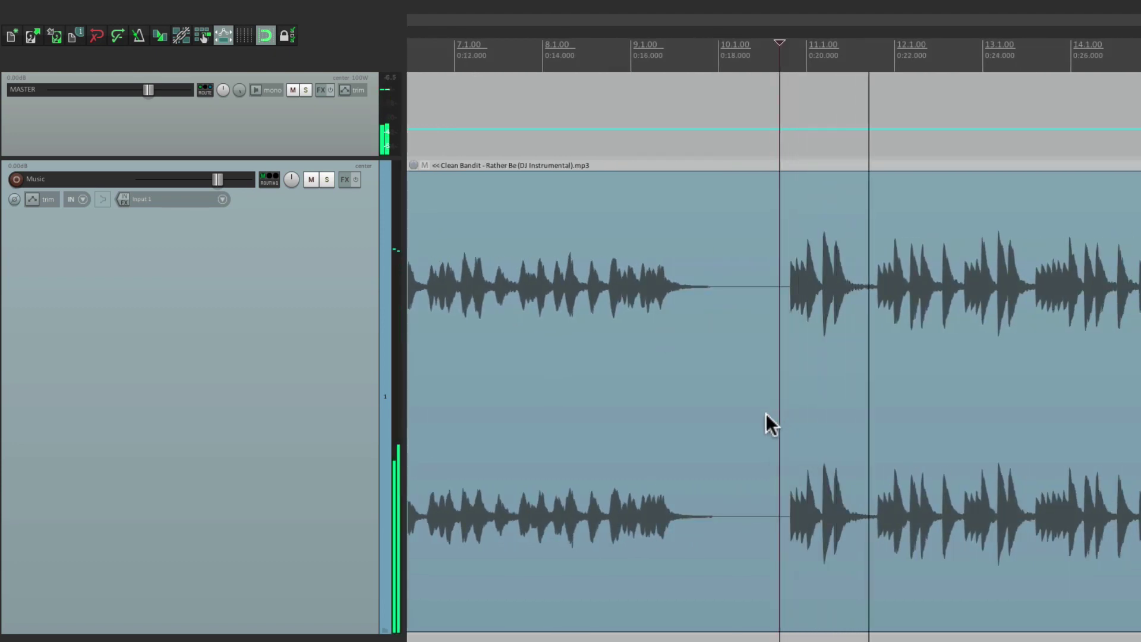
pyautogui.press('space')
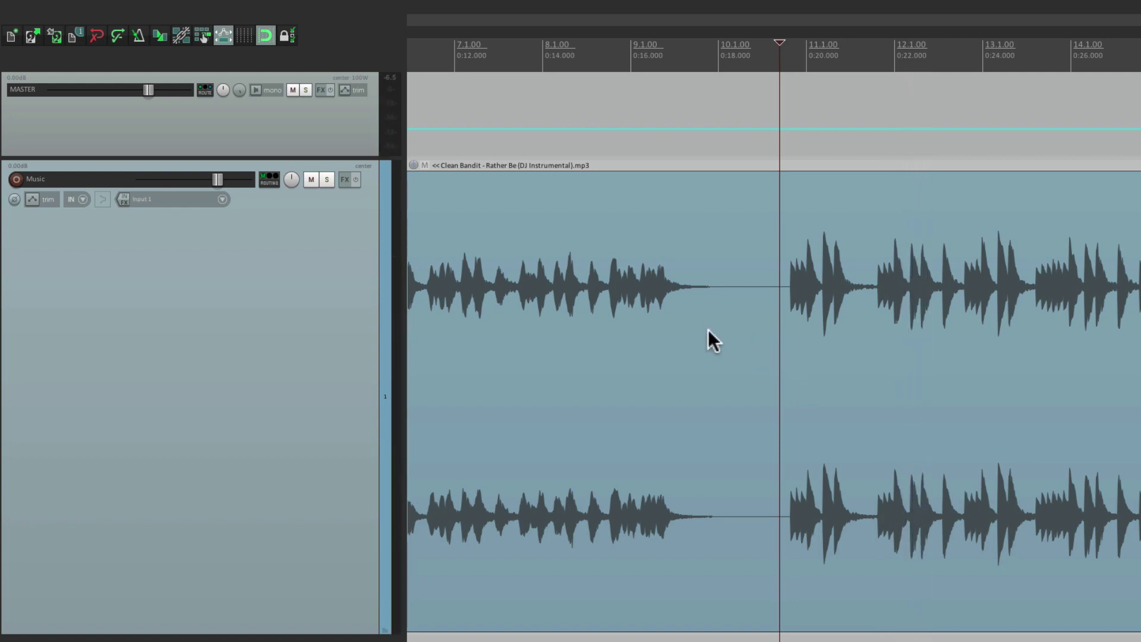
pyautogui.hscroll(-10, 708, 329)
# - Drag the Rather Be item about 0.96 s later so its first hit lands on 3.1.00
pyautogui.click(503, 289)
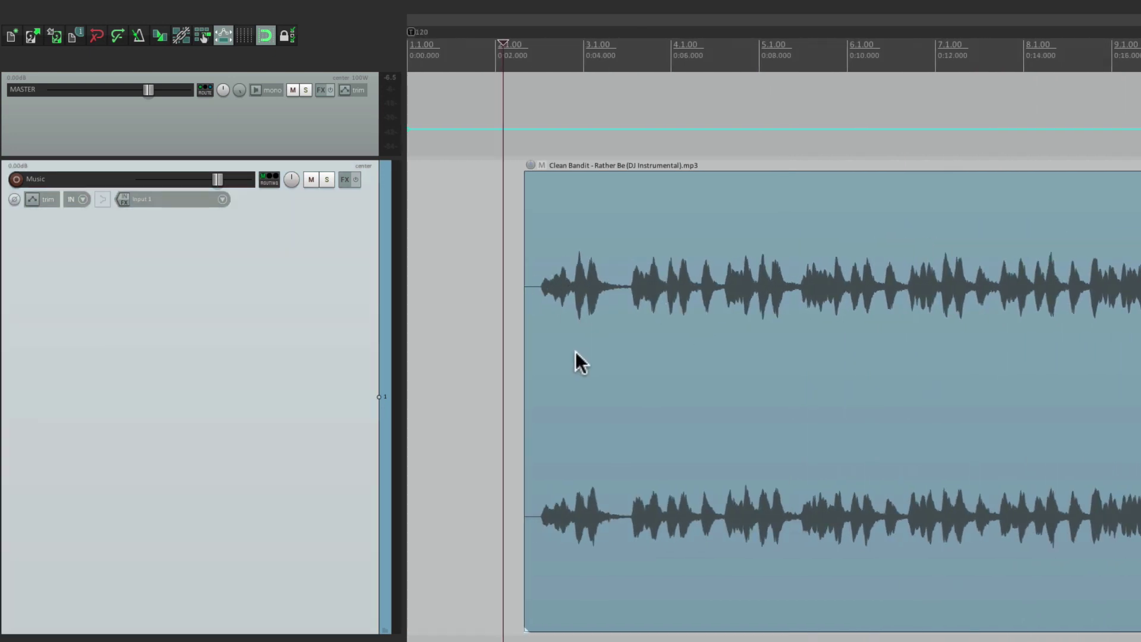
pyautogui.scroll(3, 541, 365)
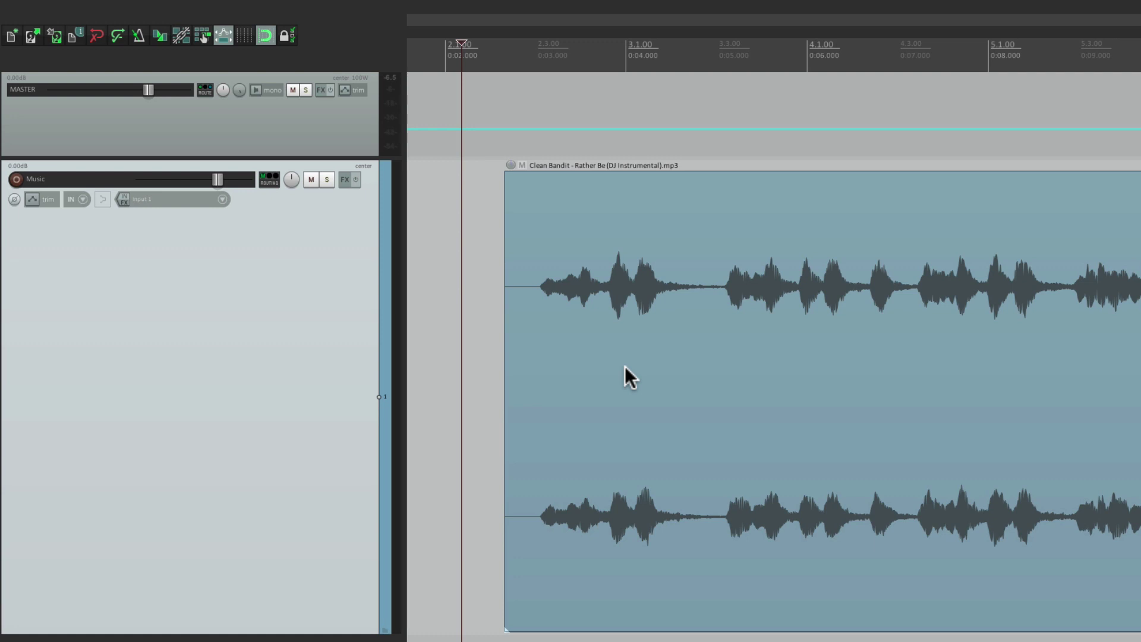
pyautogui.scroll(2, 583, 342)
pyautogui.scroll(2, 582, 344)
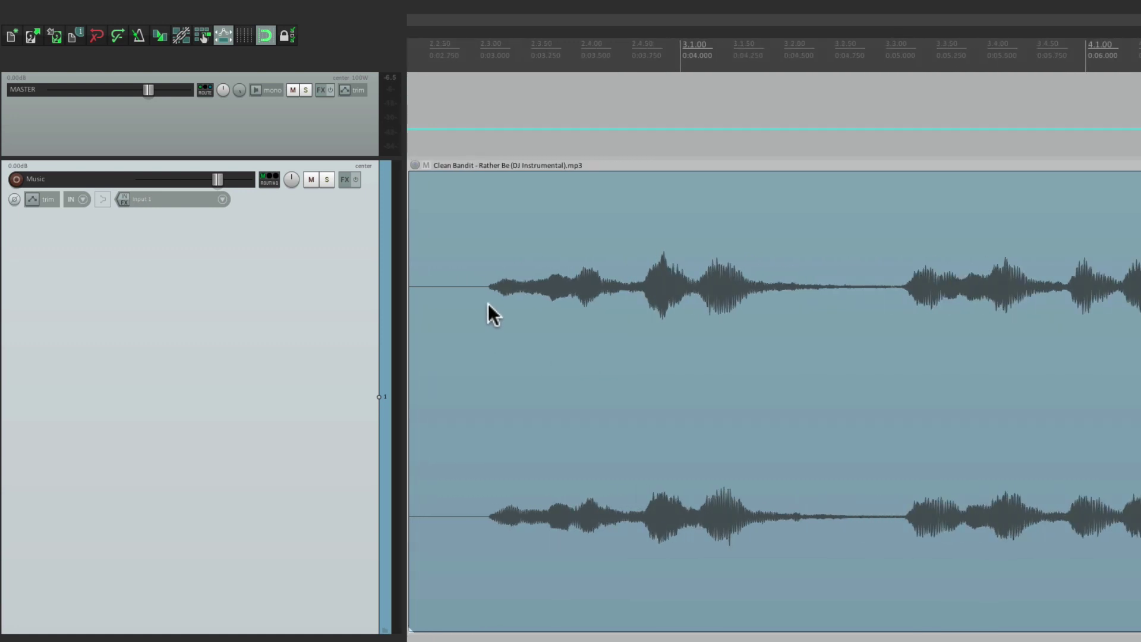
pyautogui.moveTo(488, 304); pyautogui.dragTo(693, 297)
pyautogui.scroll(4, 678, 304)
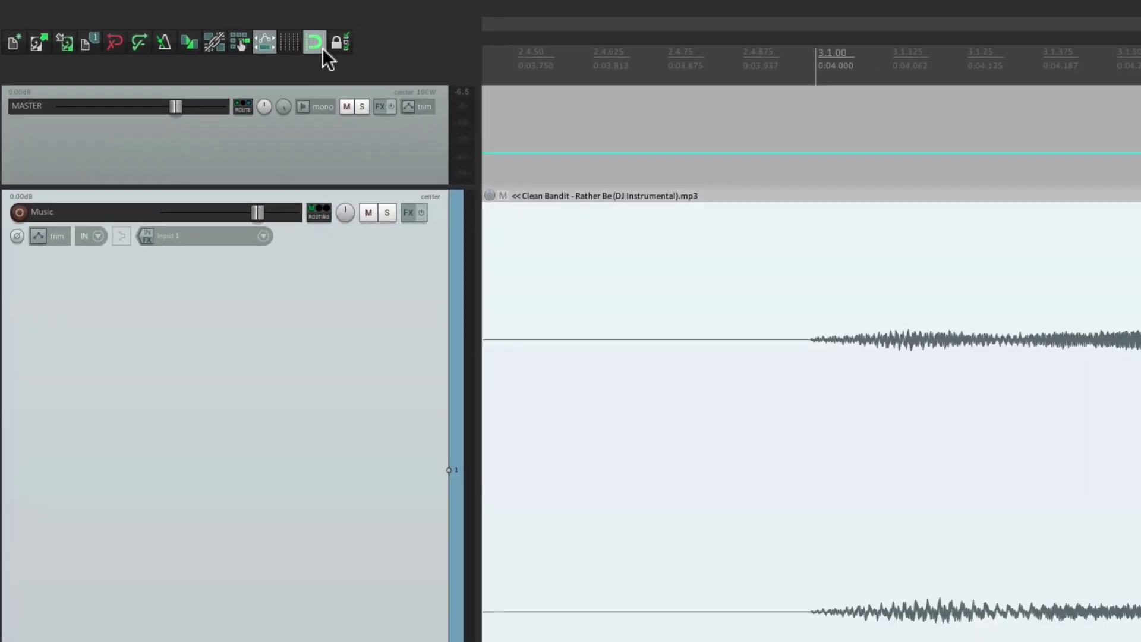
# - Split the song item exactly at bar 3 (0:04.000)
pyautogui.click(861, 396)
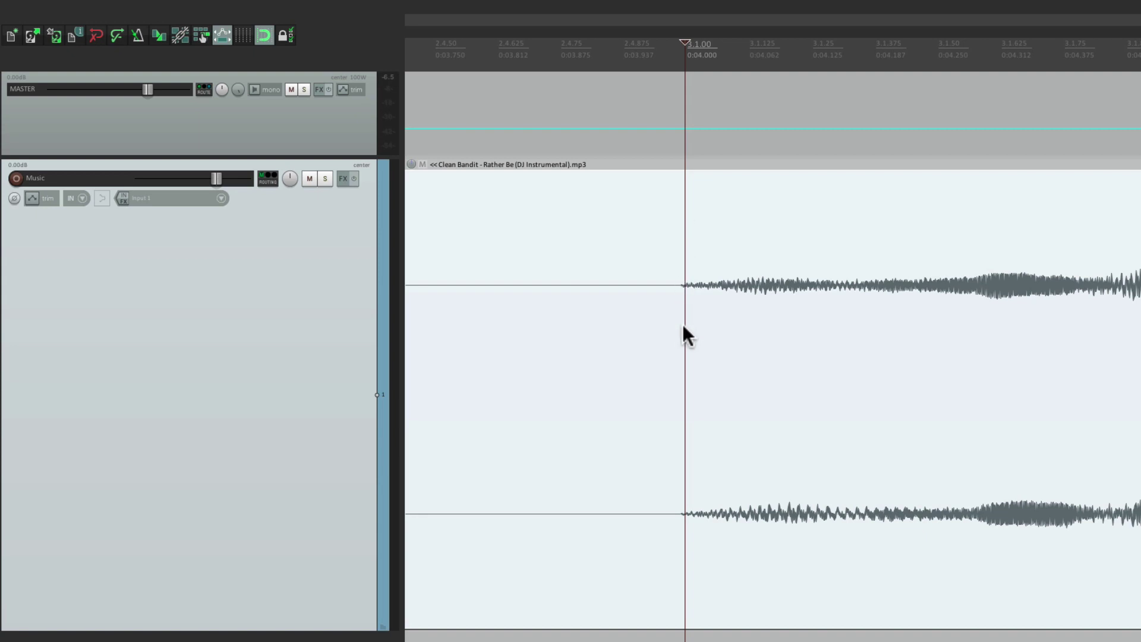
pyautogui.press('s')
pyautogui.scroll(-2, 674, 321)
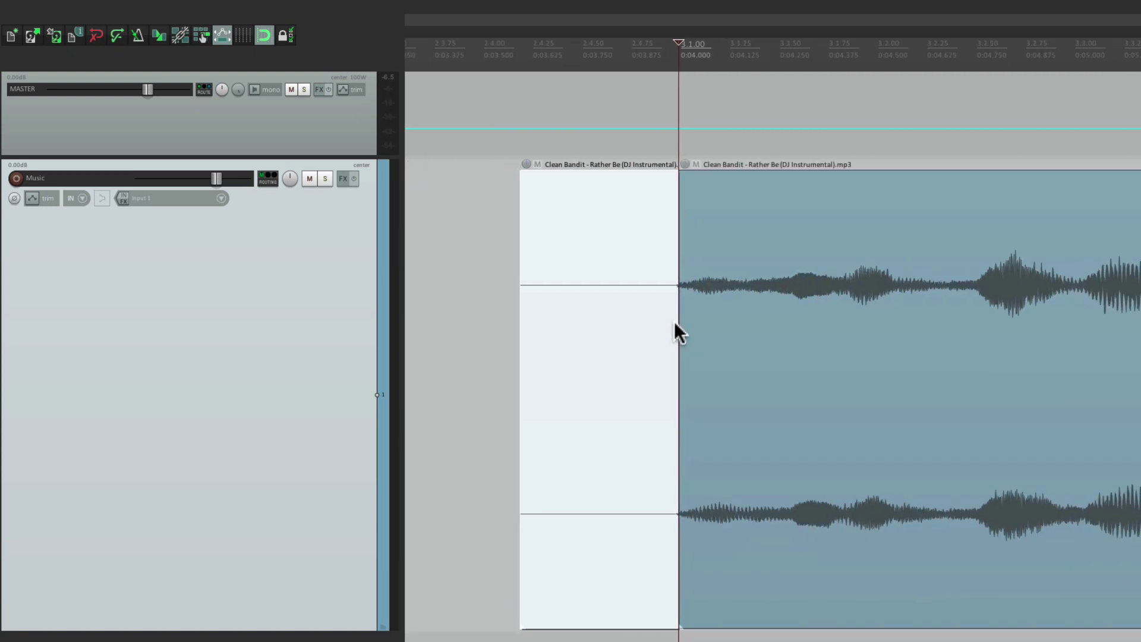
pyautogui.scroll(-3, 674, 321)
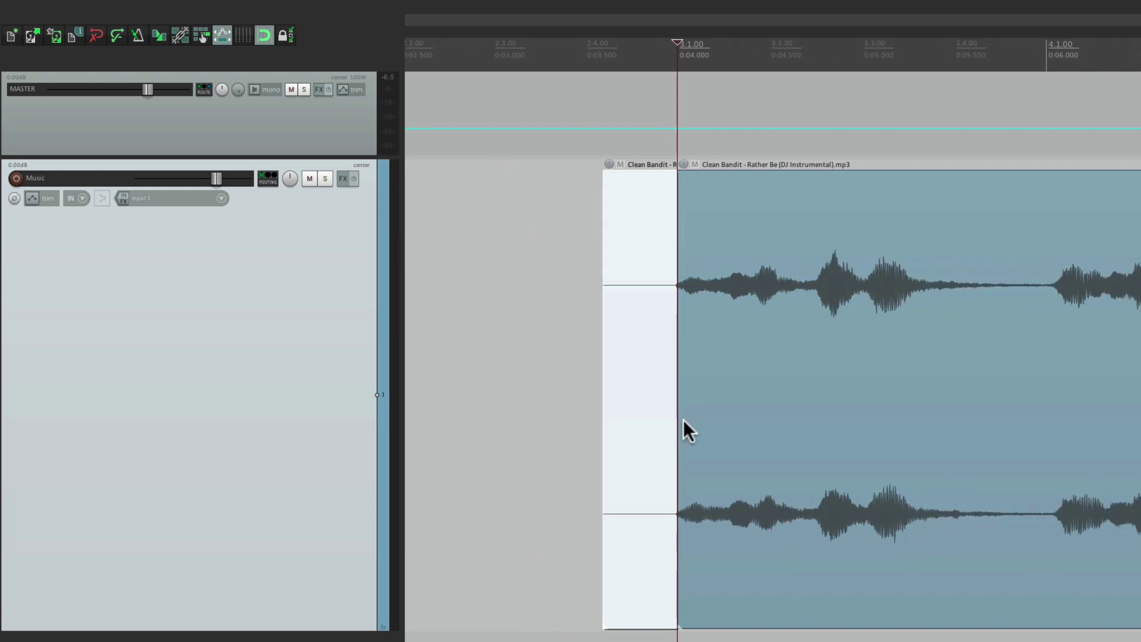
pyautogui.scroll(-3, 684, 419)
# - Play back to check the alignment, then split the audio where the bar-7 drum hit starts
pyautogui.click(590, 285)
pyautogui.press('space')
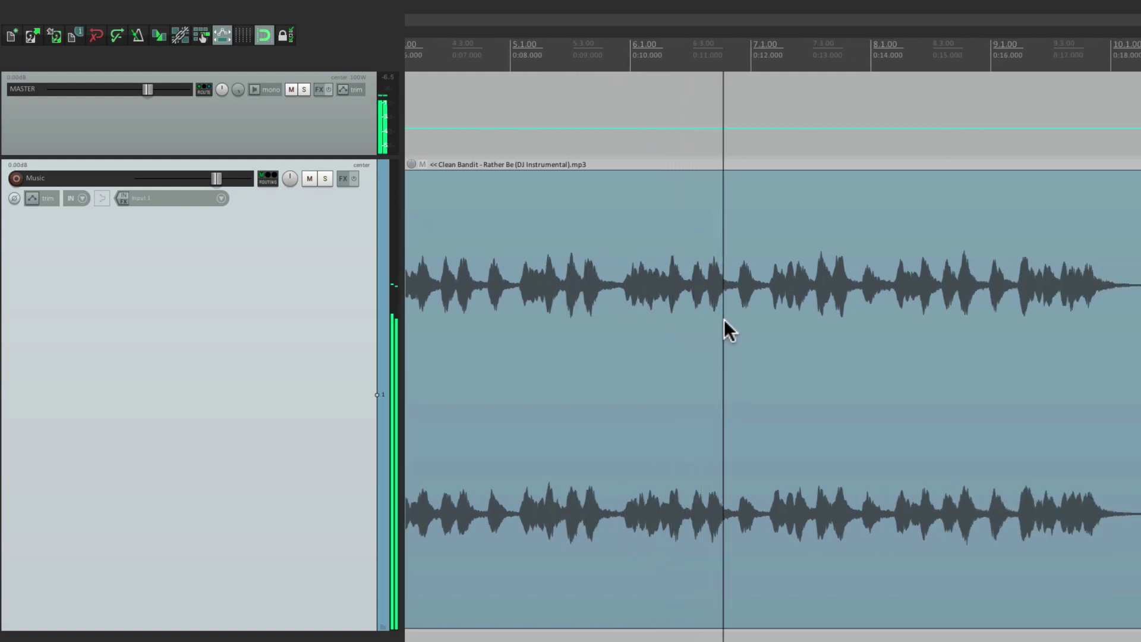
pyautogui.press('space')
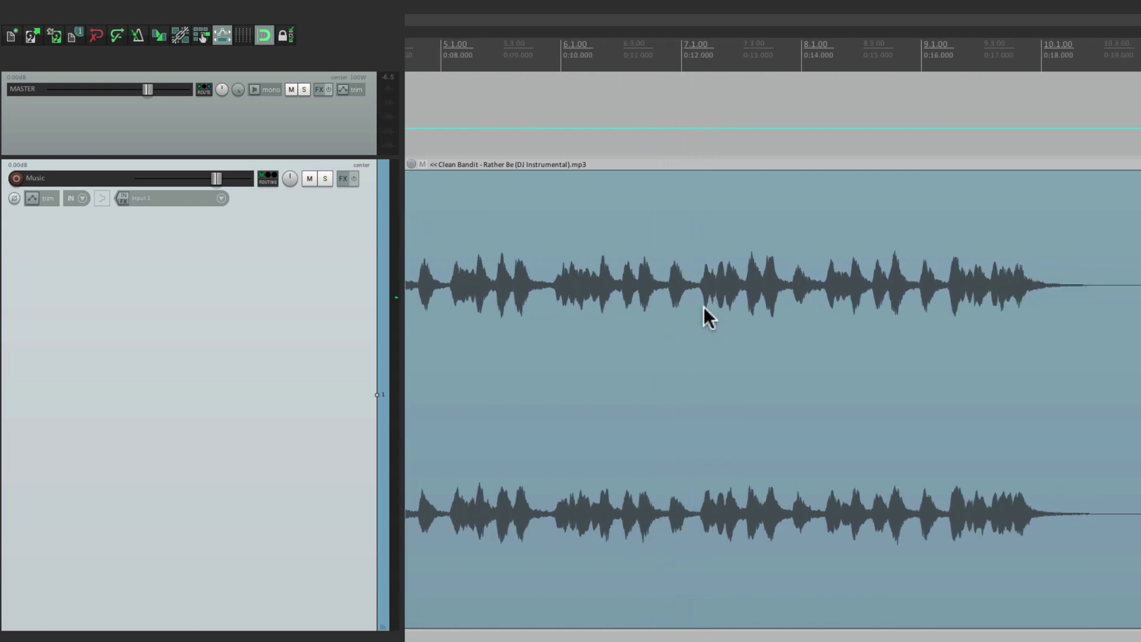
pyautogui.scroll(10, 705, 304)
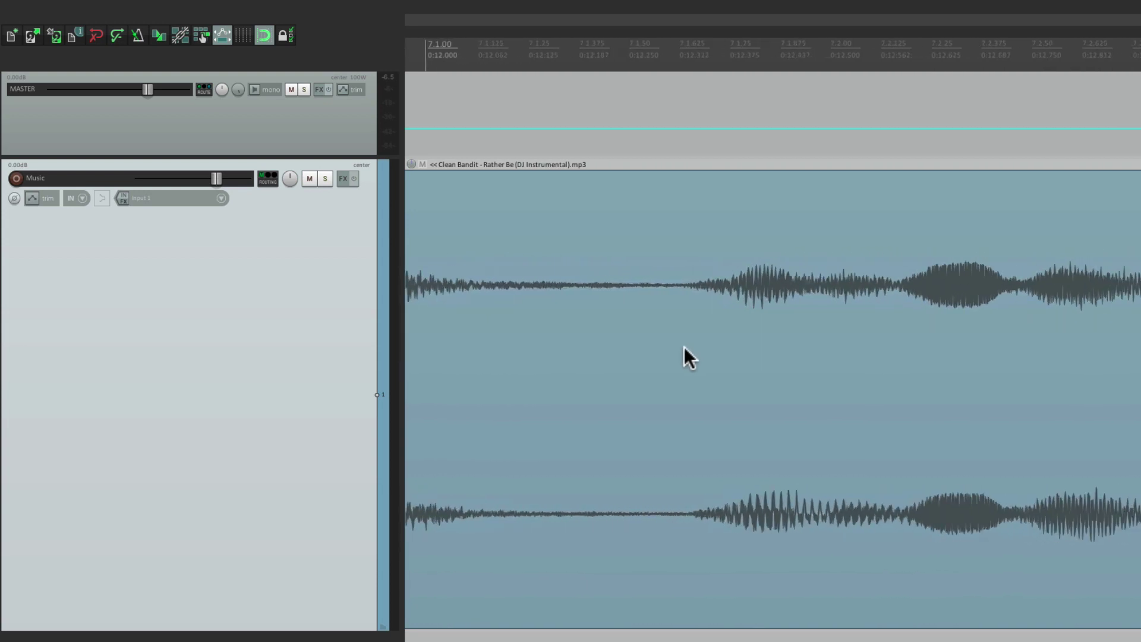
pyautogui.scroll(2, 684, 348)
pyautogui.click(683, 302)
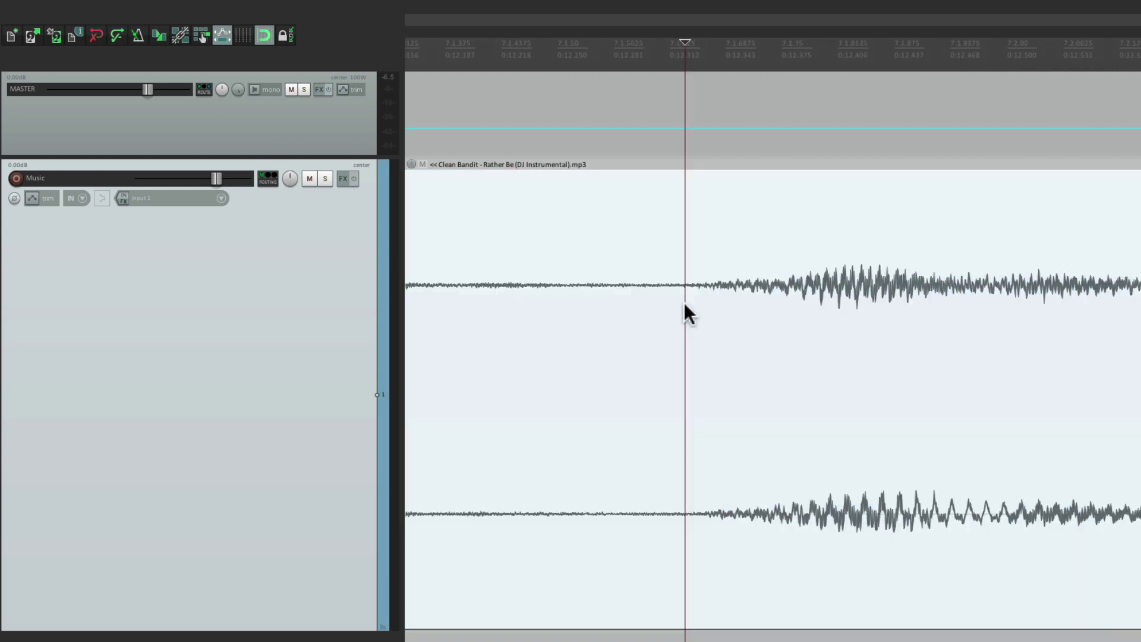
pyautogui.press('s')
# - Select the bar 3 to bar 7 section as a time selection
pyautogui.scroll(-10, 685, 304)
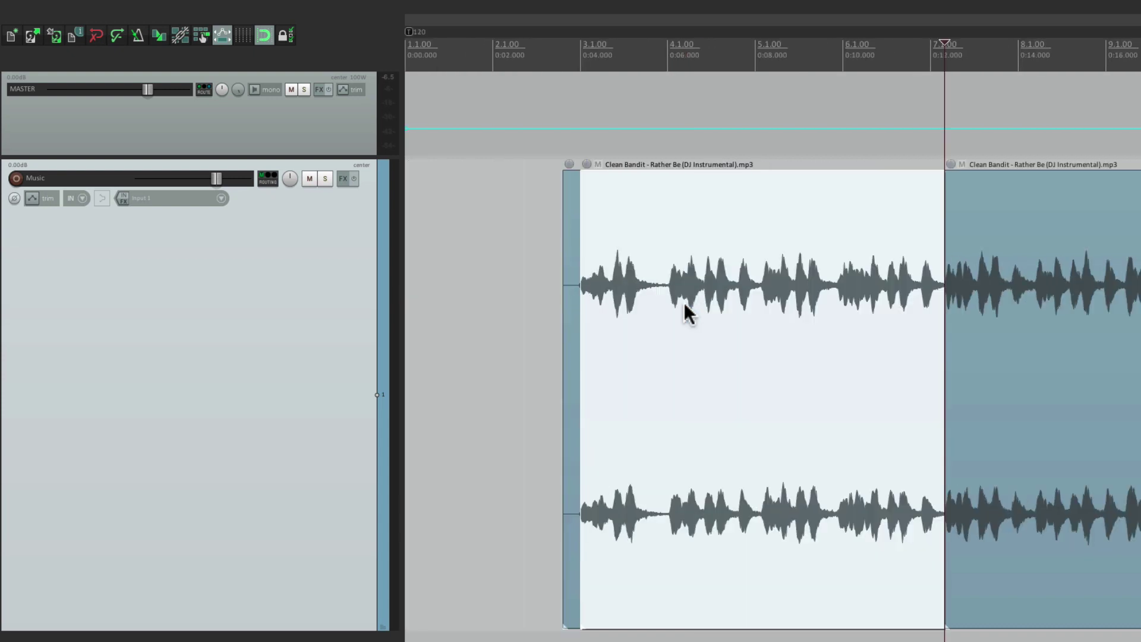
pyautogui.click(546, 284)
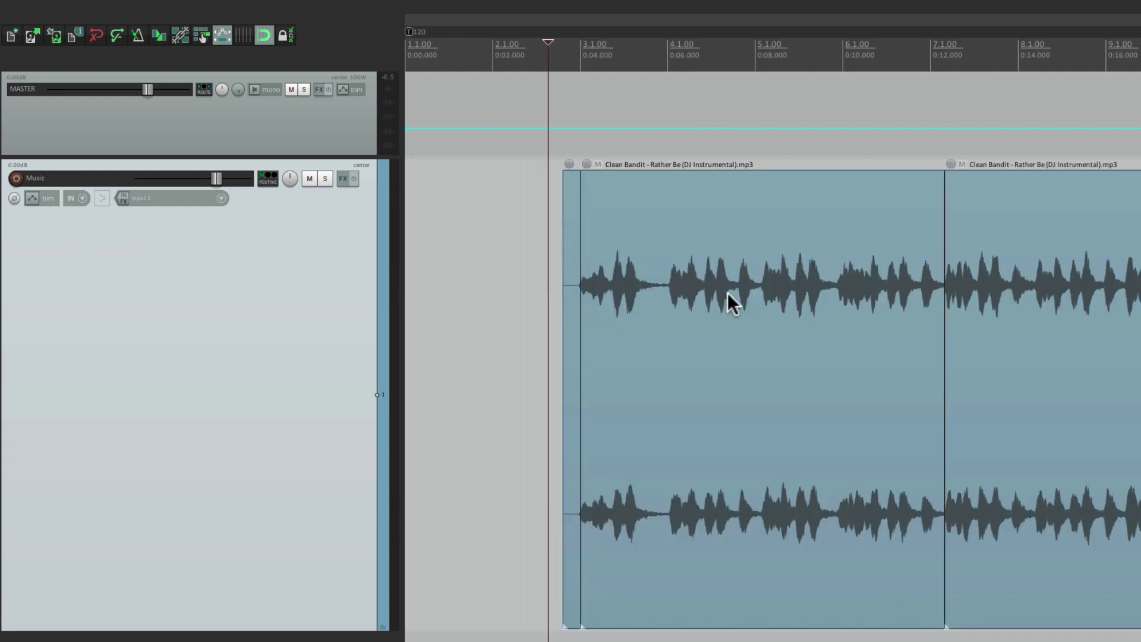
pyautogui.click(768, 448)
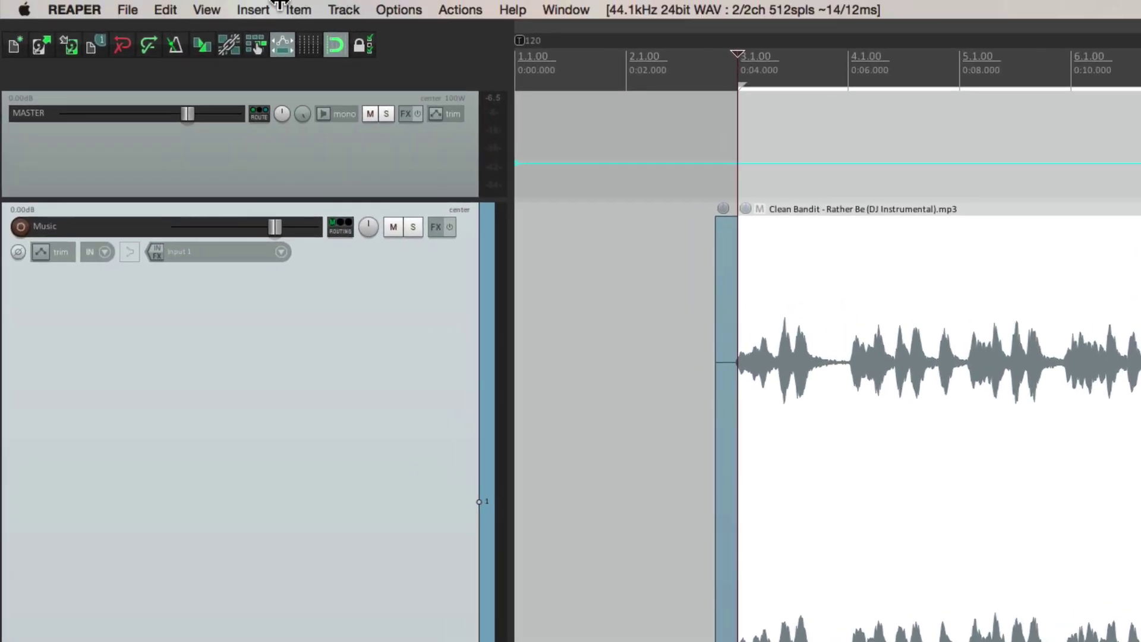
pyautogui.click(255, 8)
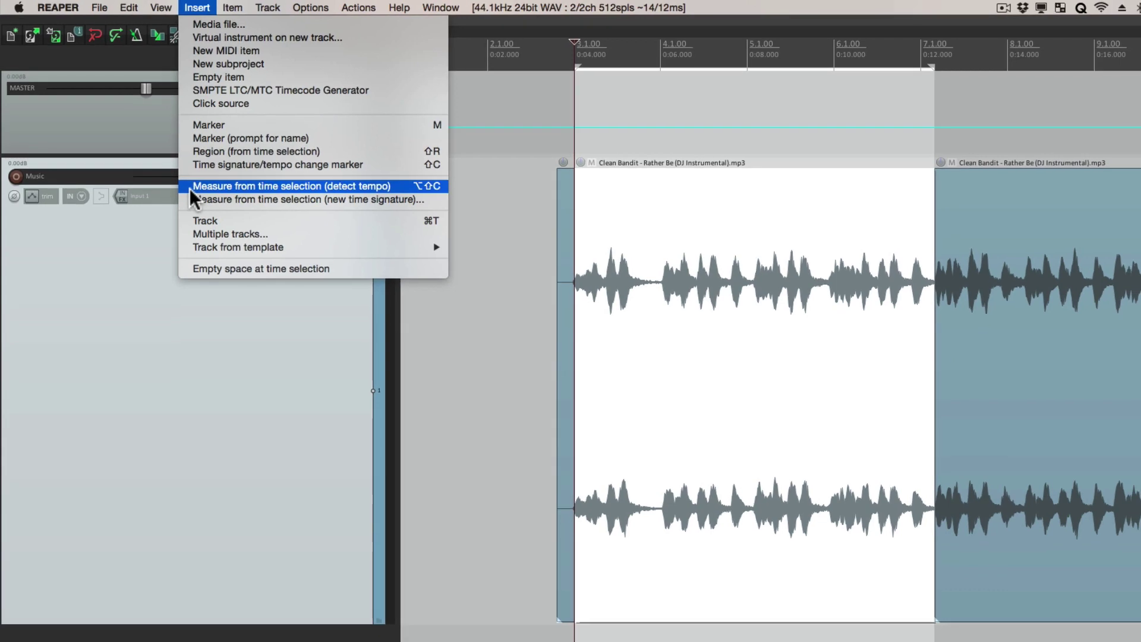
pyautogui.click(244, 240)
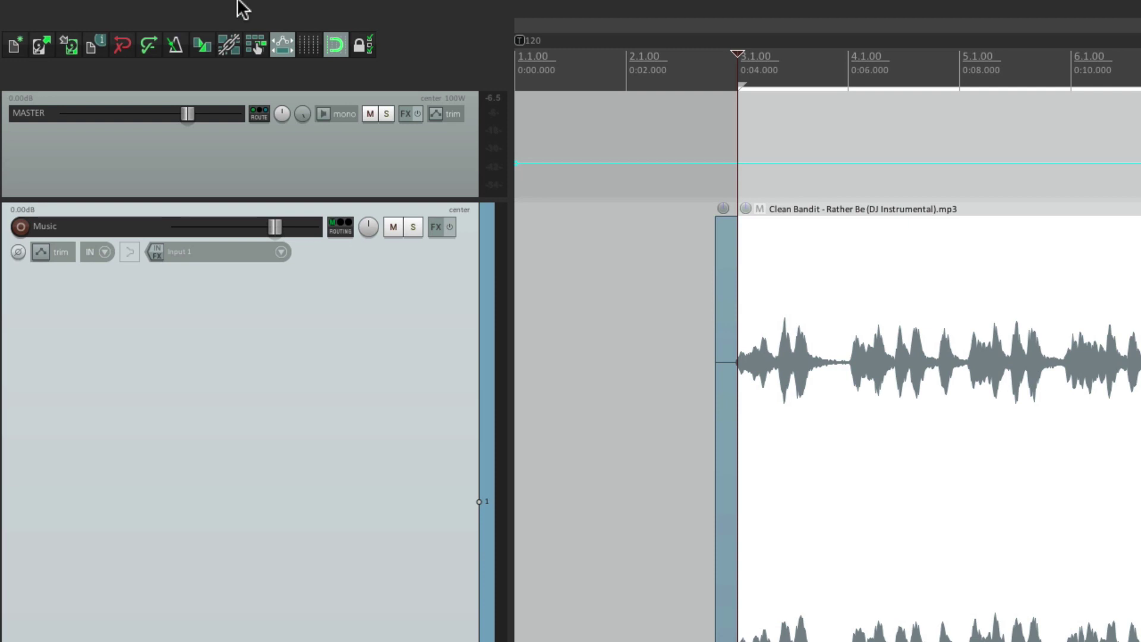
# - Insert measures from the time selection as four bars of 4/4, giving 115.355 BPM markers at bars 3 and 7
pyautogui.moveTo(207, 9)
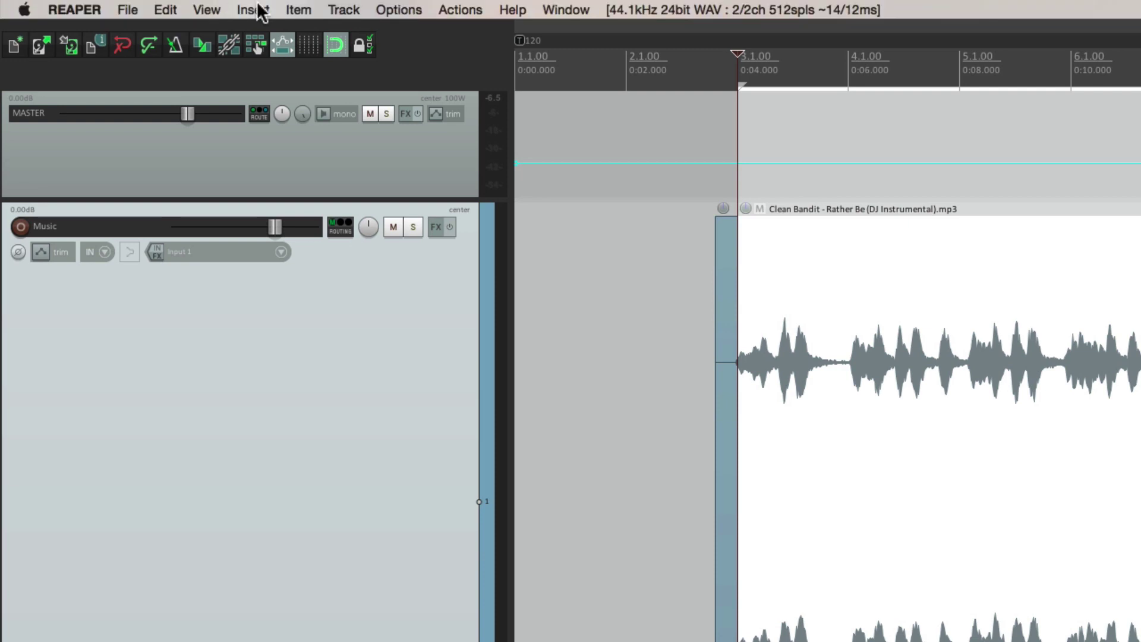
pyautogui.click(255, 10)
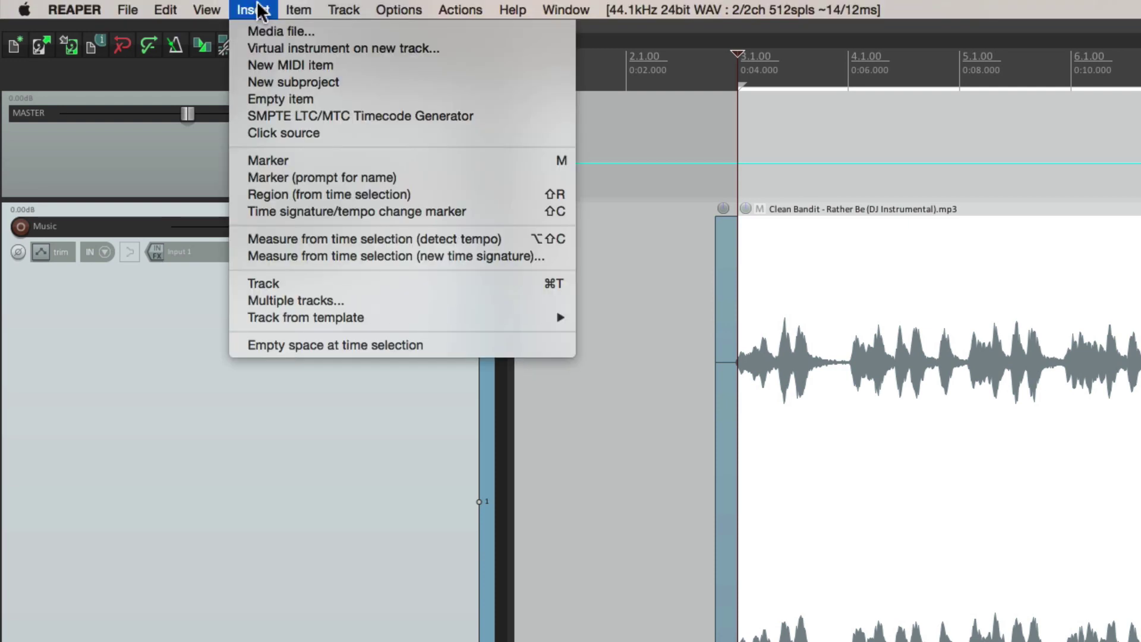
pyautogui.click(250, 256)
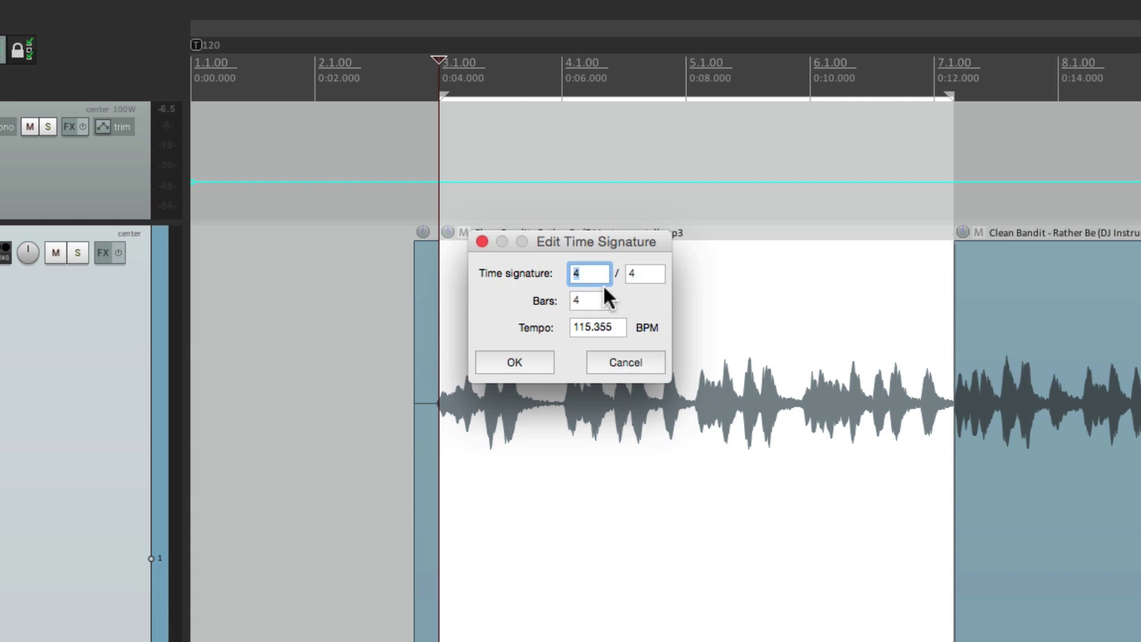
pyautogui.press('Tab')
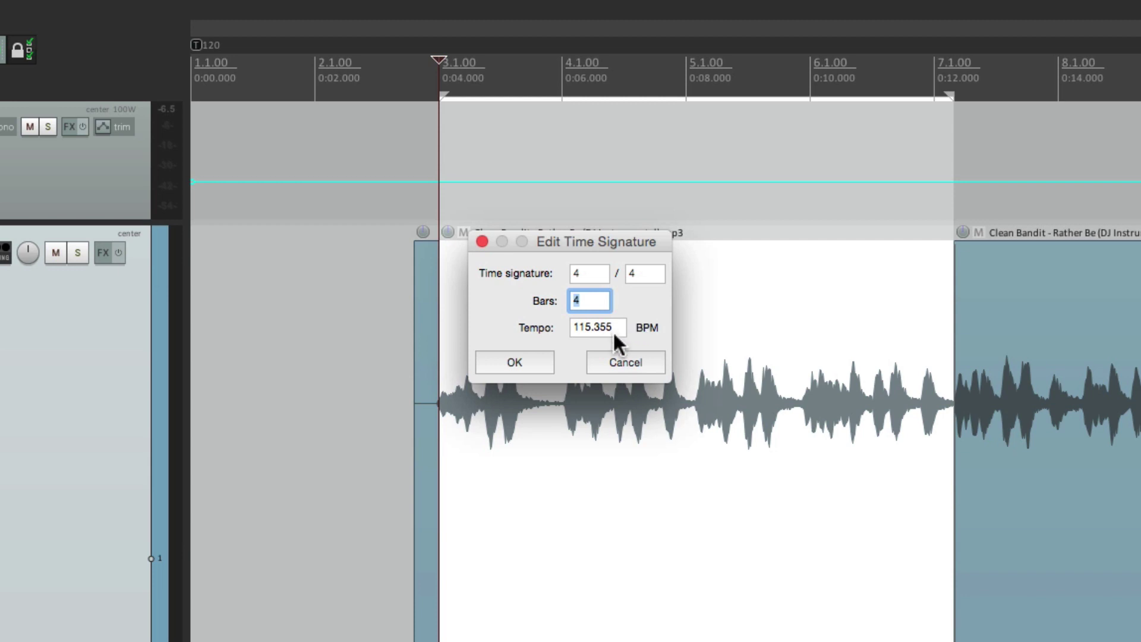
pyautogui.click(534, 362)
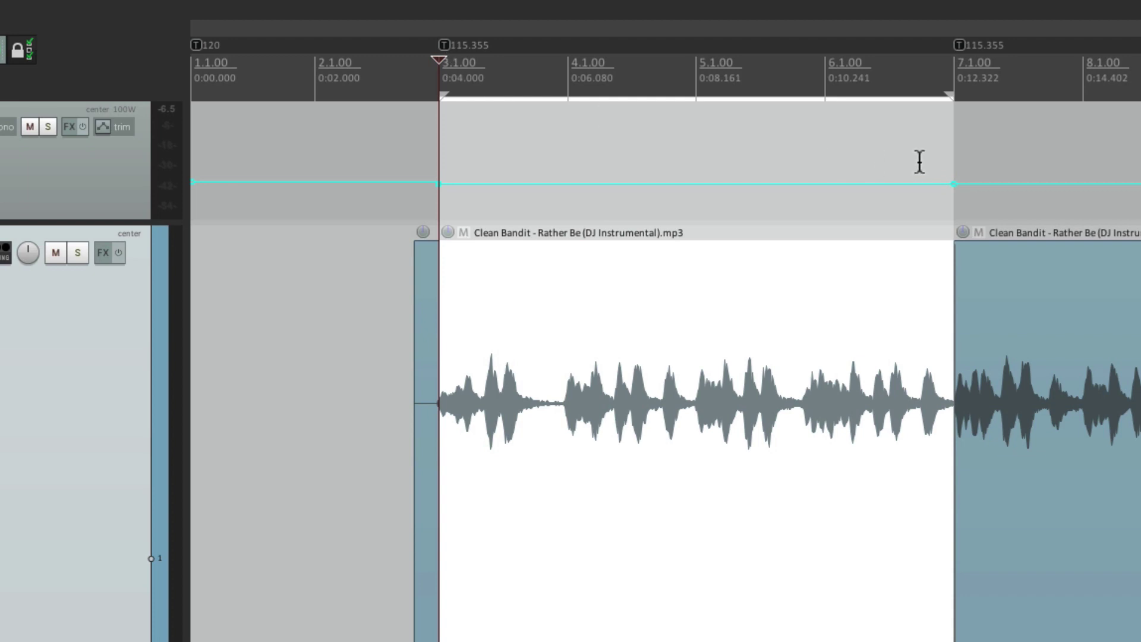
pyautogui.click(379, 378)
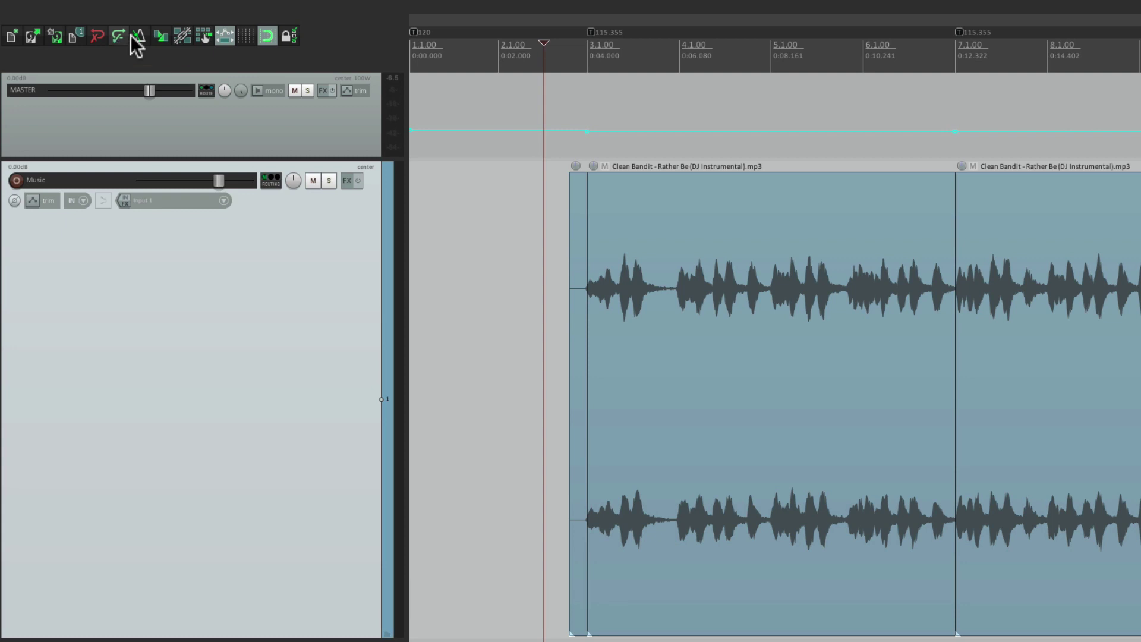
# - Turn on the metronome and play the song to hear the click against the drums
pyautogui.click(141, 34)
pyautogui.press('space')
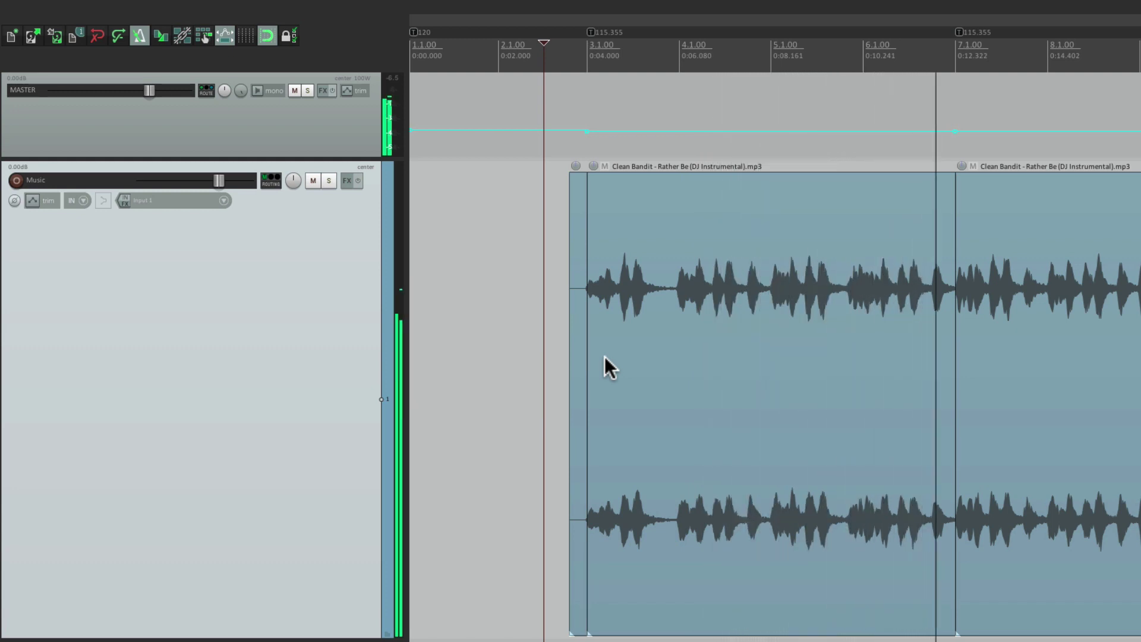
pyautogui.press('space')
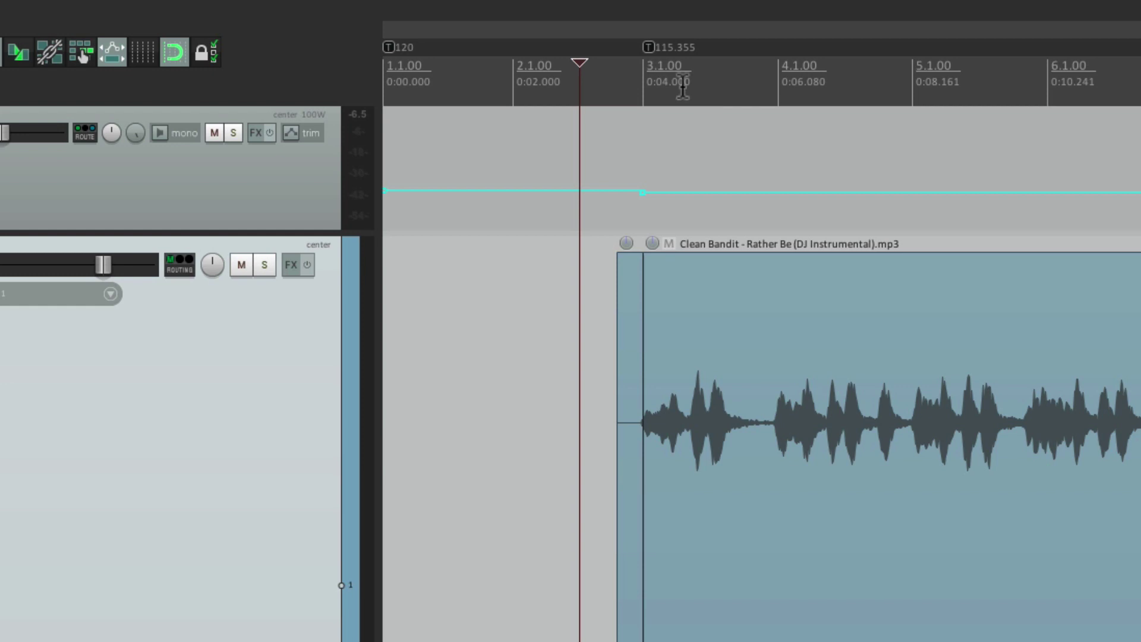
# - Change the opening tempo marker at bar 1 from 120 to 115 BPM
pyautogui.doubleClick(388, 44)
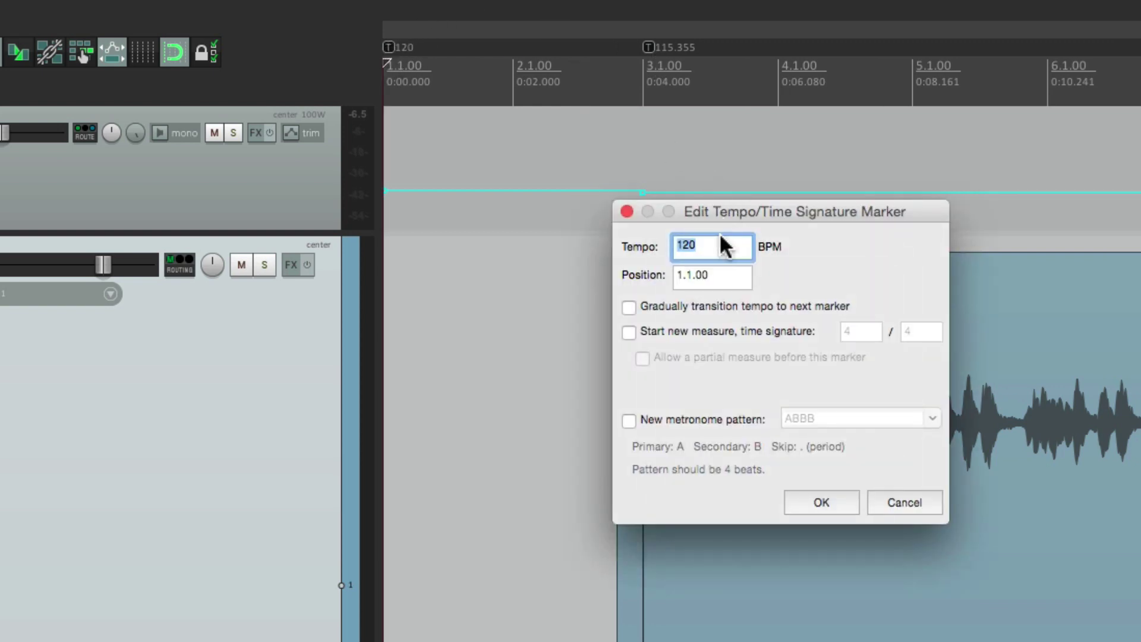
pyautogui.write('115')
pyautogui.press('Return')
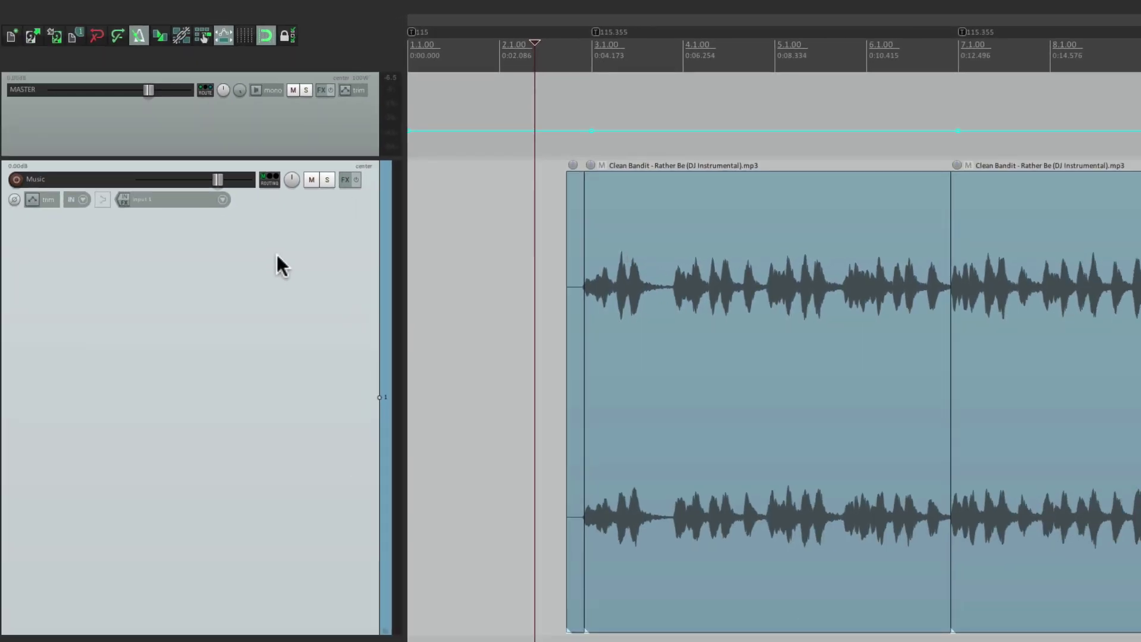
# - Heal the splits so all the Rather Be pieces become one item
pyautogui.hotkey('ctrl', 'a')
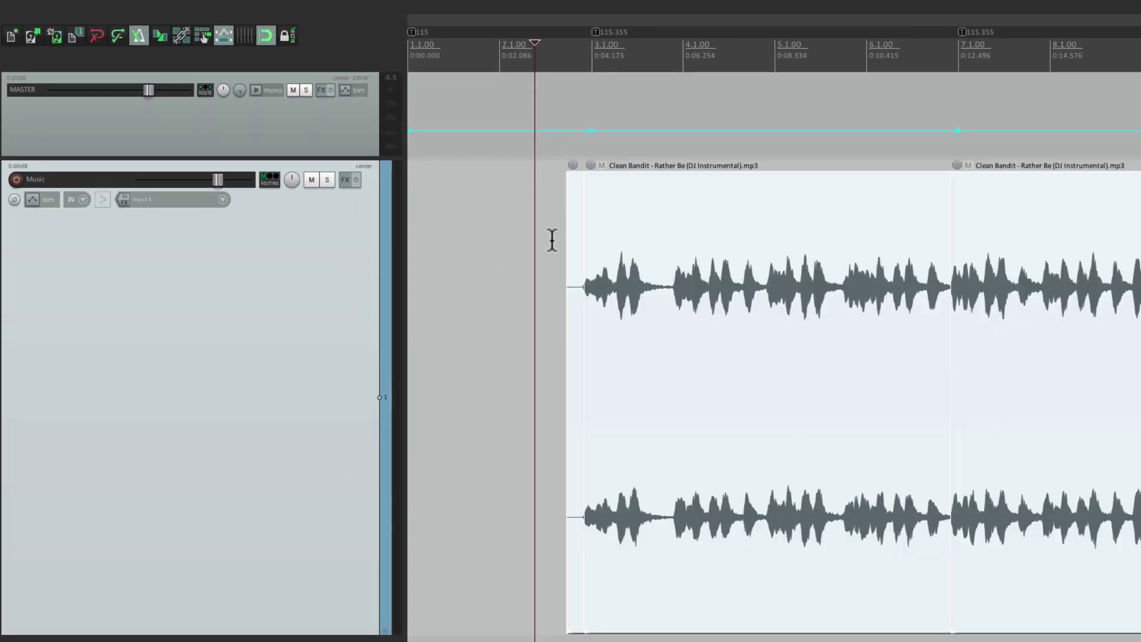
pyautogui.rightClick(632, 230)
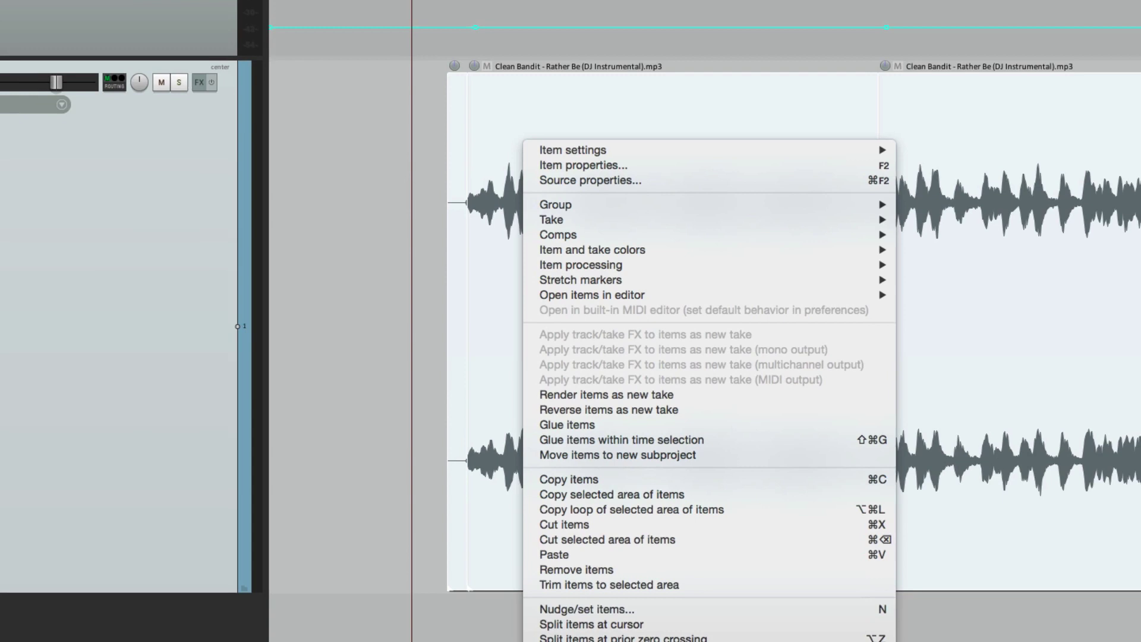
pyautogui.click(408, 628)
# - Drag the rejoined item so its first drum hit lines up on bar 3 at 0:04.173
pyautogui.click(523, 334)
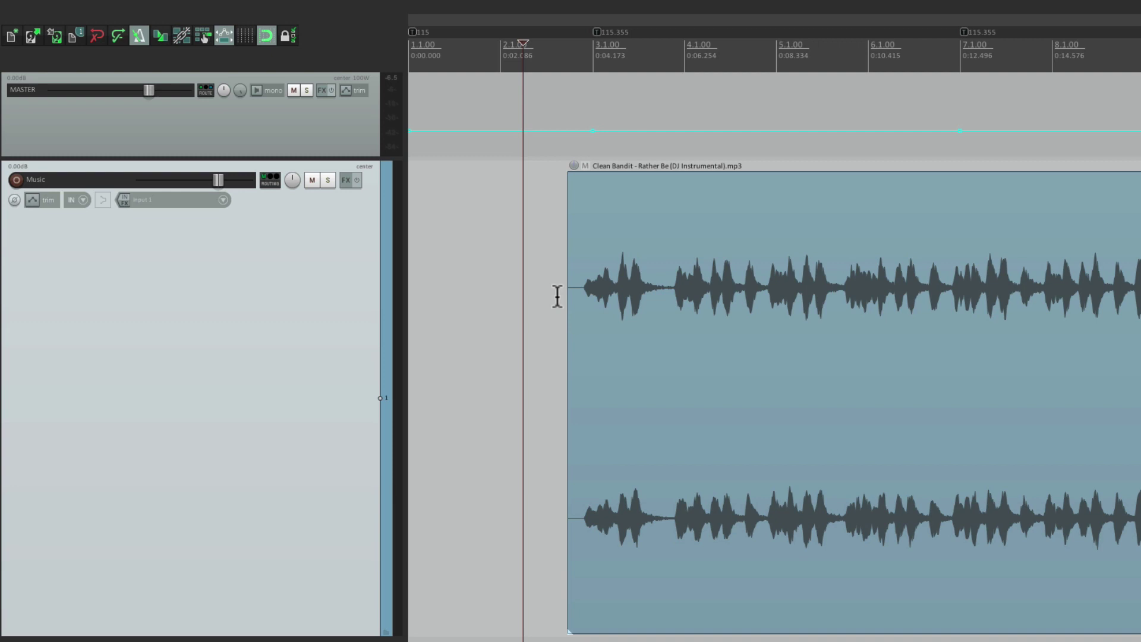
pyautogui.scroll(10, 588, 327)
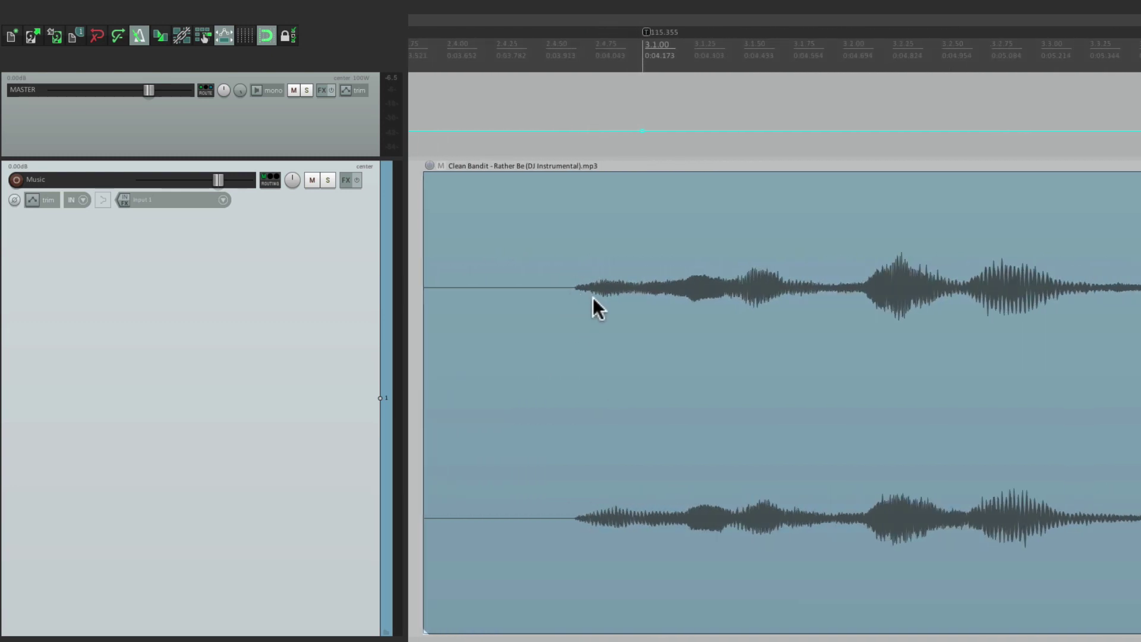
pyautogui.moveTo(576, 291); pyautogui.dragTo(659, 296)
pyautogui.scroll(3, 633, 304)
pyautogui.scroll(1, 634, 304)
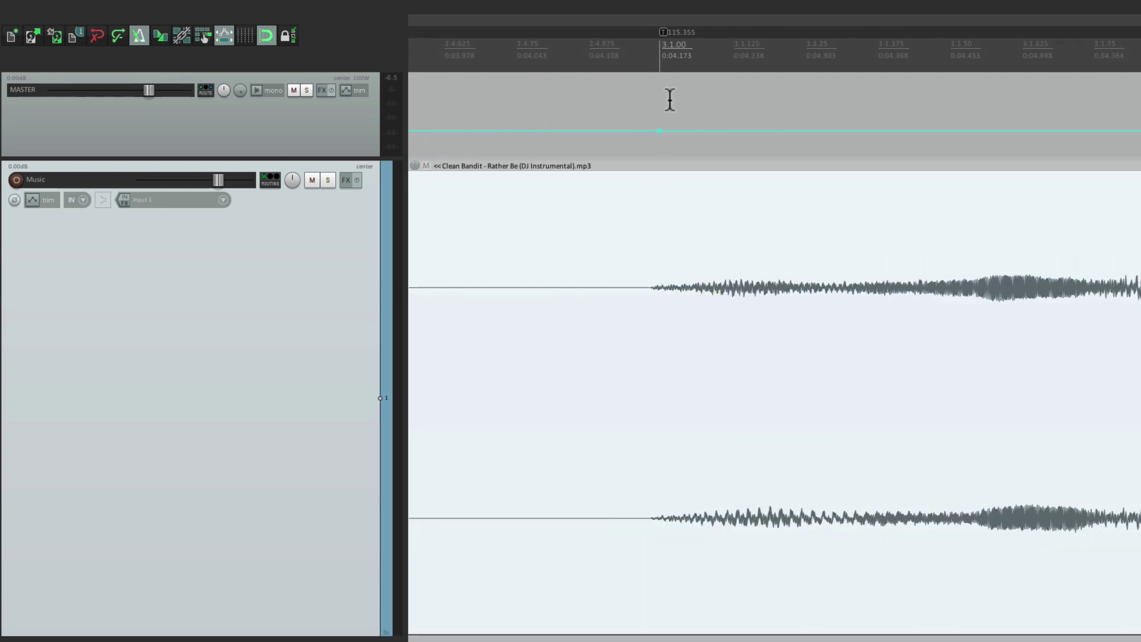
pyautogui.scroll(-4, 694, 310)
pyautogui.hscroll(-3, 671, 362)
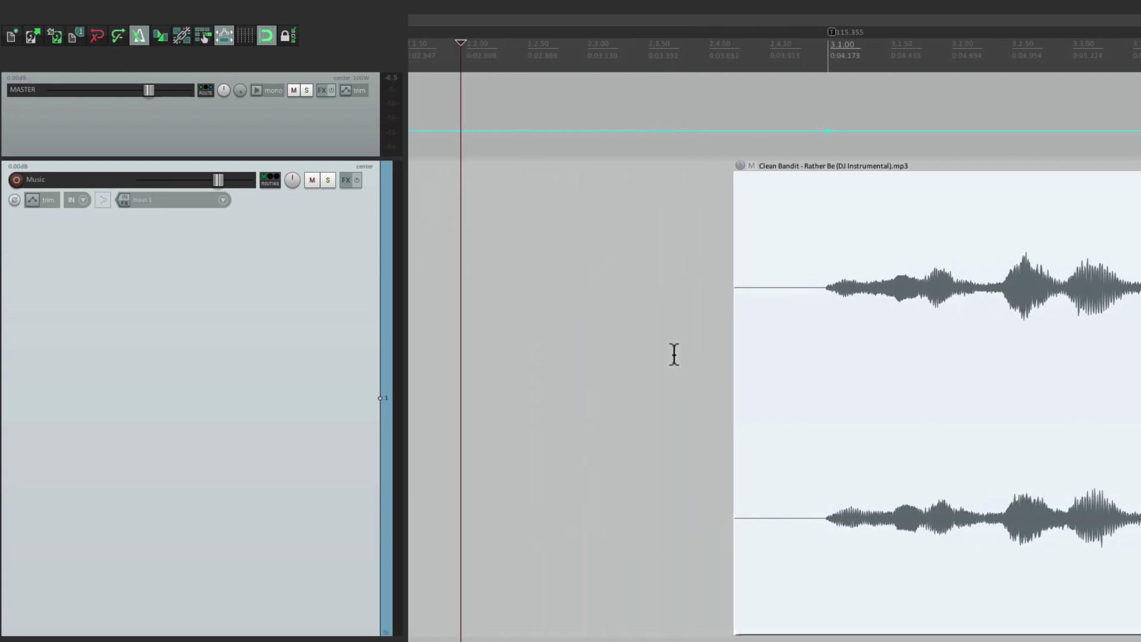
pyautogui.hscroll(-3, 600, 282)
pyautogui.scroll(-3, 564, 307)
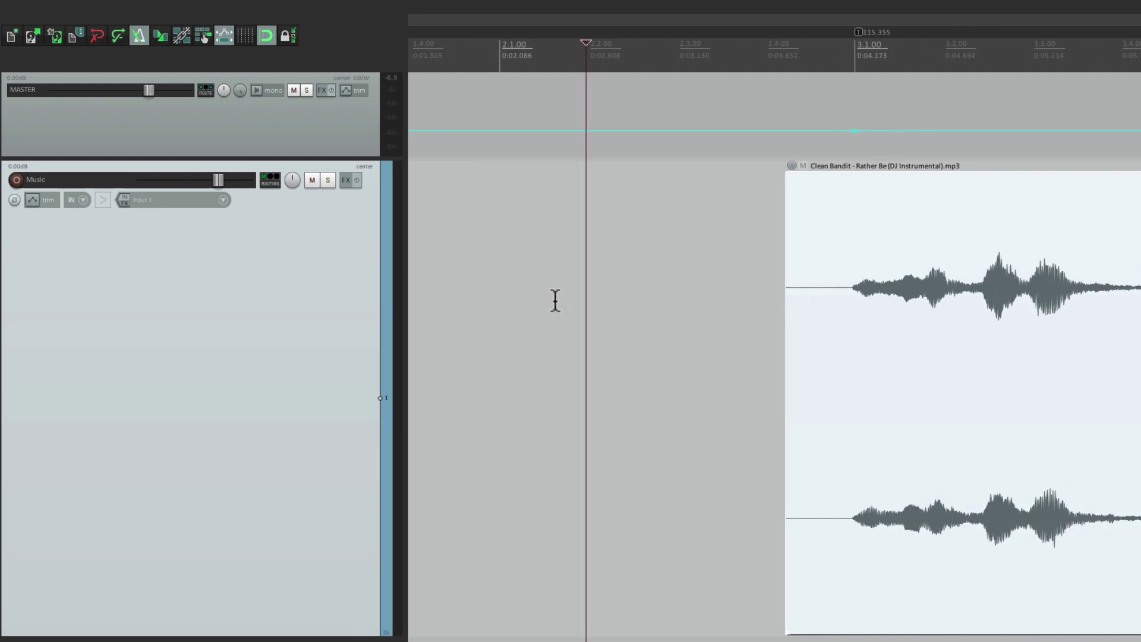
# - Play from just before the item to check the drums against the click
pyautogui.click(502, 276)
pyautogui.press('space')
pyautogui.scroll(-3, 630, 300)
pyautogui.scroll(1, 654, 298)
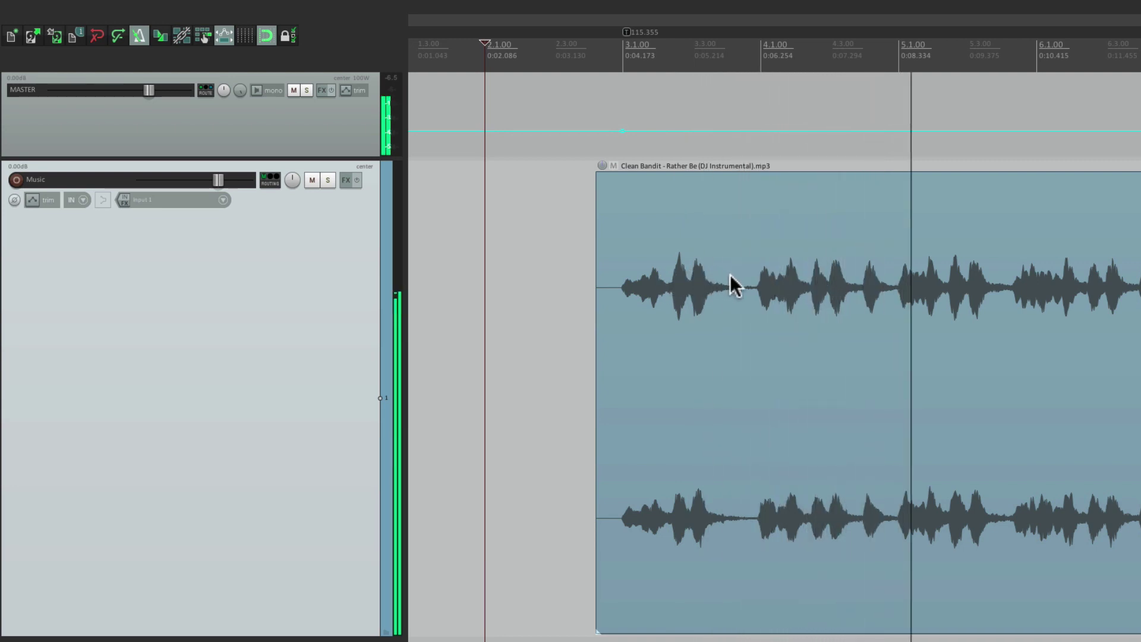
pyautogui.scroll(-1, 734, 275)
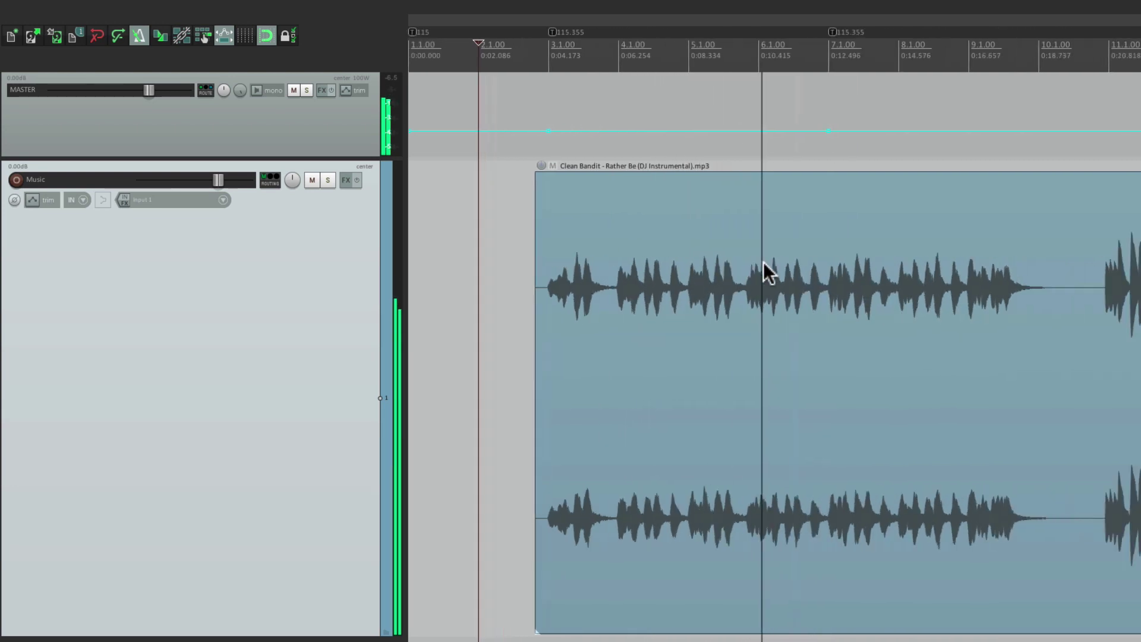
pyautogui.click(723, 287)
pyautogui.scroll(1, 723, 287)
pyautogui.press('space')
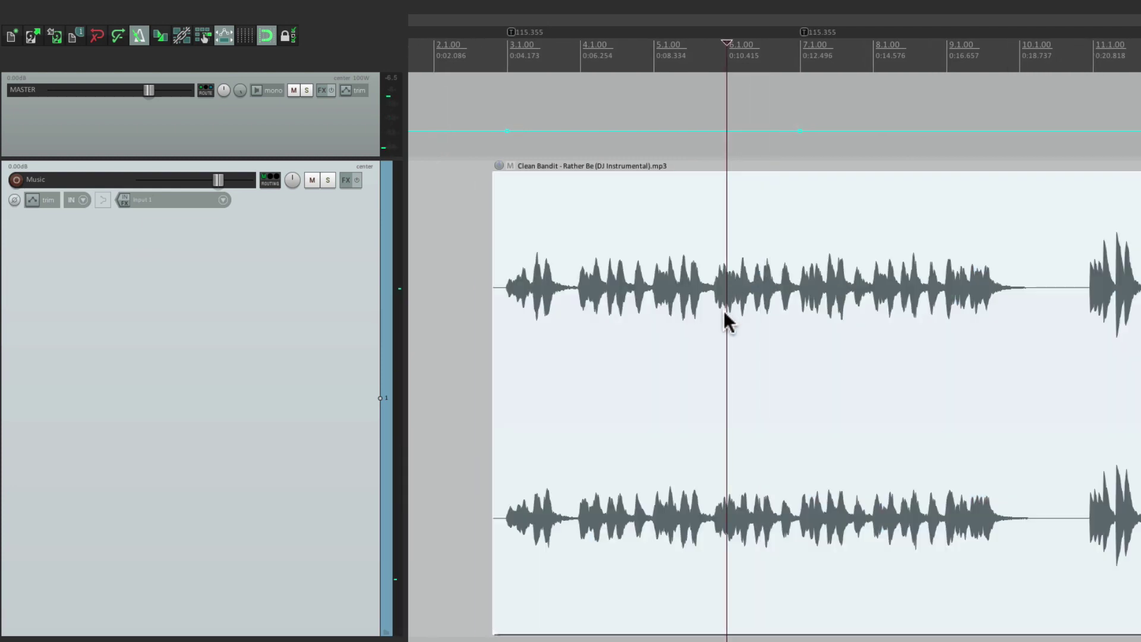
pyautogui.click(471, 271)
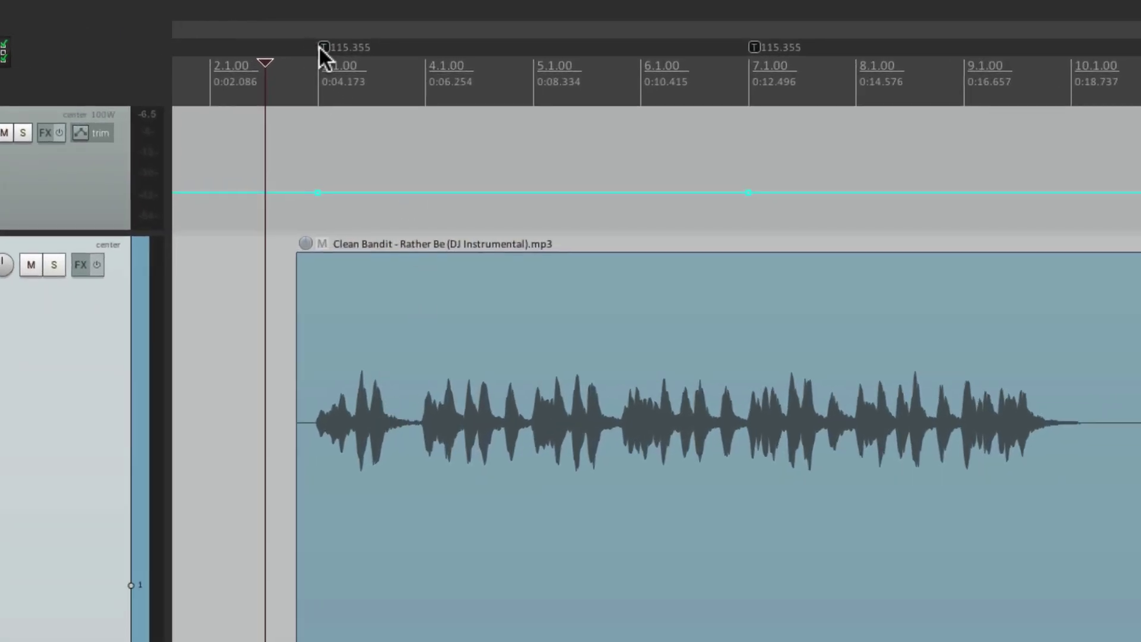
pyautogui.doubleClick(324, 48)
pyautogui.write('115')
pyautogui.press('Return')
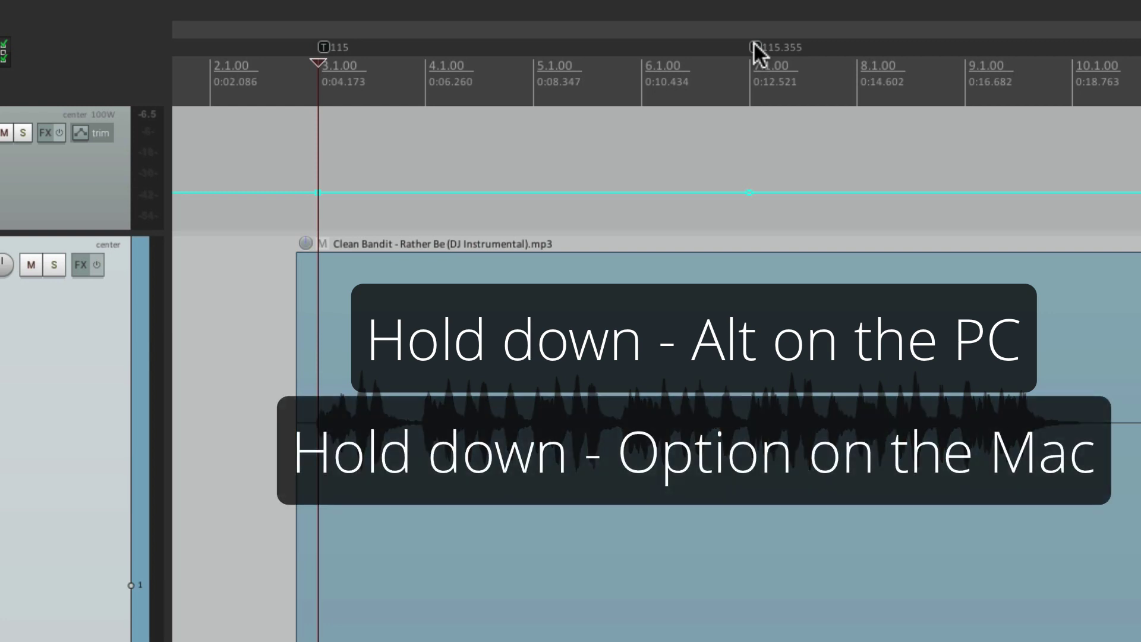
pyautogui.keyDown('alt'); pyautogui.click(754, 44); pyautogui.keyUp('alt')
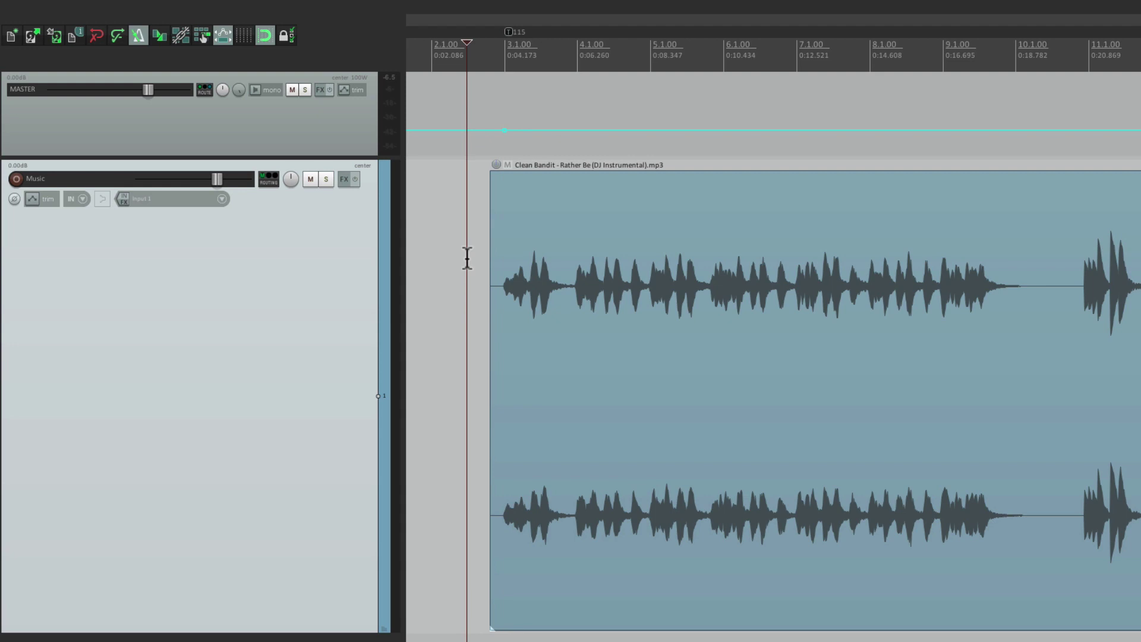
pyautogui.press('space')
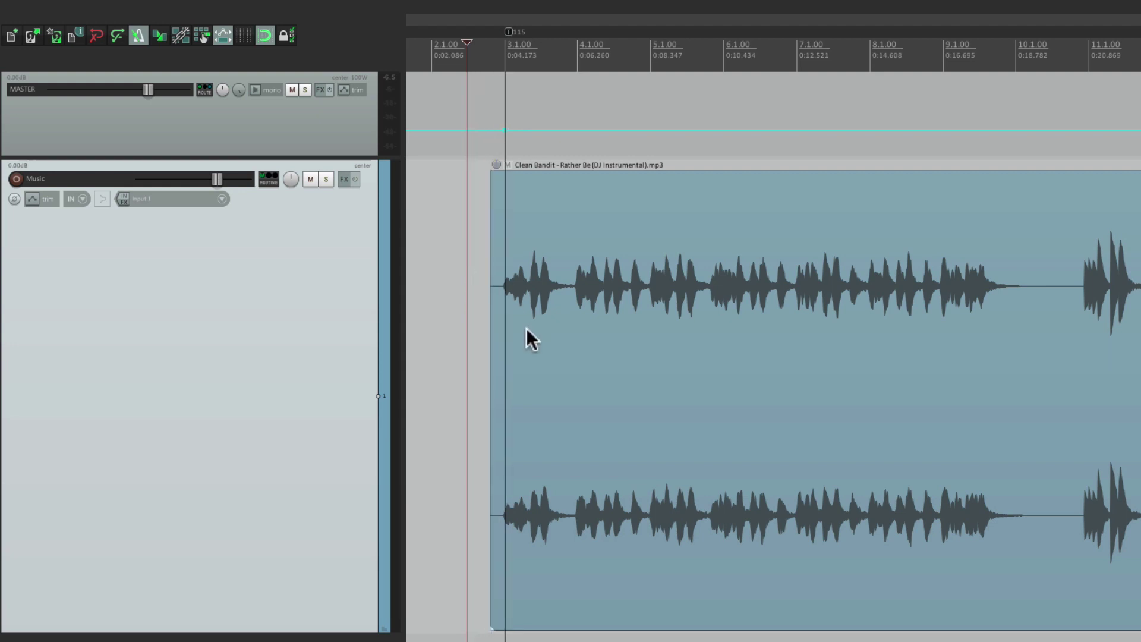
pyautogui.scroll(2, 520, 331)
pyautogui.scroll(1, 518, 332)
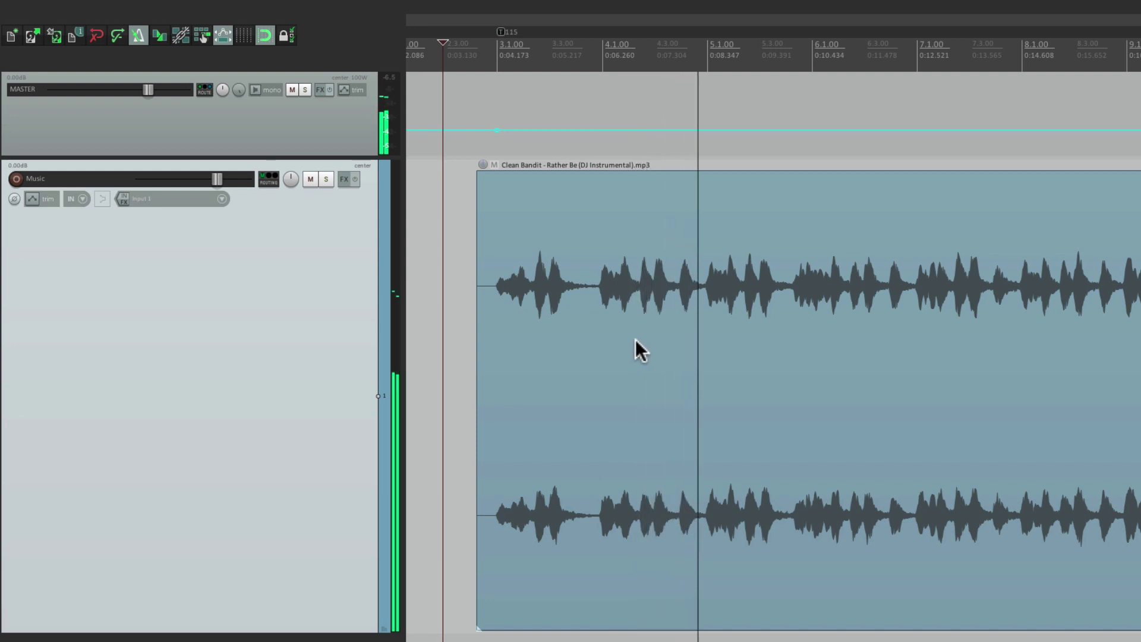
pyautogui.hscroll(3, 639, 341)
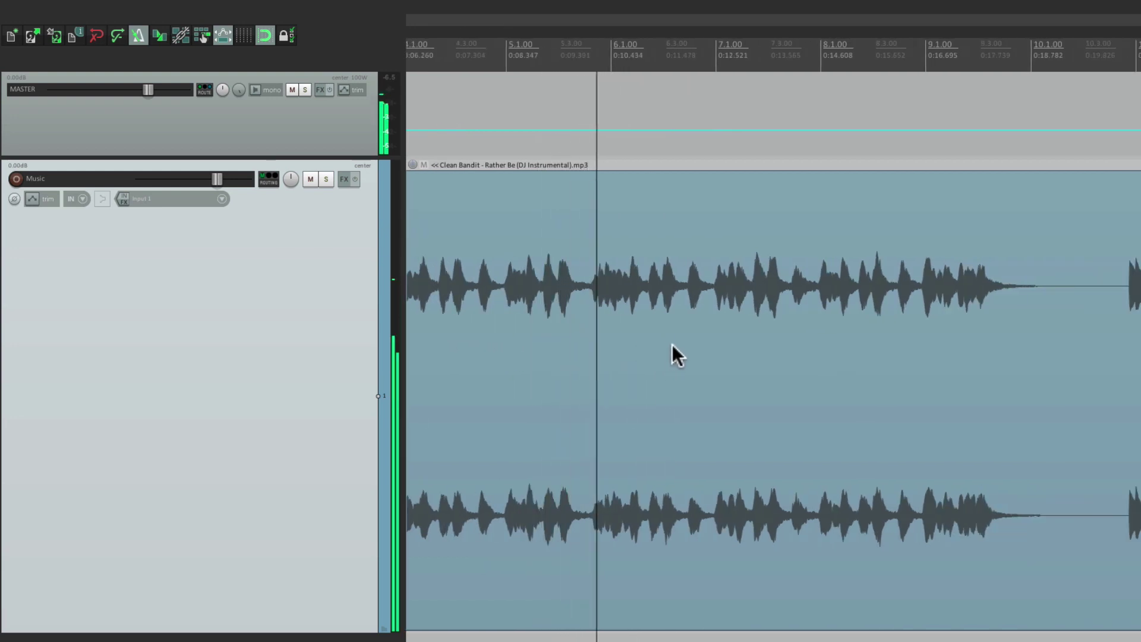
pyautogui.hscroll(2, 706, 340)
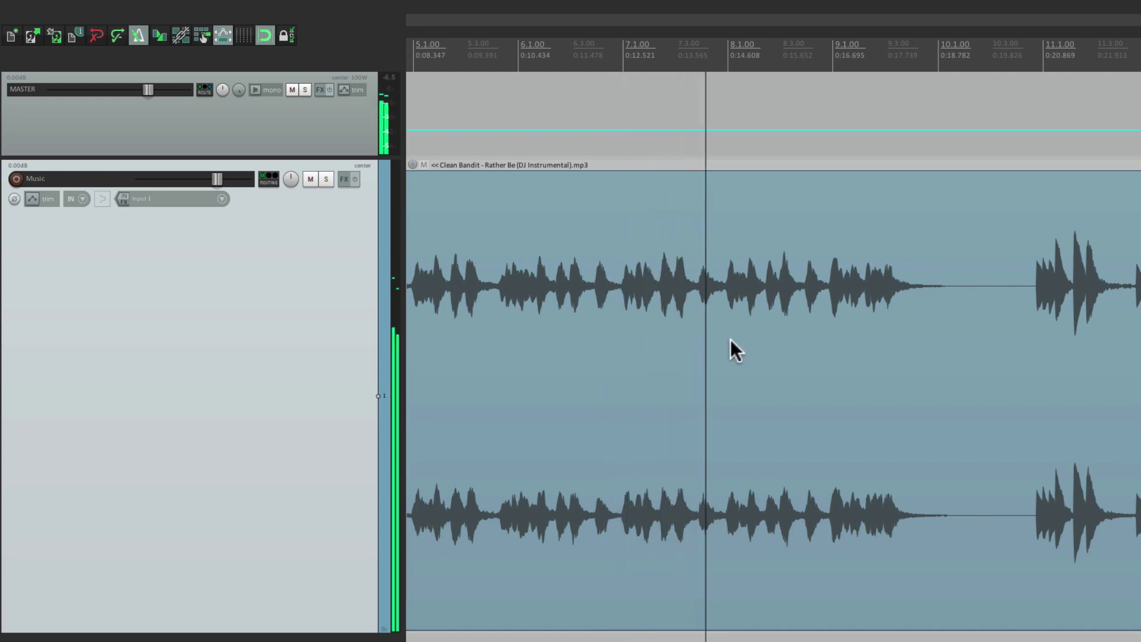
pyautogui.hscroll(2, 732, 338)
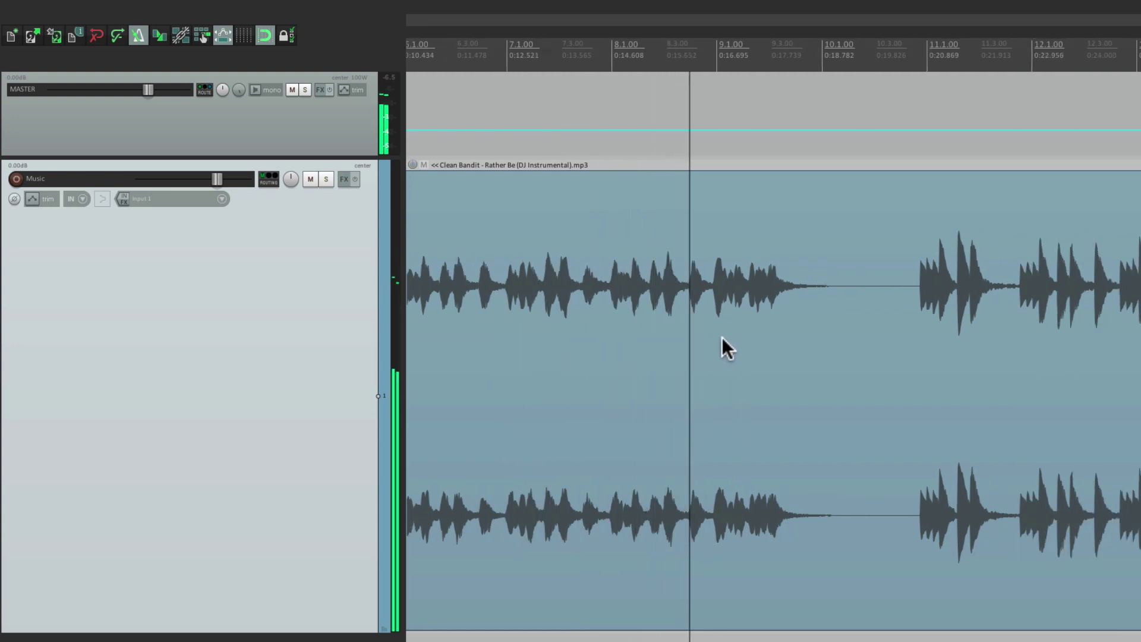
pyautogui.hscroll(2, 732, 334)
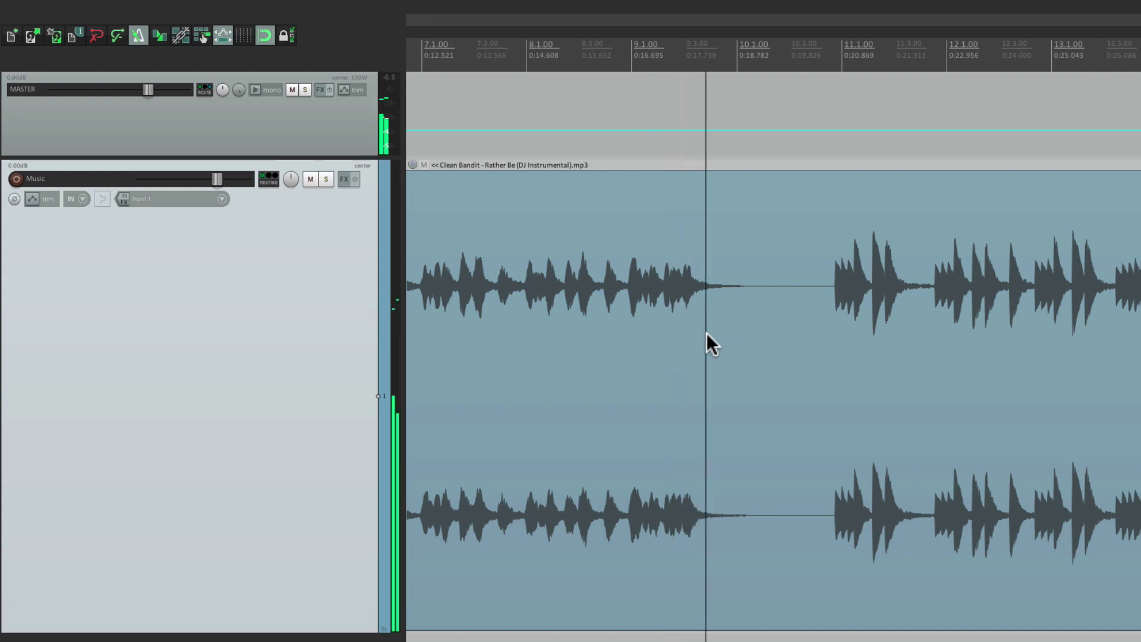
pyautogui.hscroll(1, 698, 333)
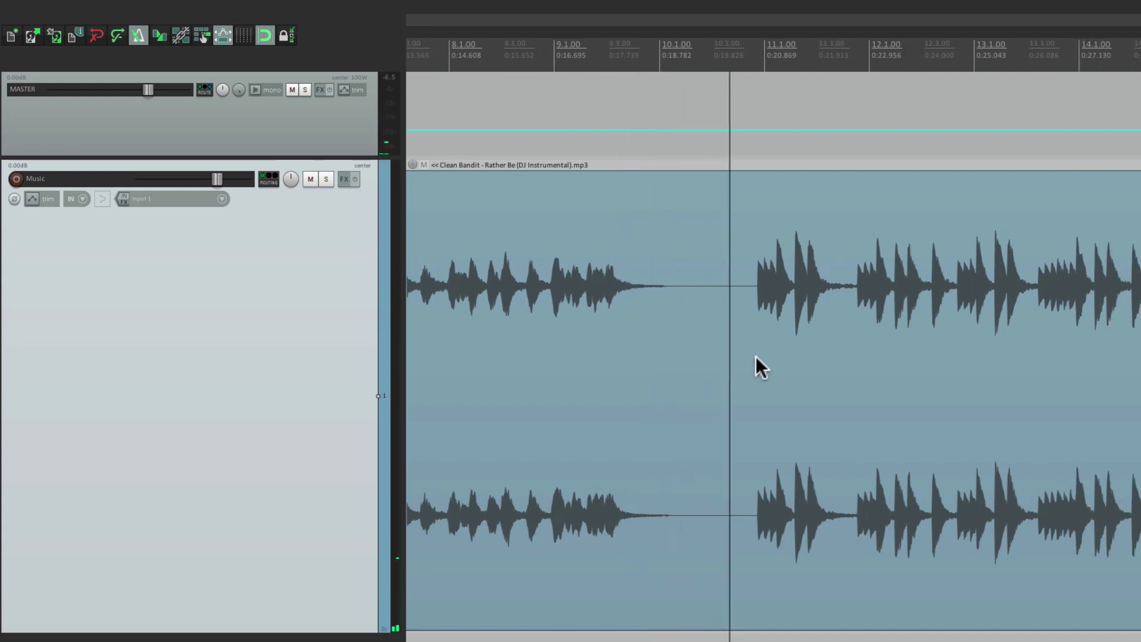
pyautogui.press('space')
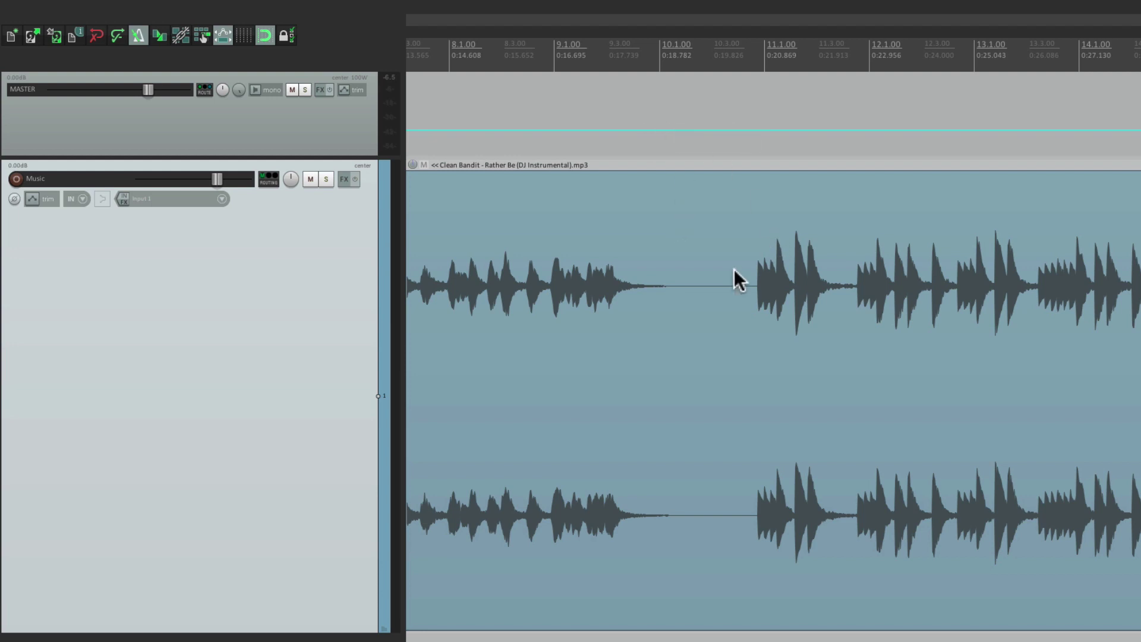
# - Split the audio at bar 10 and at the onset of the next drum hit
pyautogui.scroll(3, 641, 365)
pyautogui.click(669, 304)
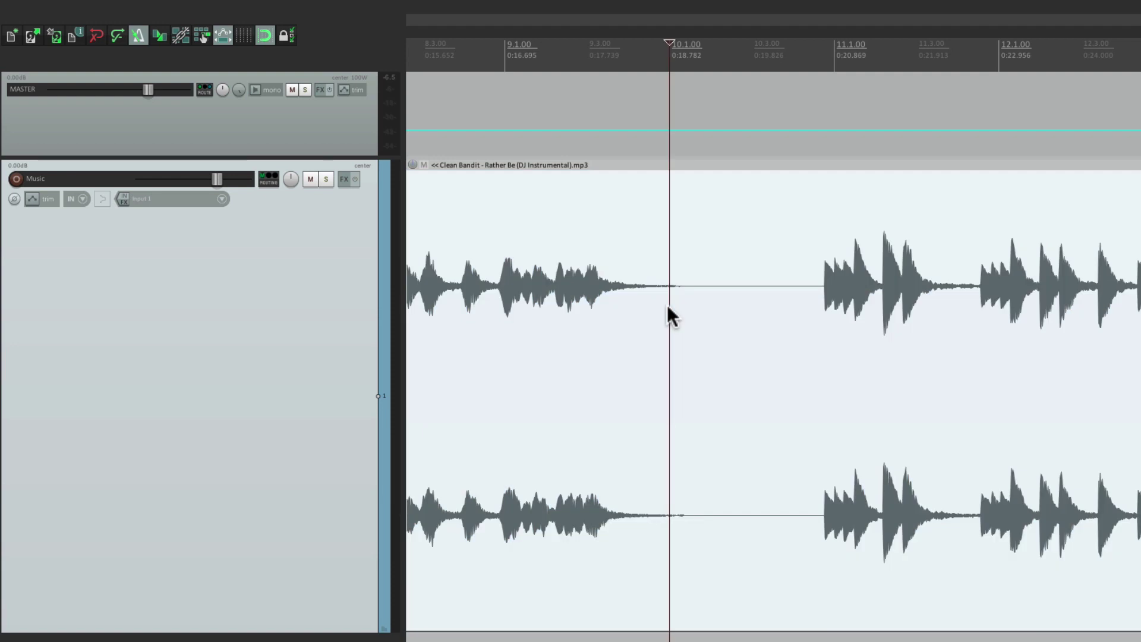
pyautogui.press('s')
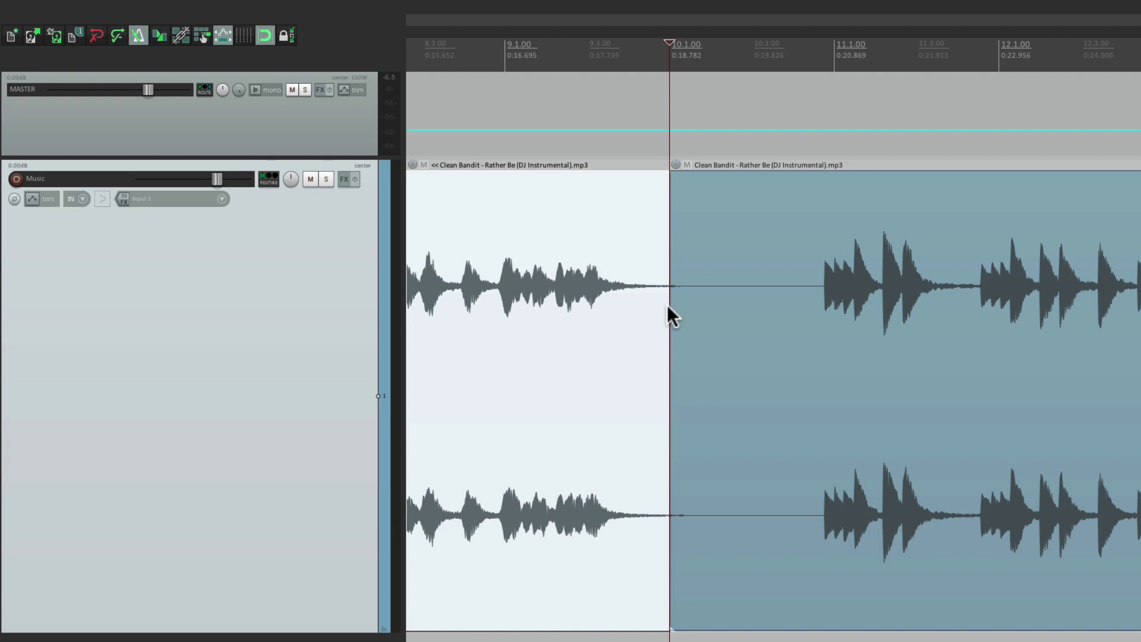
pyautogui.moveTo(811, 263); pyautogui.dragTo(862, 408)
pyautogui.moveTo(848, 196); pyautogui.dragTo(901, 333)
pyautogui.click(666, 248)
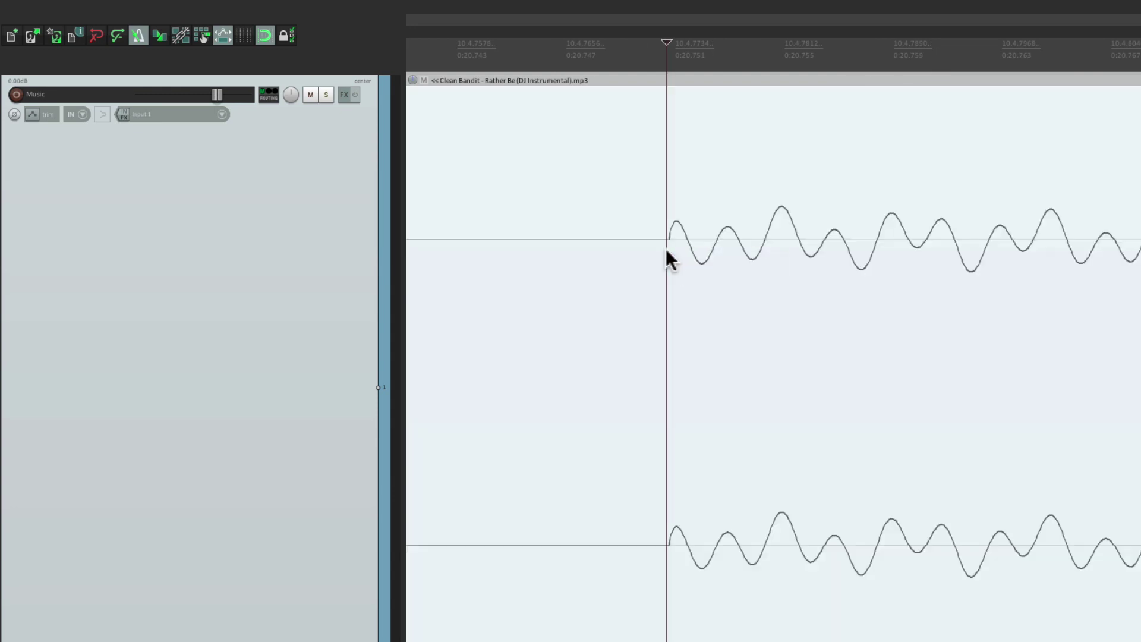
pyautogui.press('s')
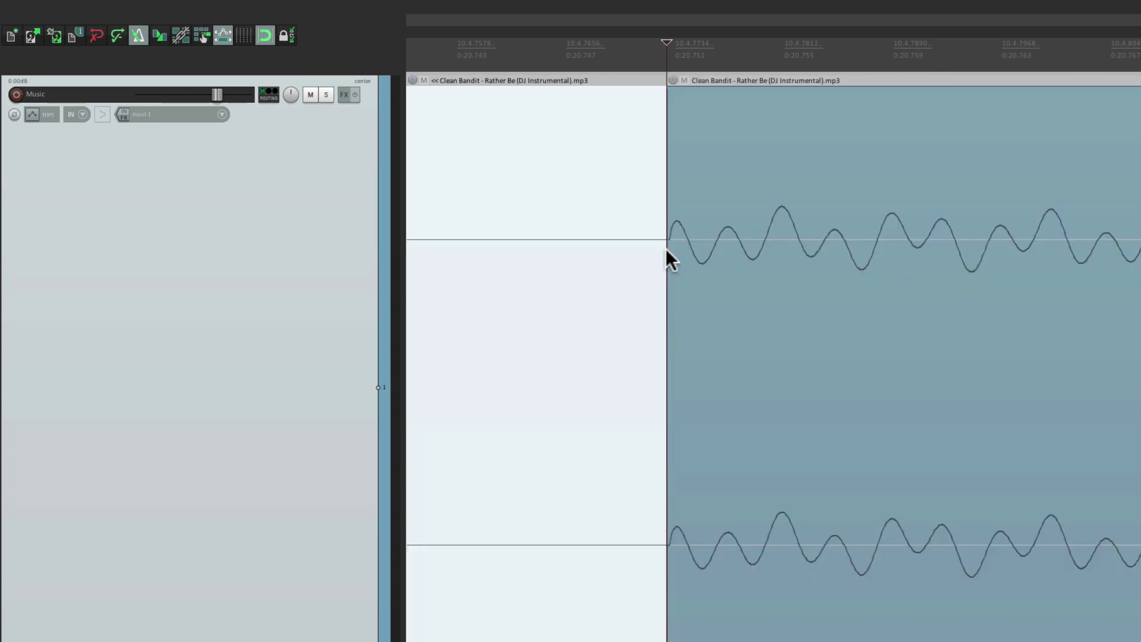
pyautogui.press('-')
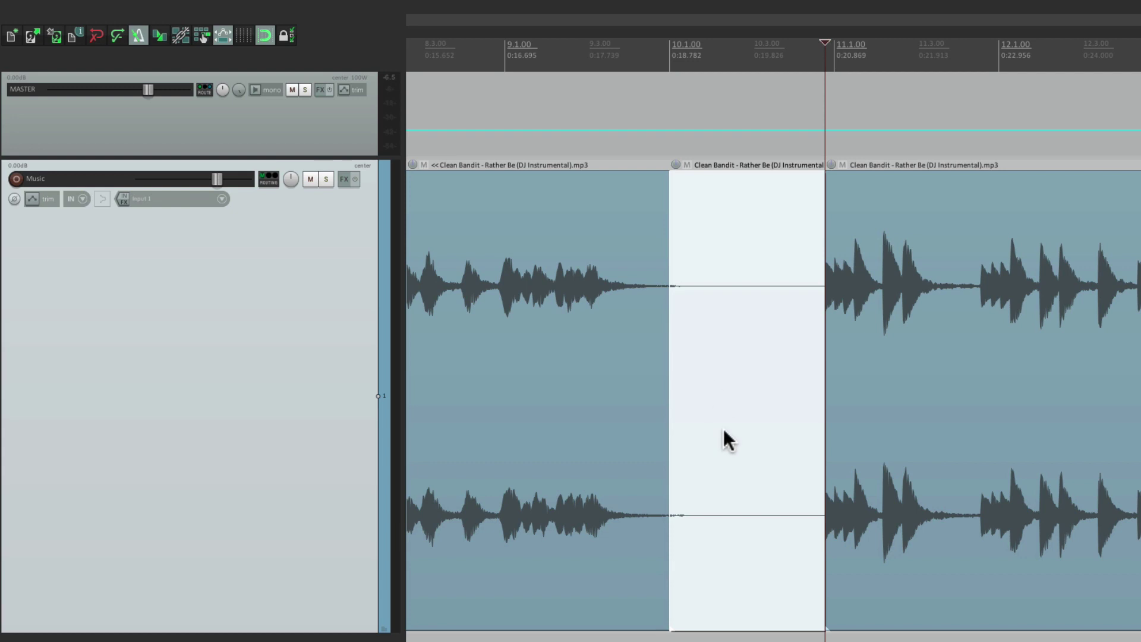
# - Insert a measure from the silent middle piece's time selection, creating 121.919 bpm markers at bars 10 and 11
pyautogui.click(732, 436)
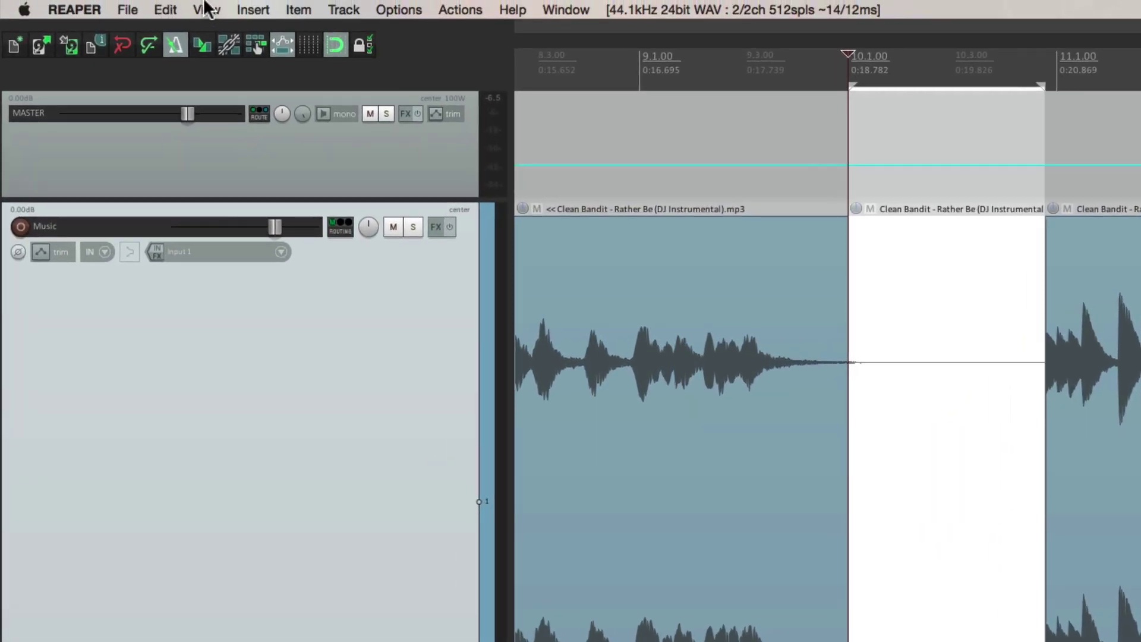
pyautogui.click(194, 8)
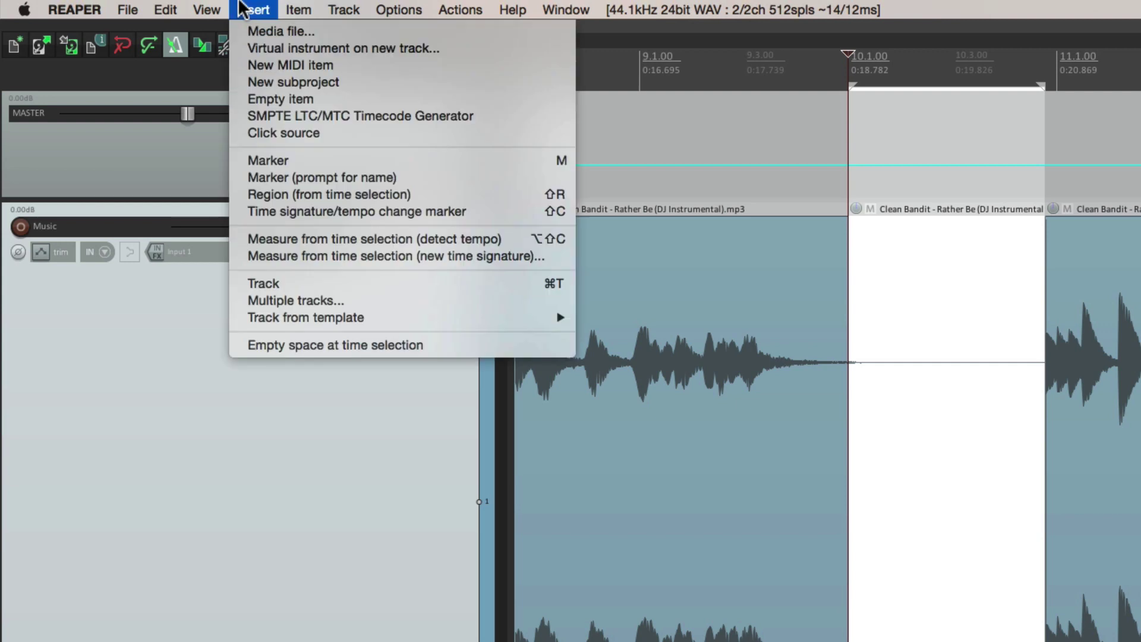
pyautogui.click(241, 239)
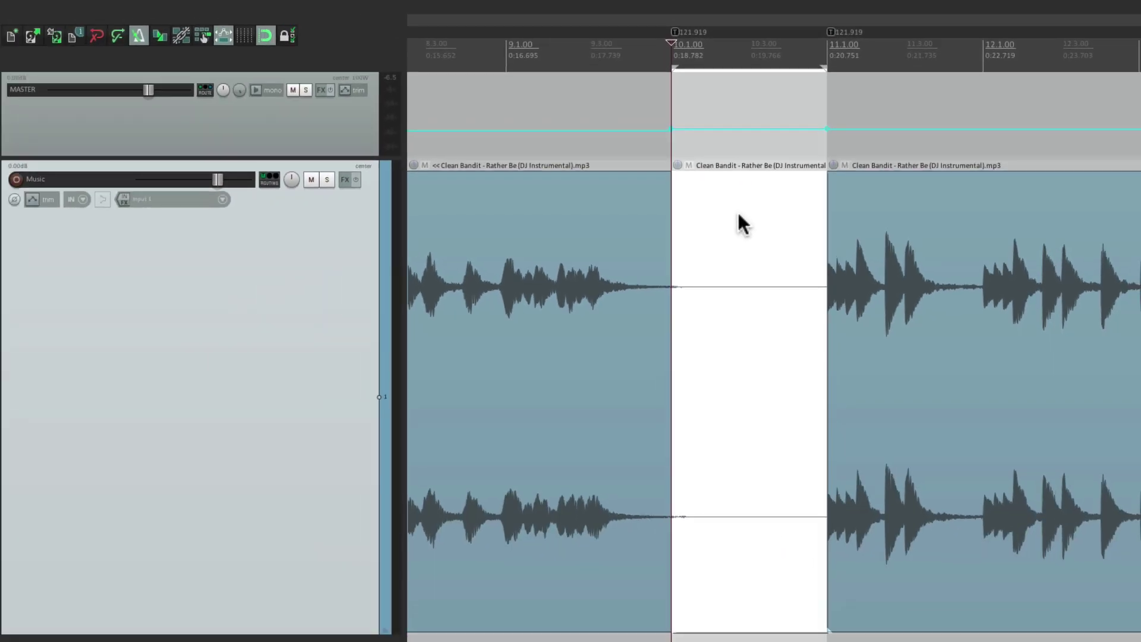
# - Glue the three audio pieces back into one item
pyautogui.click(592, 313)
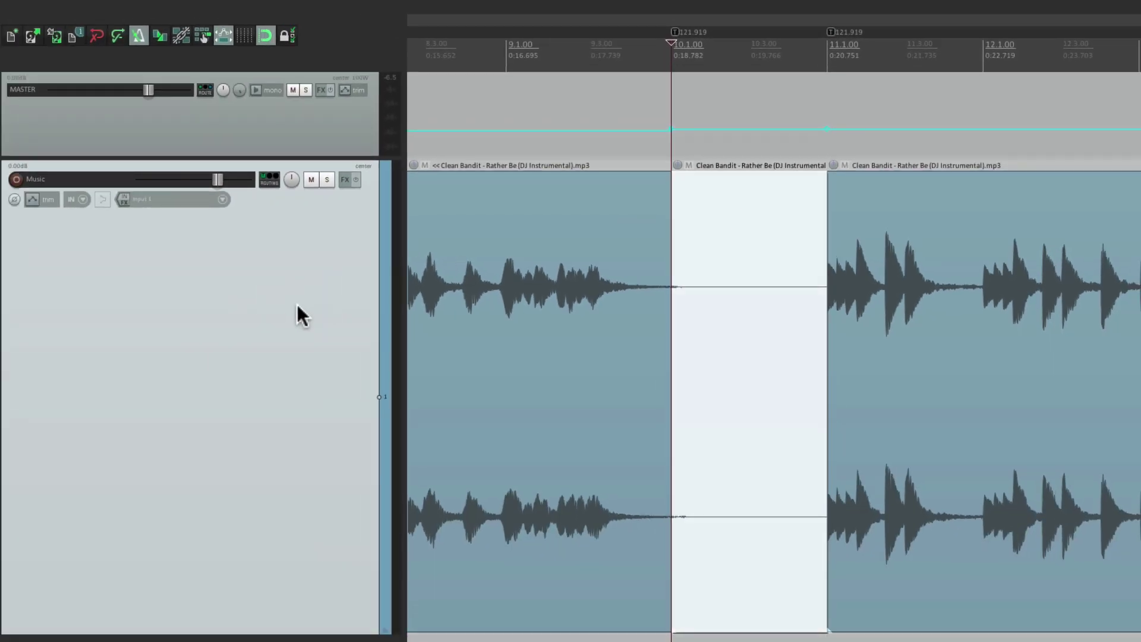
pyautogui.hotkey('ctrl', 'a')
pyautogui.hotkey('ctrl', 'g')
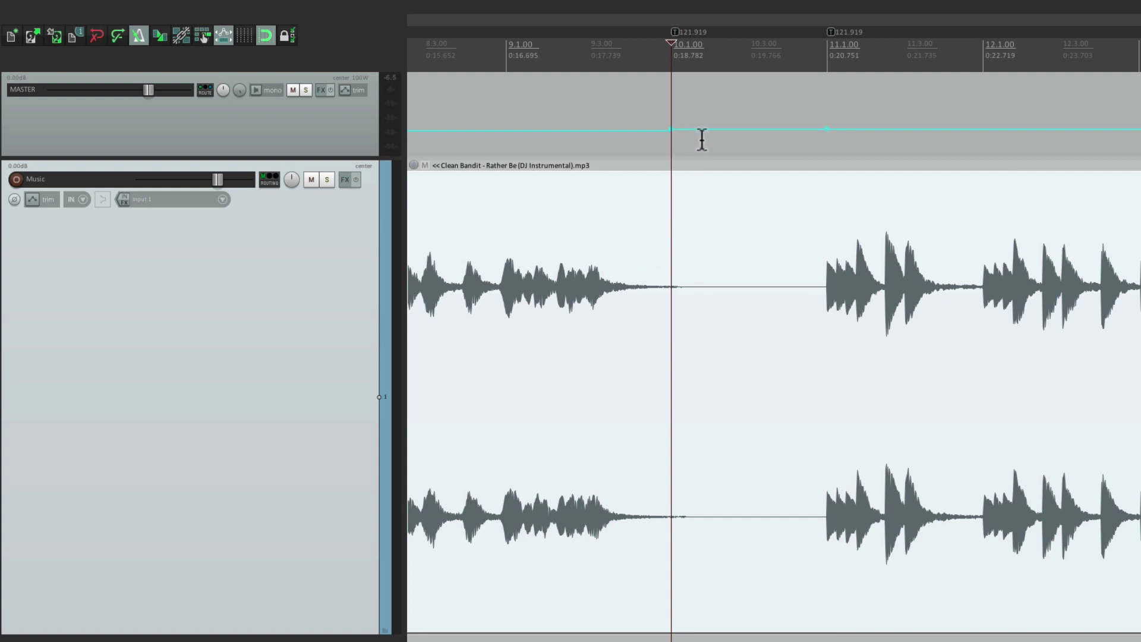
# - Play from bar 9 to confirm the returning drums land on bar 11
pyautogui.click(640, 122)
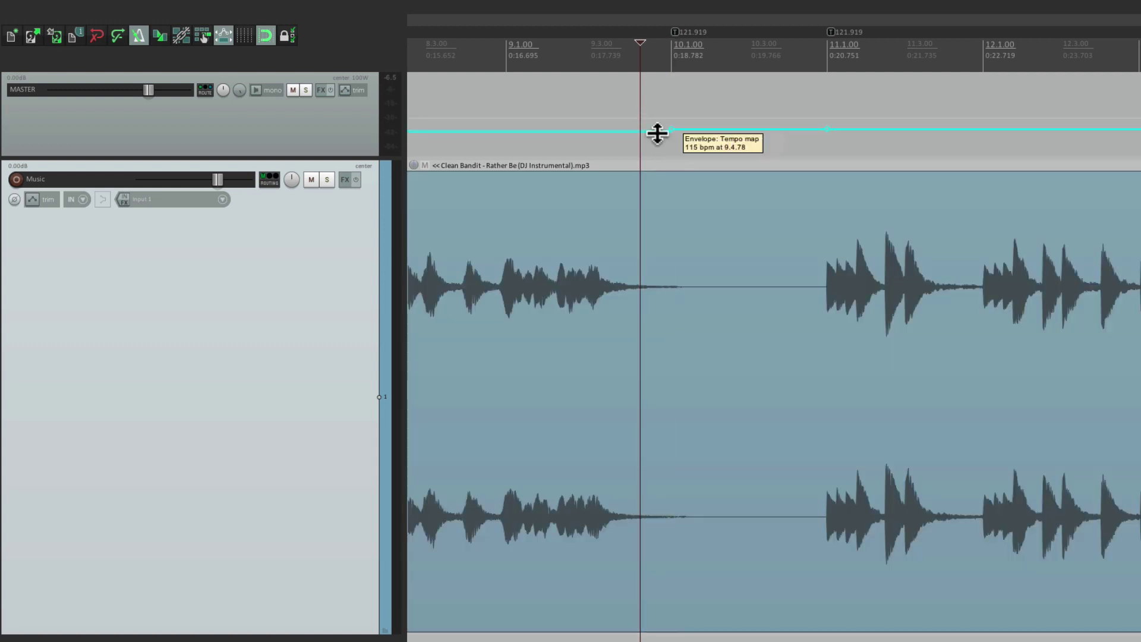
pyautogui.click(507, 148)
pyautogui.press('space')
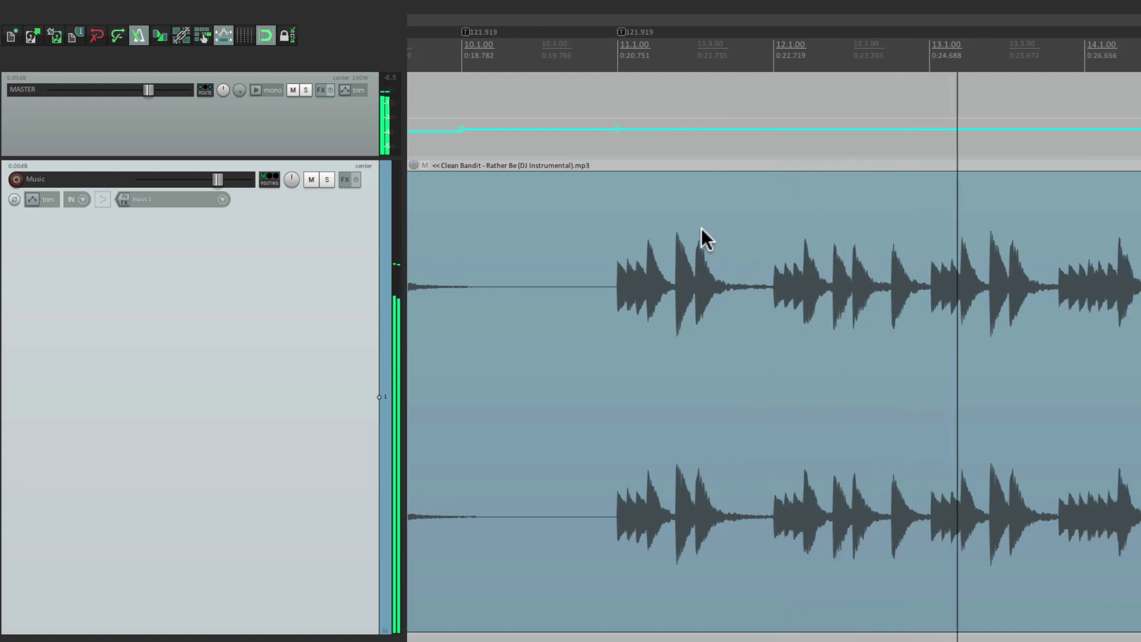
pyautogui.press('space')
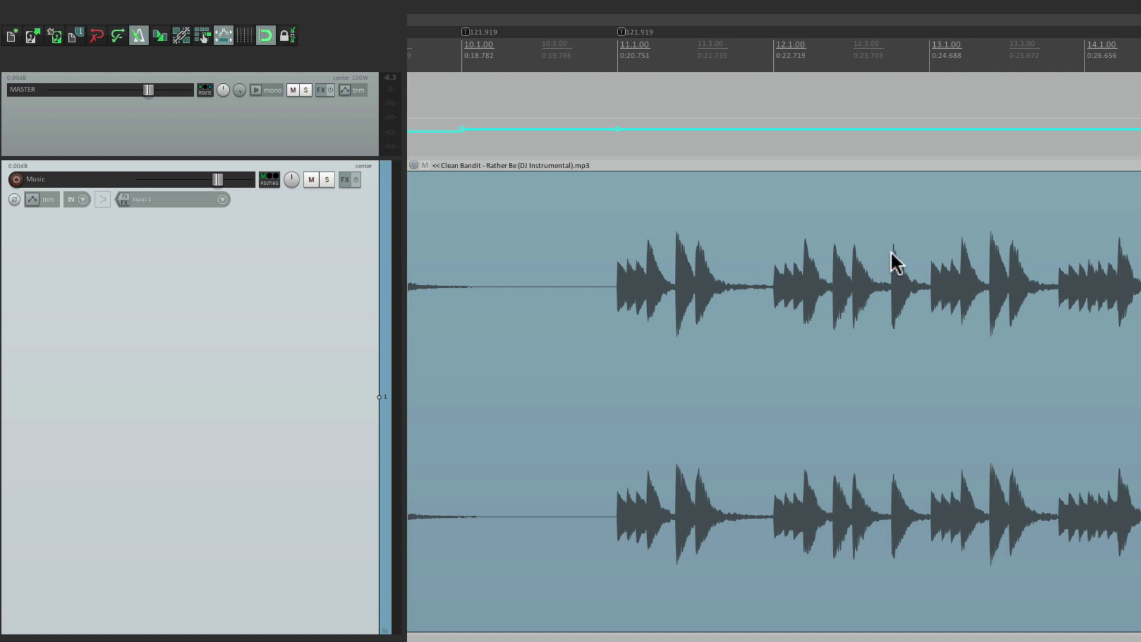
# - Split the Music item at bar 11 and play the song from there
pyautogui.click(615, 290)
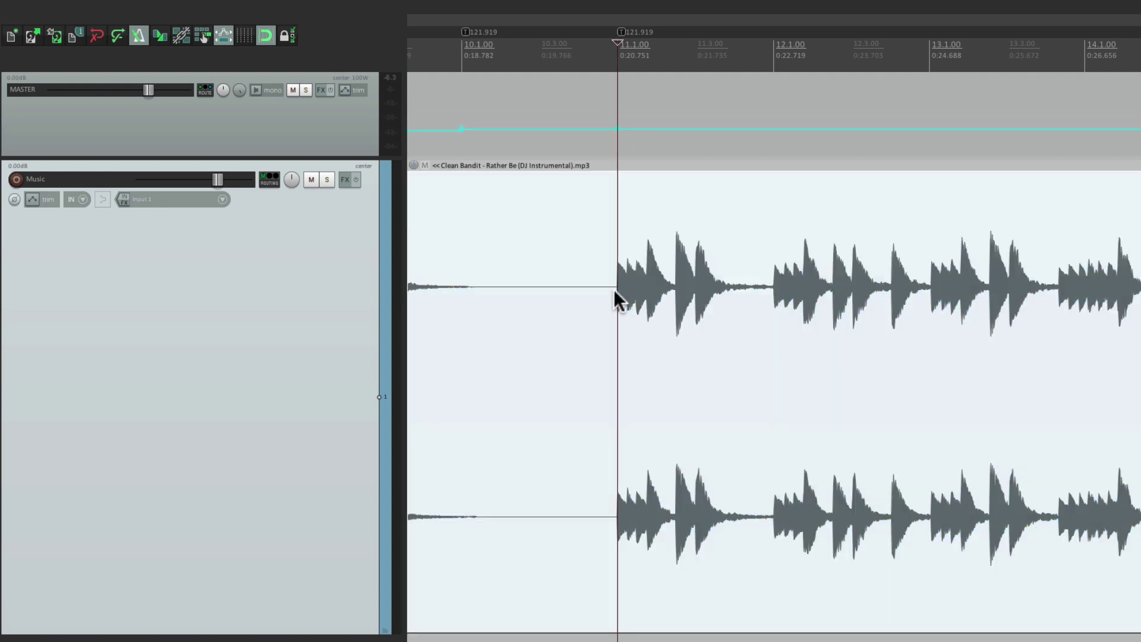
pyautogui.press('s')
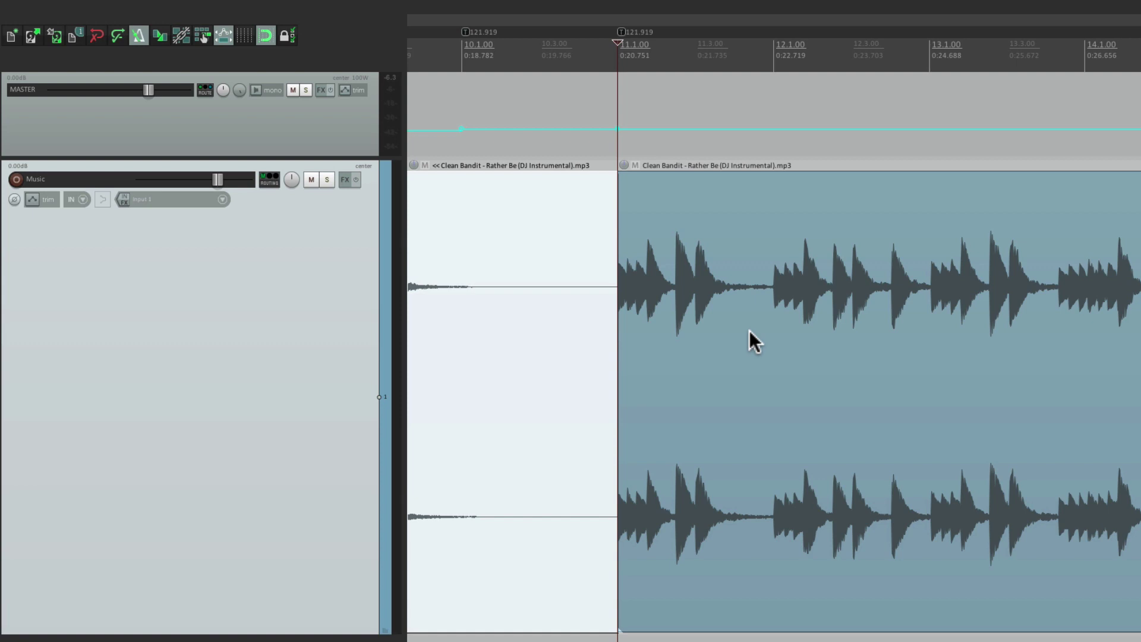
pyautogui.press('space')
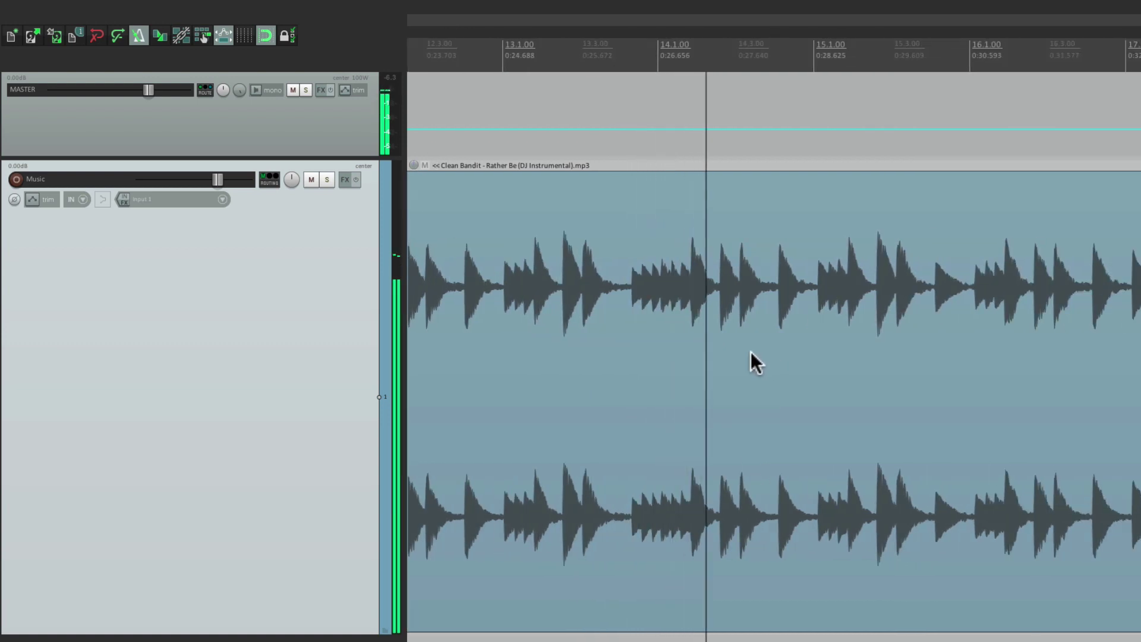
pyautogui.press('space')
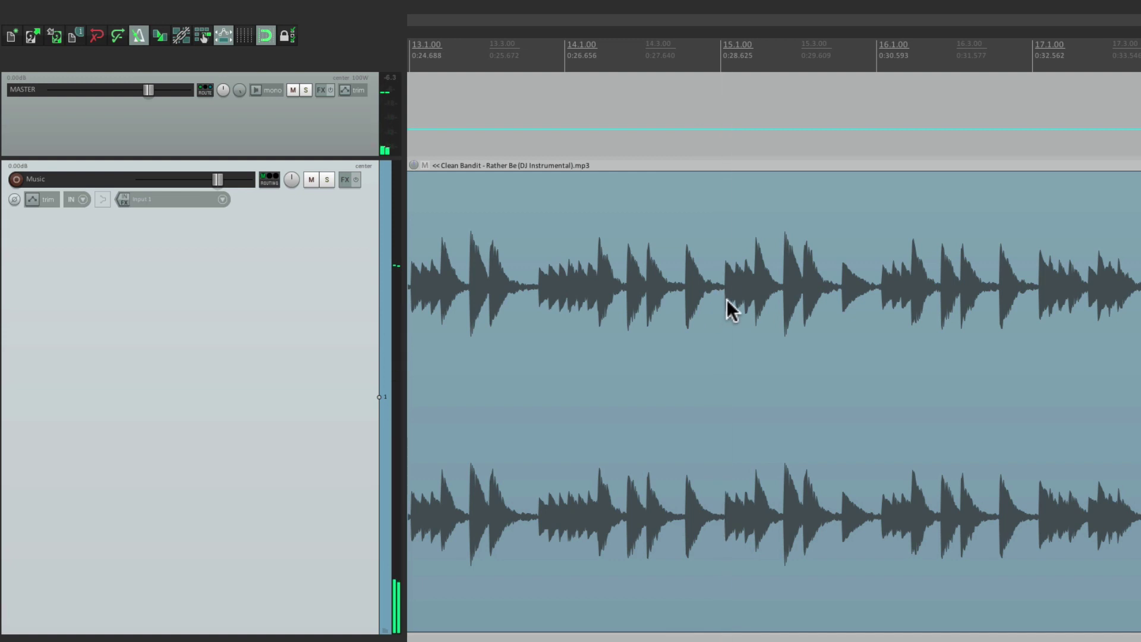
# - Split the Music item at the drum hit onset just after bar 15 (~0:28.68), showing bars 9–16
pyautogui.moveTo(713, 255); pyautogui.dragTo(762, 309)
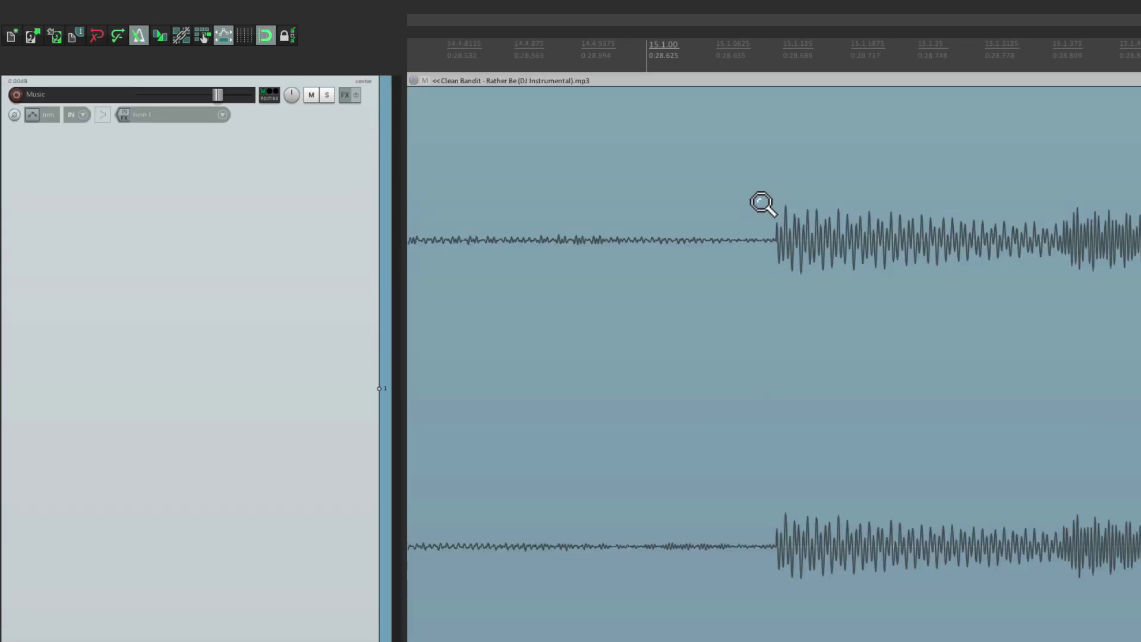
pyautogui.moveTo(750, 202); pyautogui.dragTo(824, 275)
pyautogui.click(744, 241)
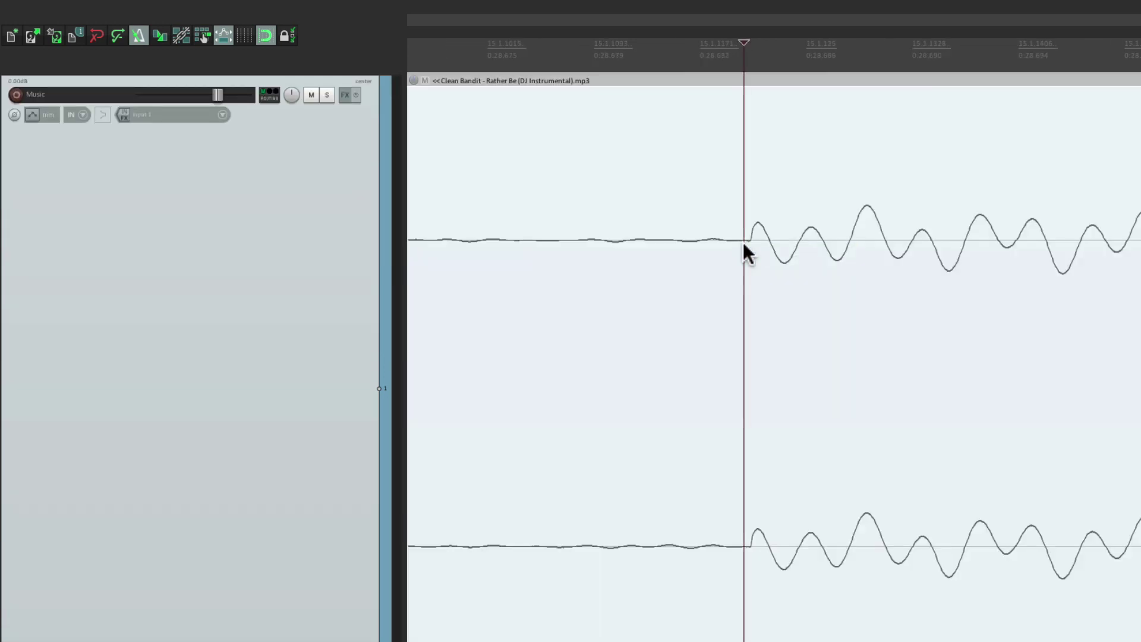
pyautogui.press('s')
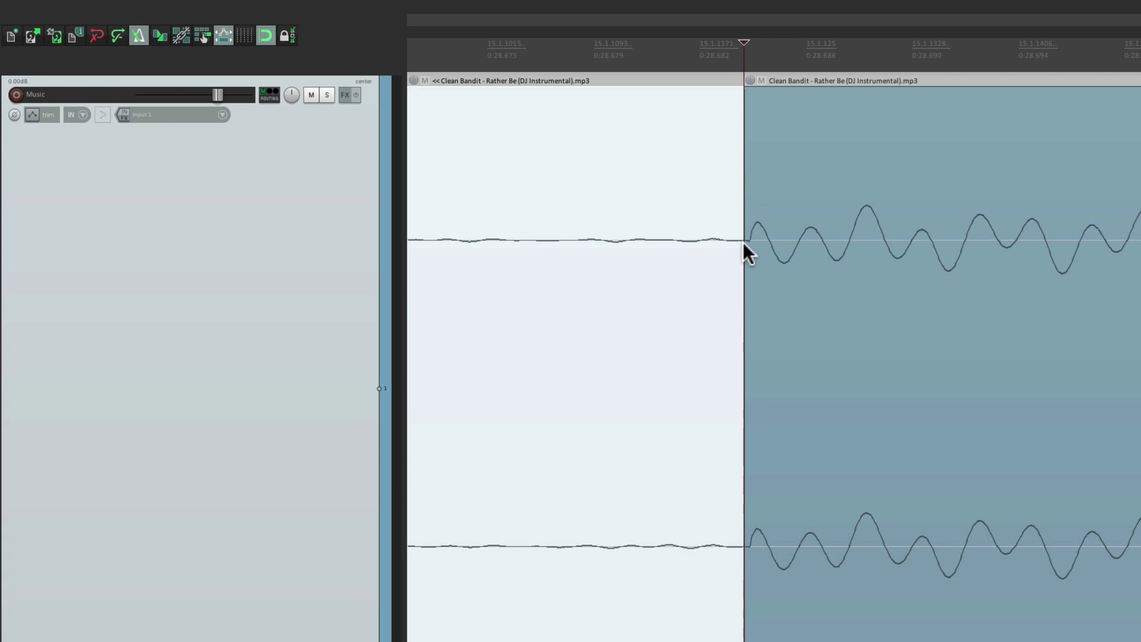
pyautogui.press('`')
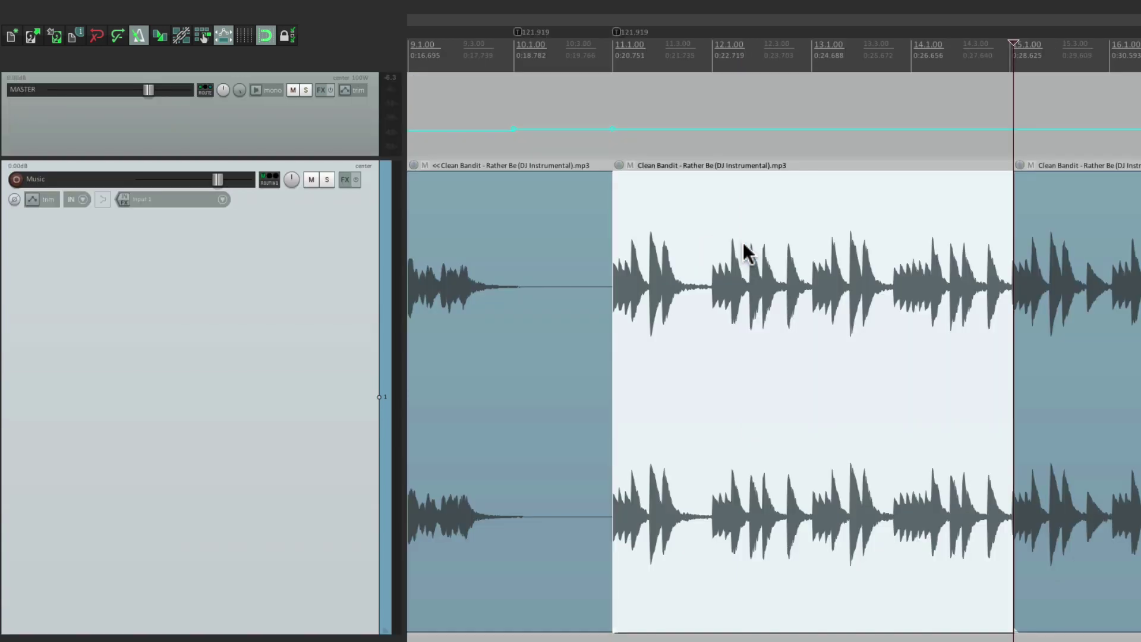
# - Create a four-bar 4/4 measure from the middle item's span, setting 121.007 BPM at bars 11 and 15
pyautogui.doubleClick(758, 429)
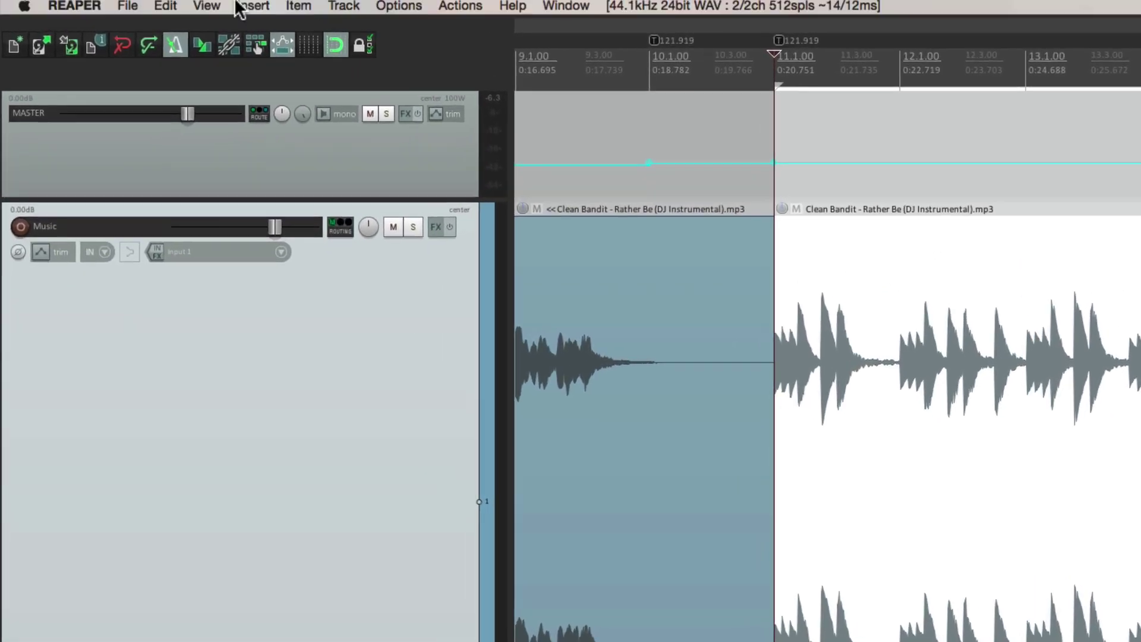
pyautogui.click(200, 8)
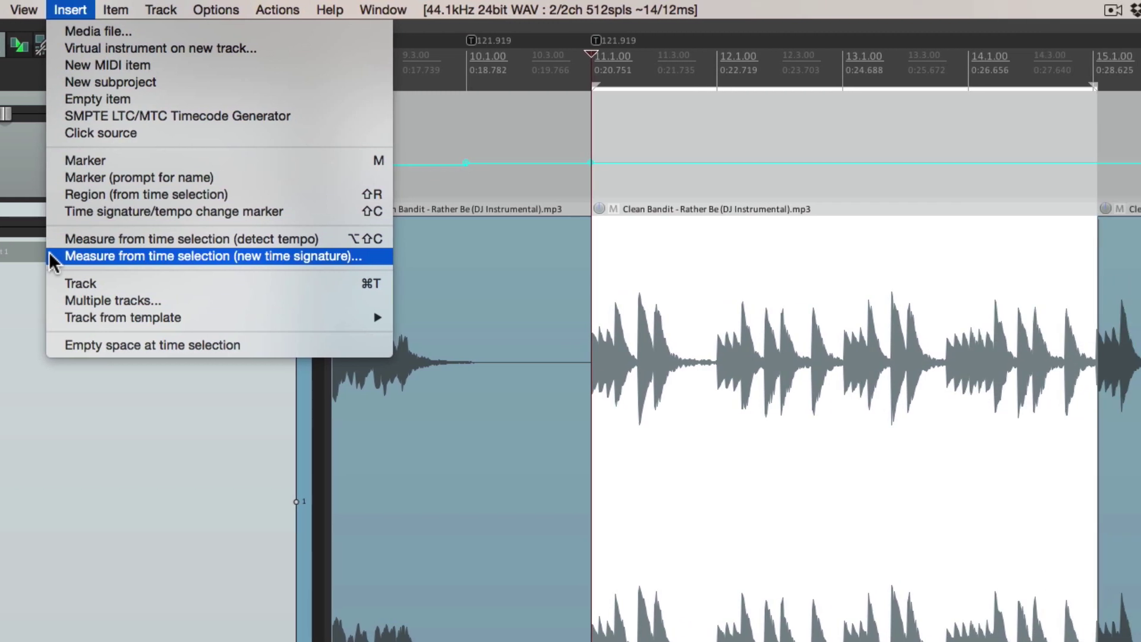
pyautogui.click(50, 256)
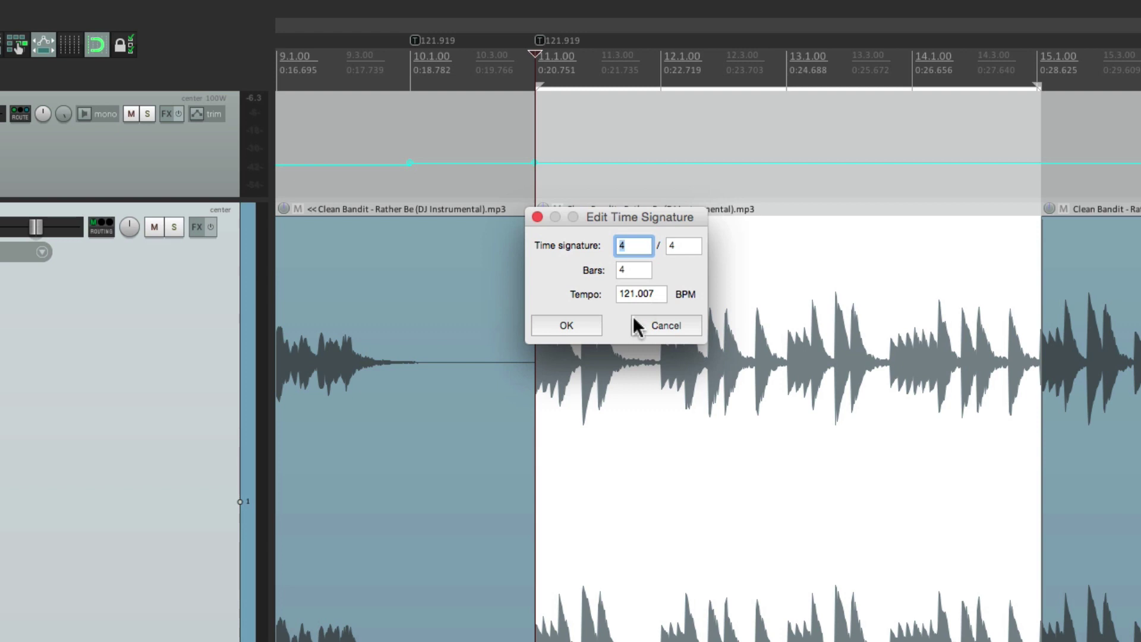
pyautogui.click(588, 325)
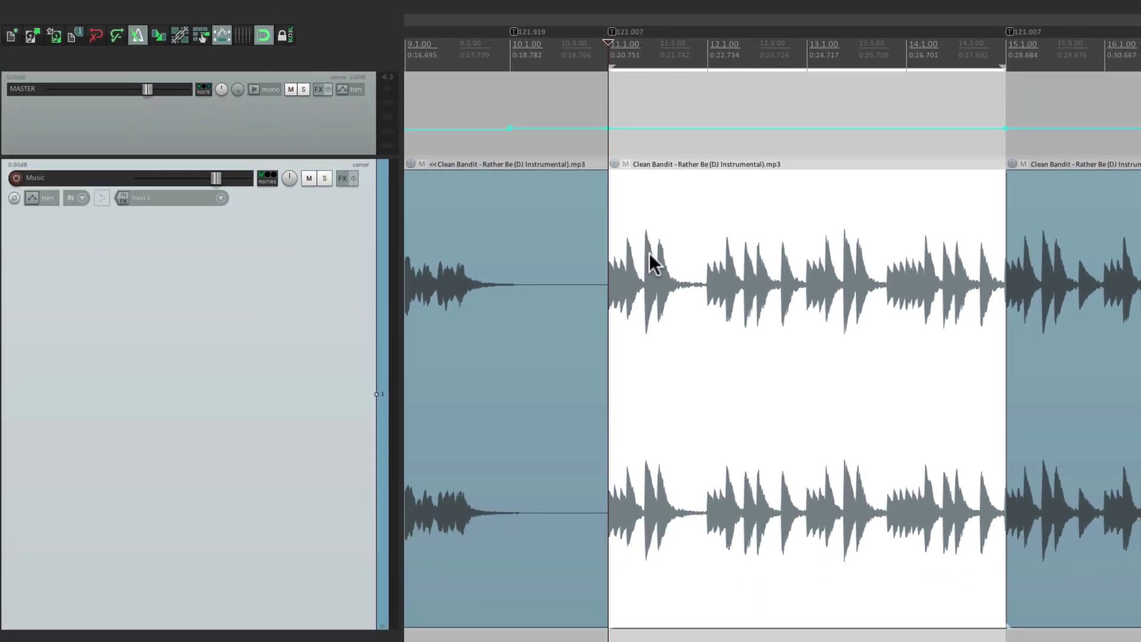
# - Glue the three Music items into one continuous item
pyautogui.click(650, 252)
pyautogui.doubleClick(308, 294)
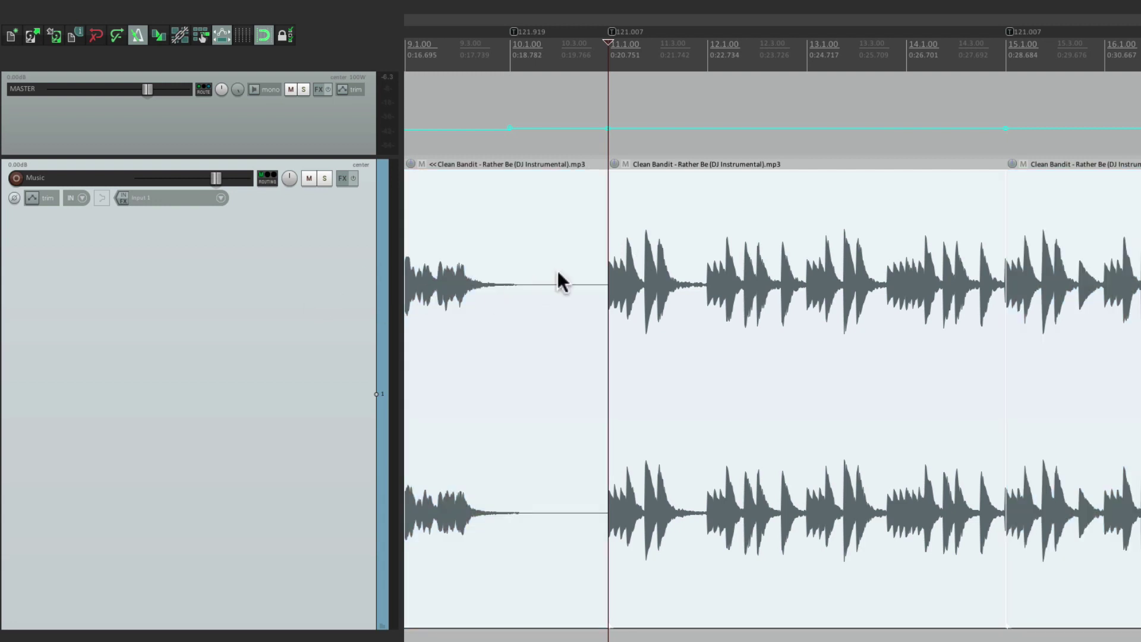
pyautogui.hotkey('ctrl', 'g')
pyautogui.hscroll(-5, 748, 332)
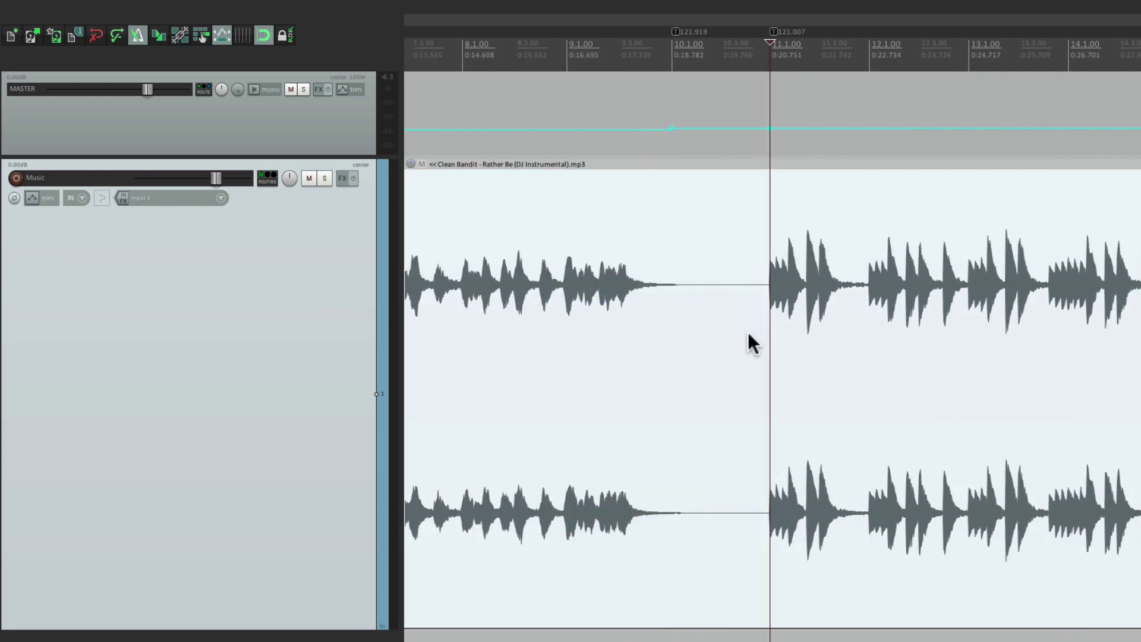
pyautogui.click(563, 132)
# - Play back the song across the glued item to check the new tempo markers
pyautogui.press('space')
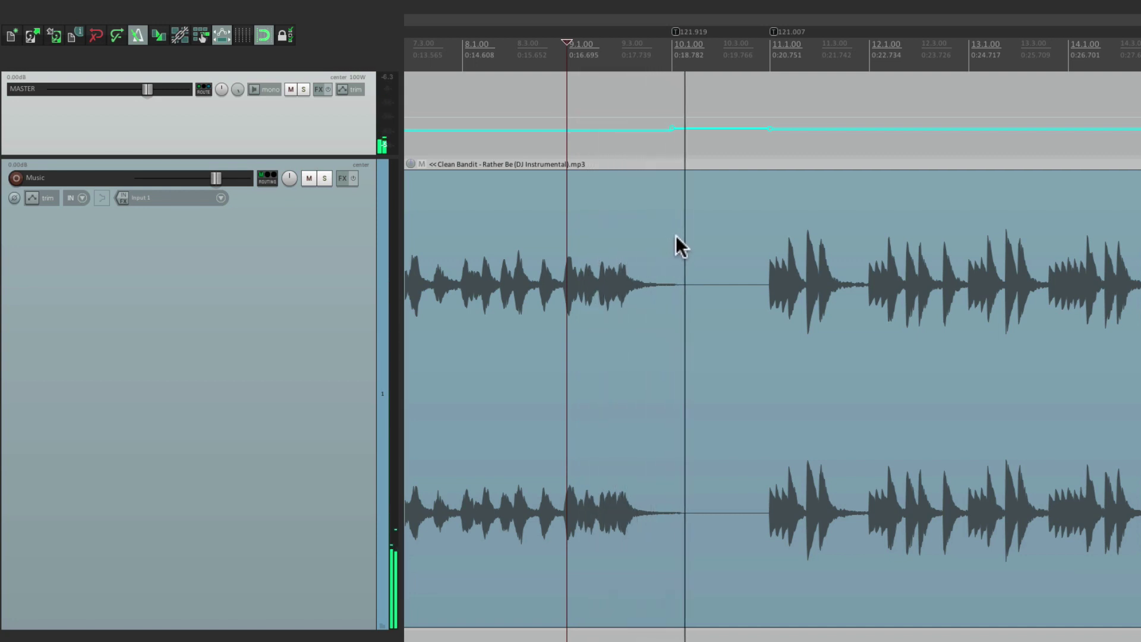
pyautogui.hscroll(2, 685, 236)
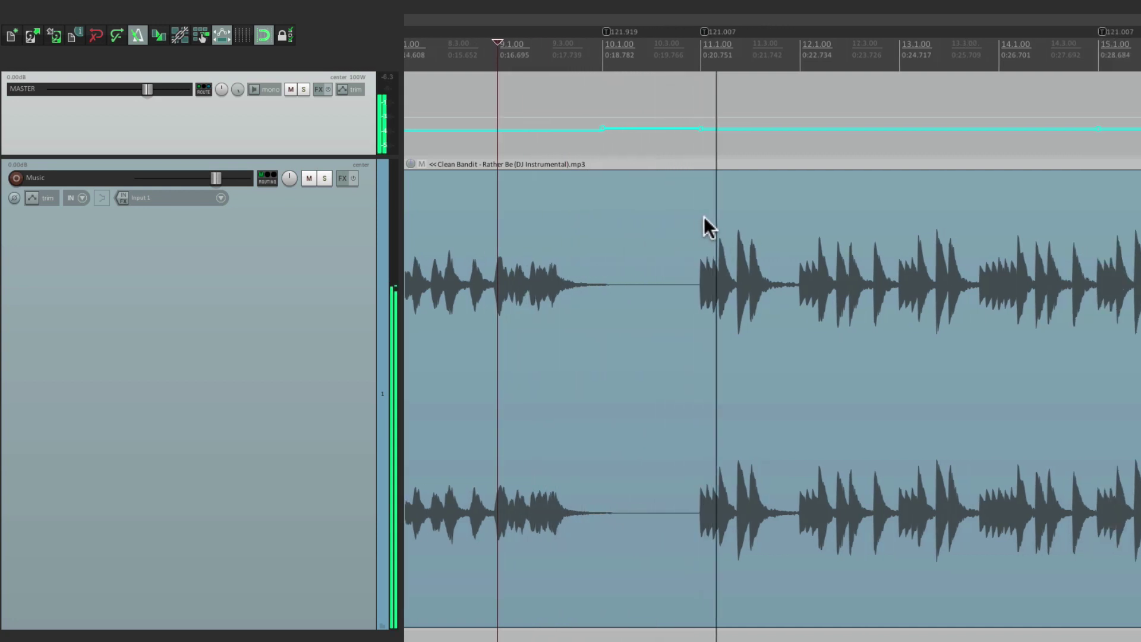
pyautogui.hscroll(2, 716, 220)
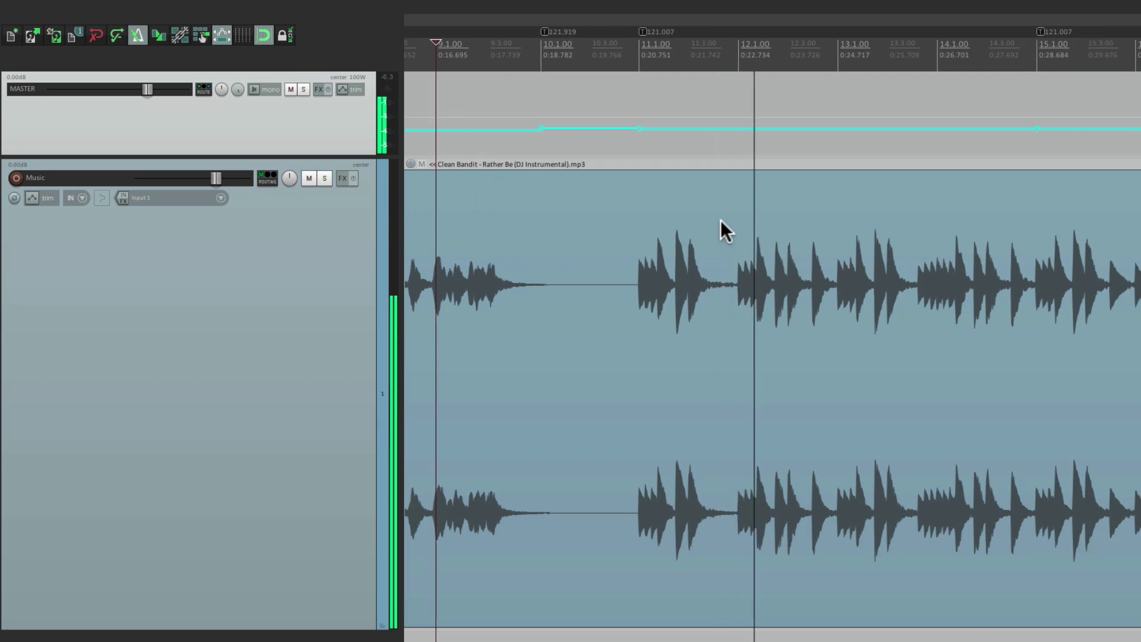
pyautogui.hscroll(4, 698, 224)
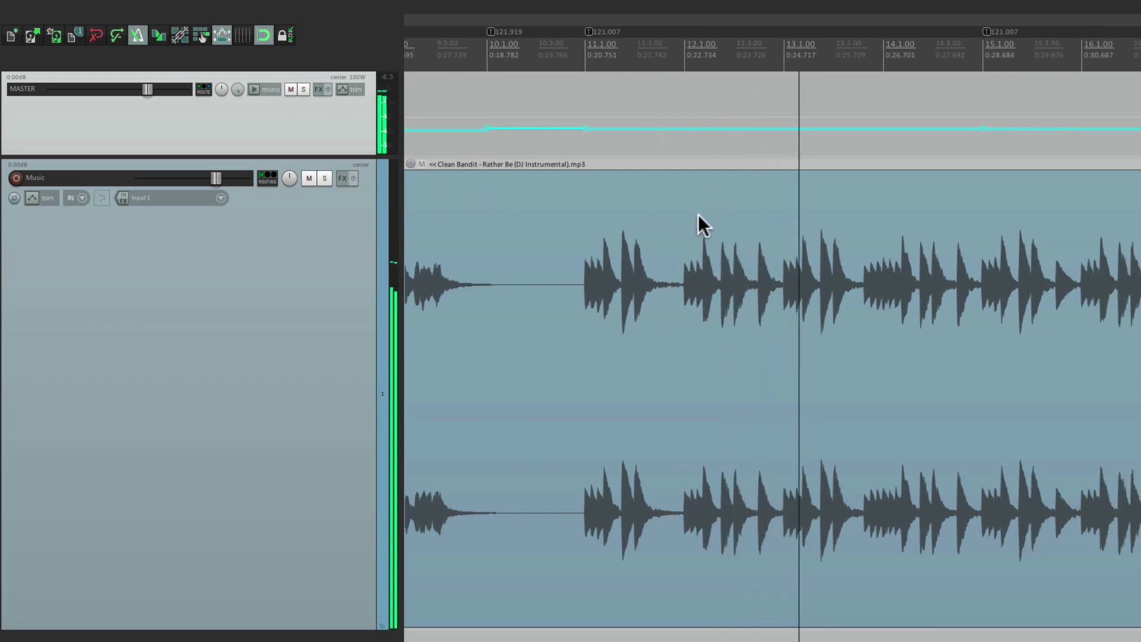
pyautogui.hscroll(2, 683, 217)
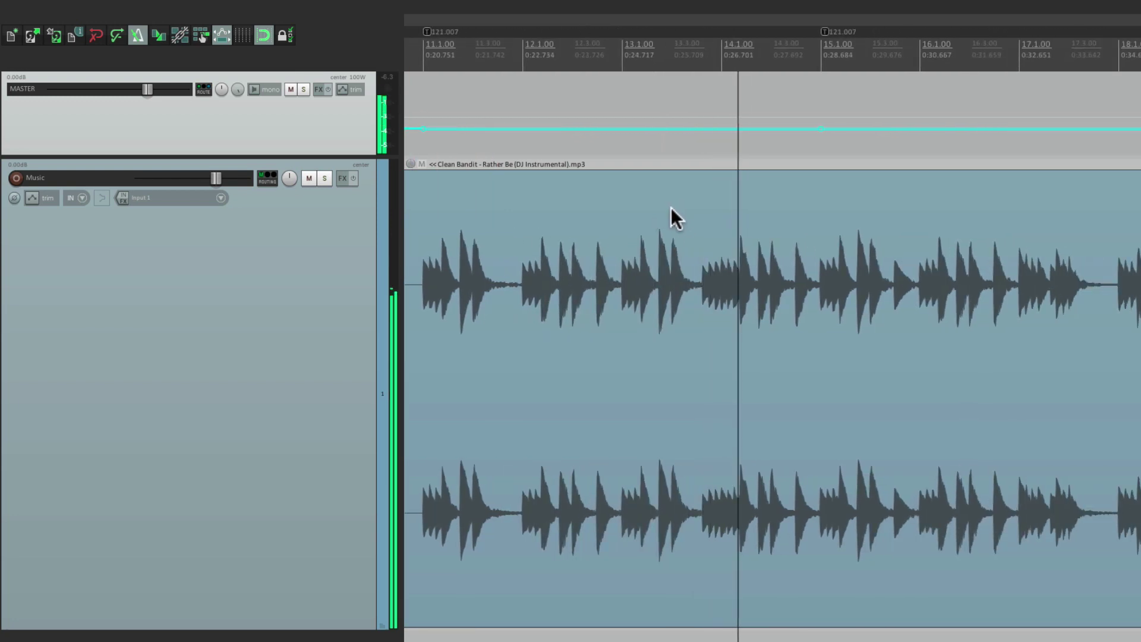
pyautogui.hscroll(2, 672, 208)
pyautogui.hscroll(4, 667, 211)
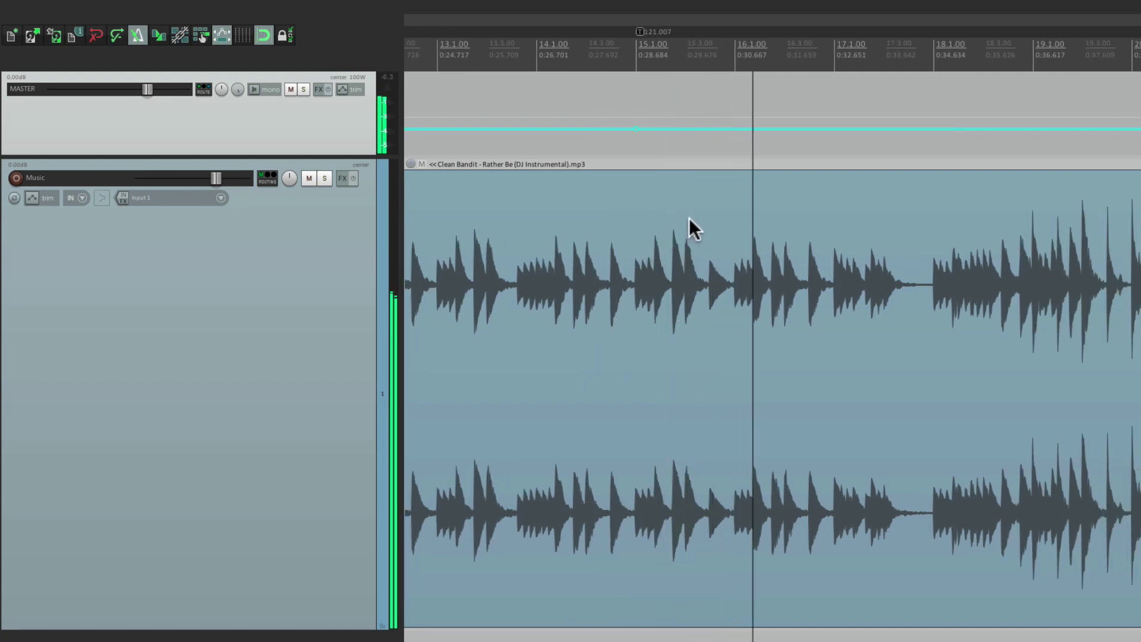
pyautogui.hscroll(4, 716, 211)
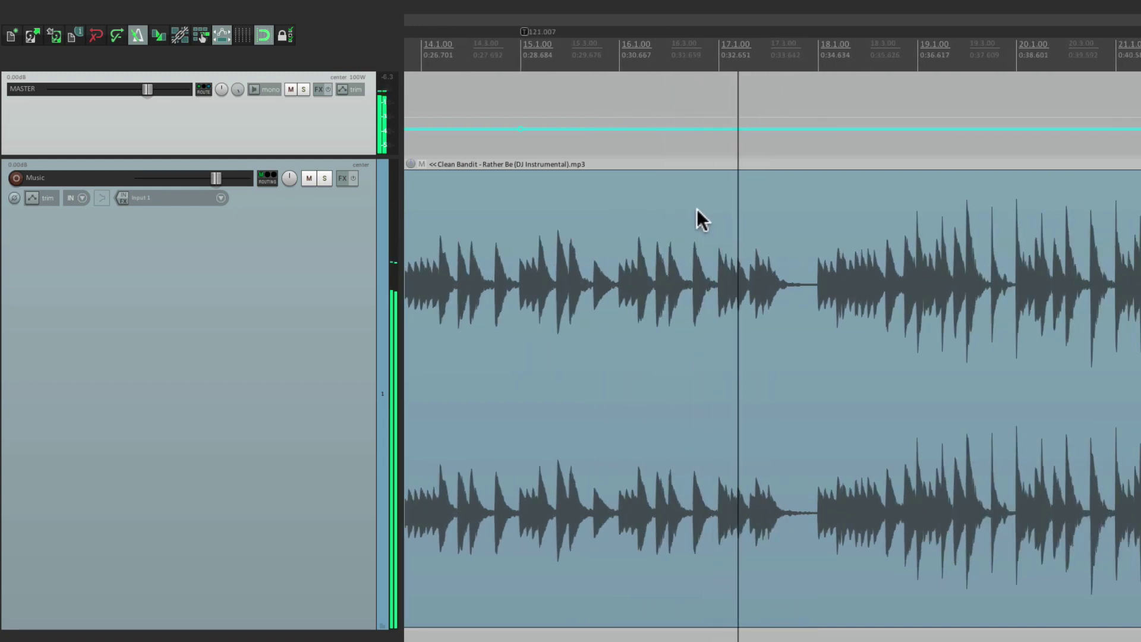
pyautogui.hscroll(5, 684, 211)
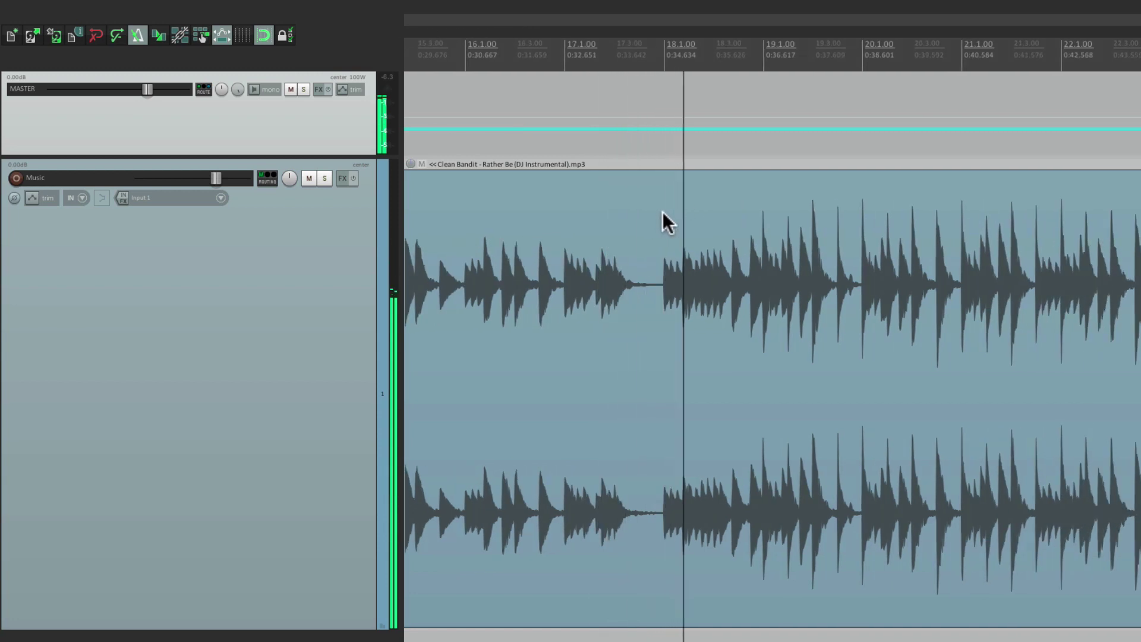
pyautogui.hscroll(2, 695, 209)
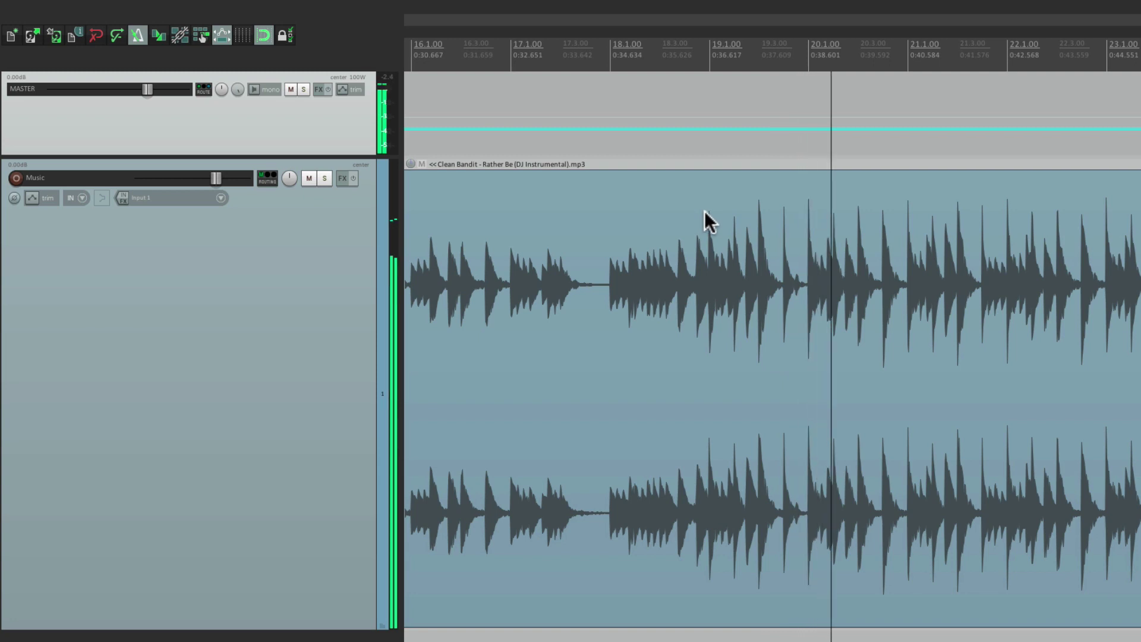
pyautogui.press('space')
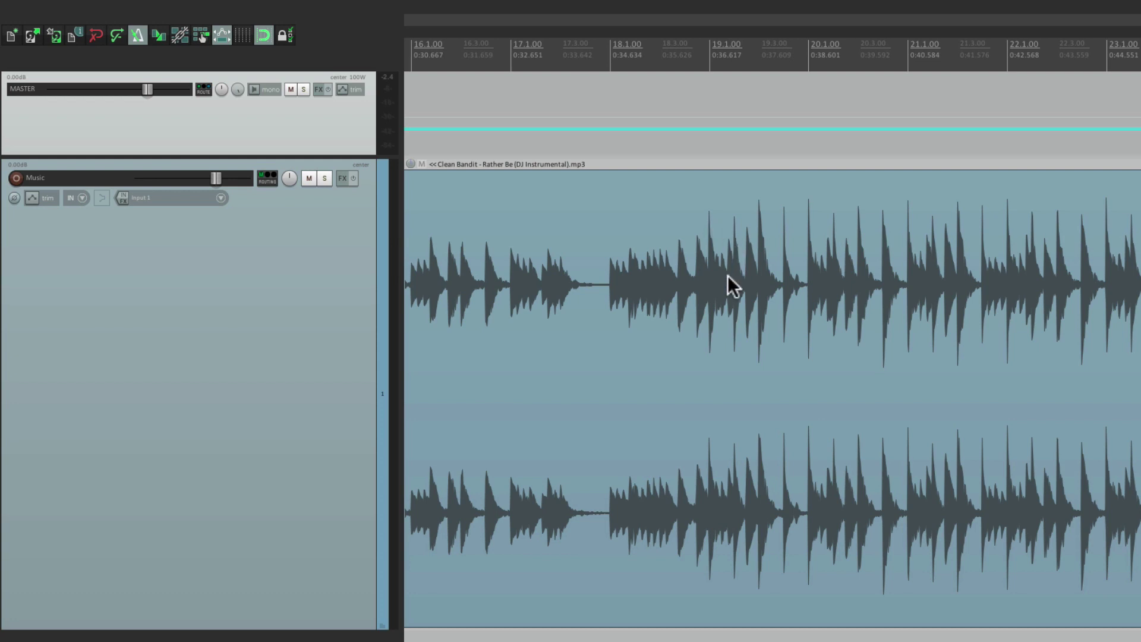
pyautogui.hscroll(-5, 729, 279)
pyautogui.hscroll(-8, 728, 280)
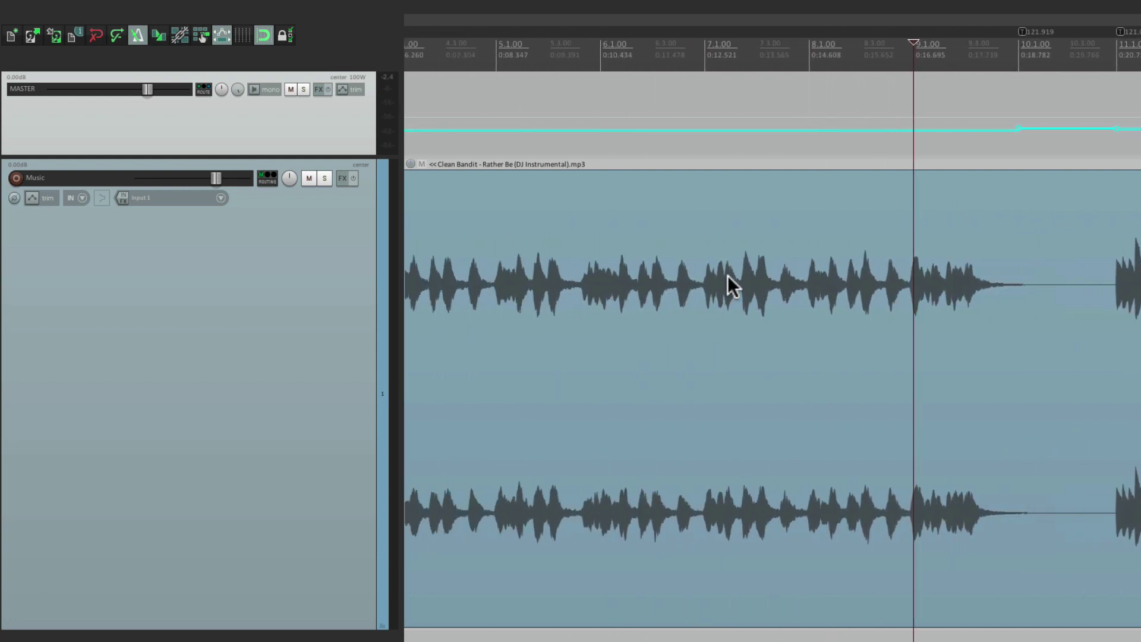
pyautogui.scroll(-2, 718, 277)
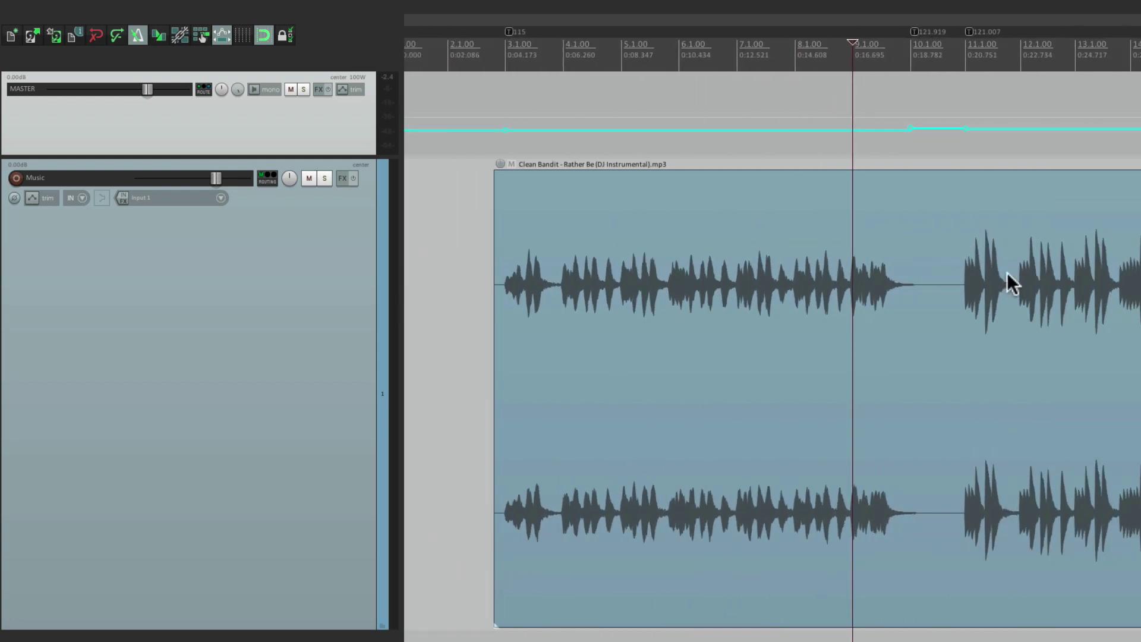
pyautogui.scroll(3, 1007, 273)
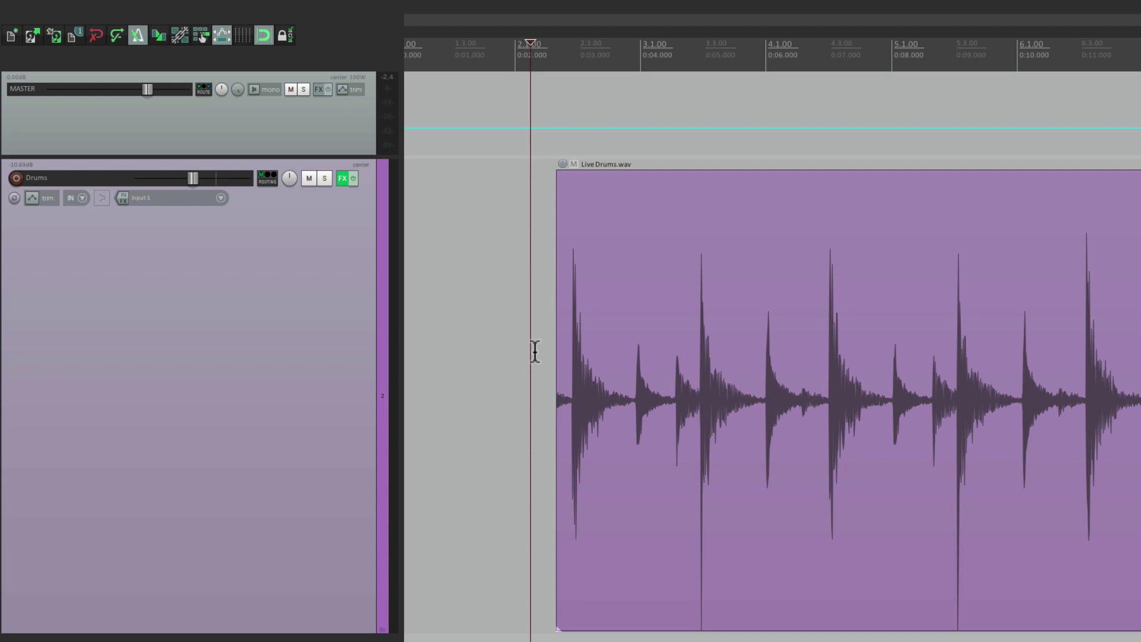
# - Turn off the metronome and play the Live Drums recording
pyautogui.click(136, 35)
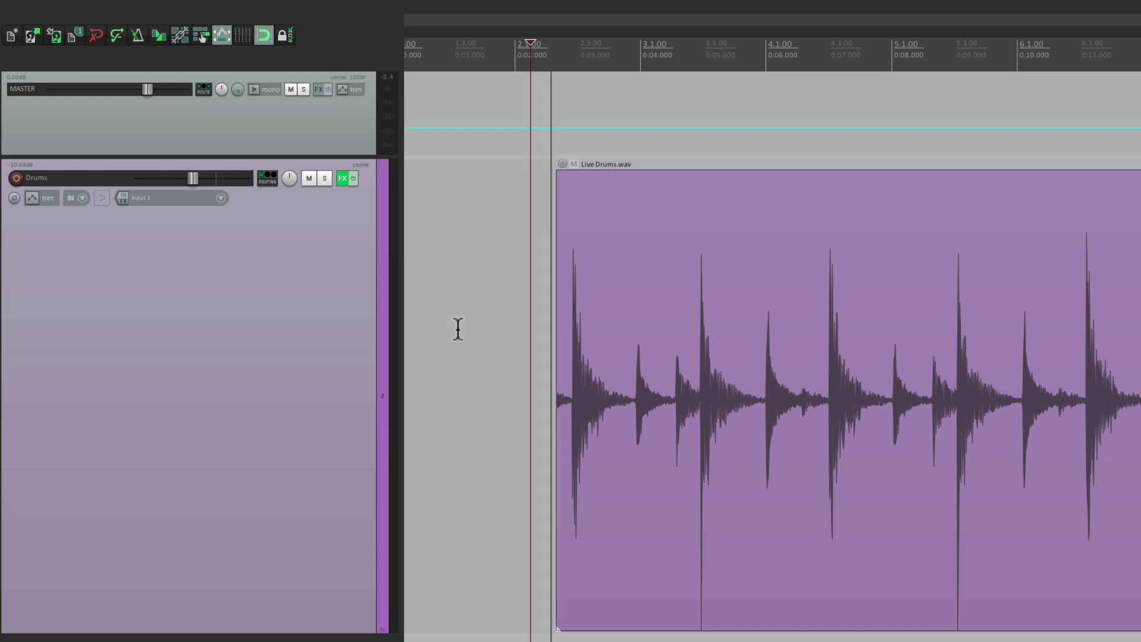
pyautogui.scroll(2, 459, 327)
pyautogui.press('space')
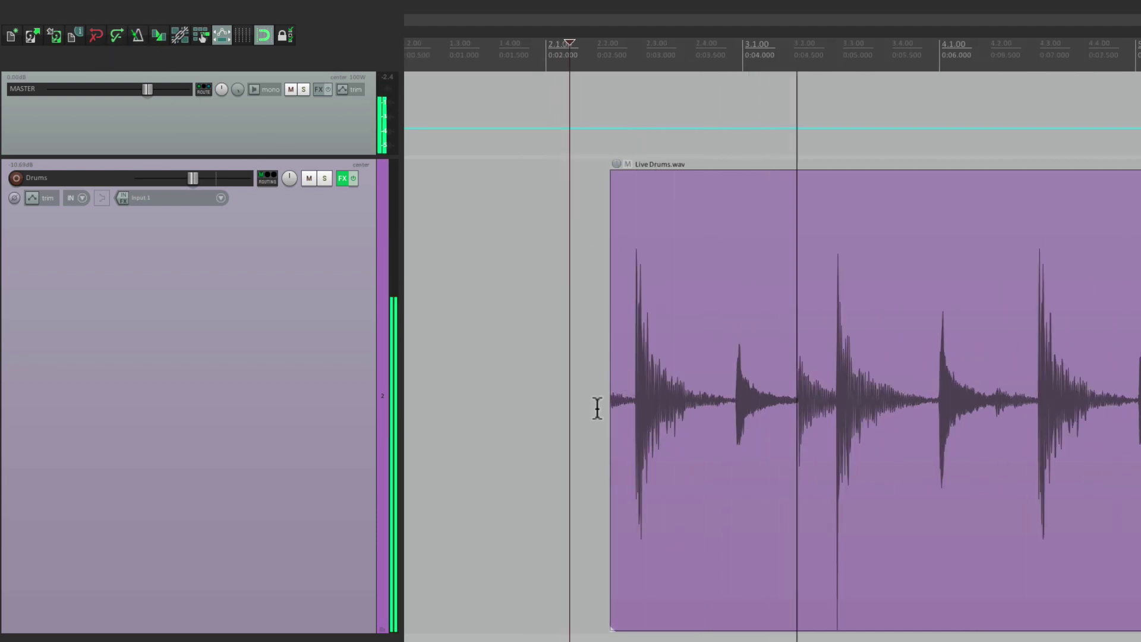
pyautogui.scroll(-2, 598, 404)
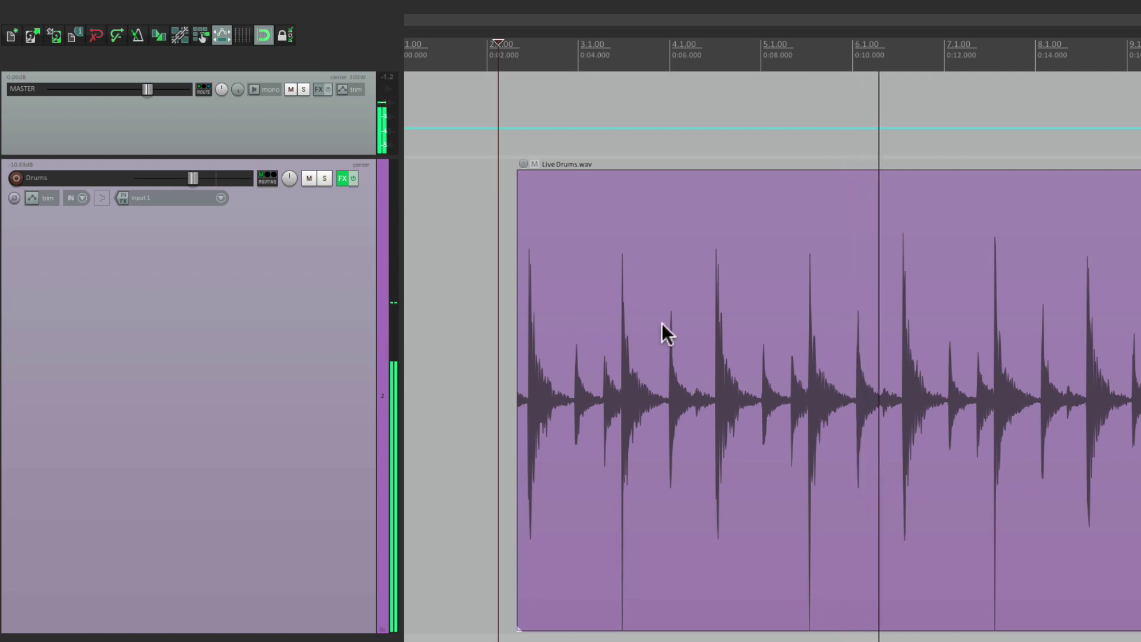
pyautogui.press('space')
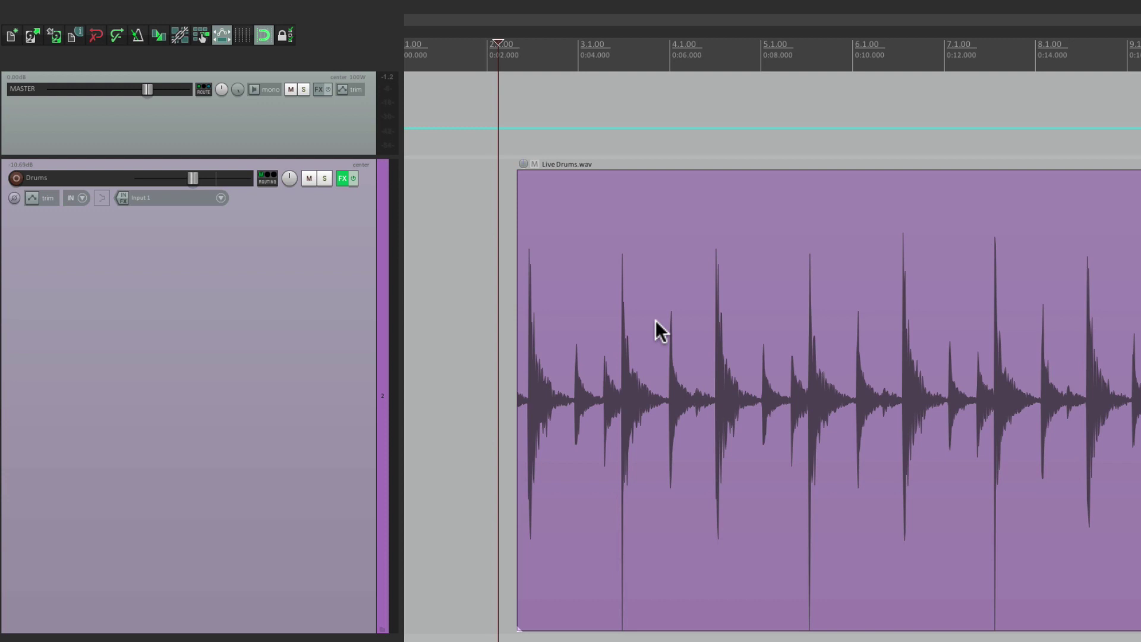
# - Move the Live Drums item so its first drum hit lands on bar 3 (item start 0:03.740)
pyautogui.scroll(5, 524, 333)
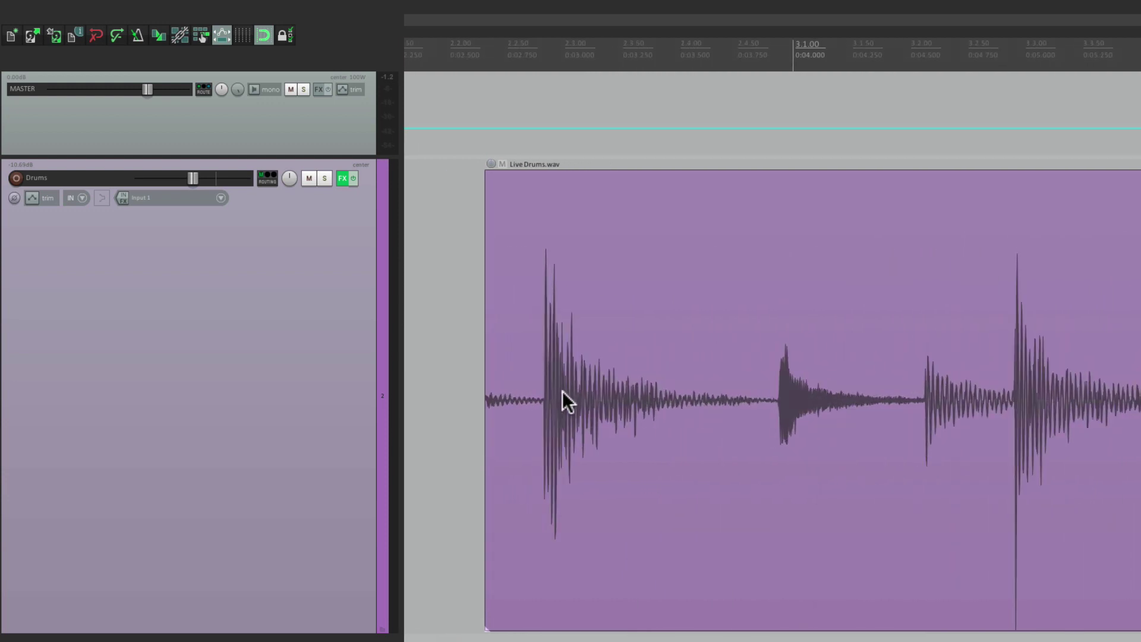
pyautogui.moveTo(552, 358); pyautogui.dragTo(666, 446)
pyautogui.scroll(6, 818, 409)
pyautogui.scroll(3, 606, 459)
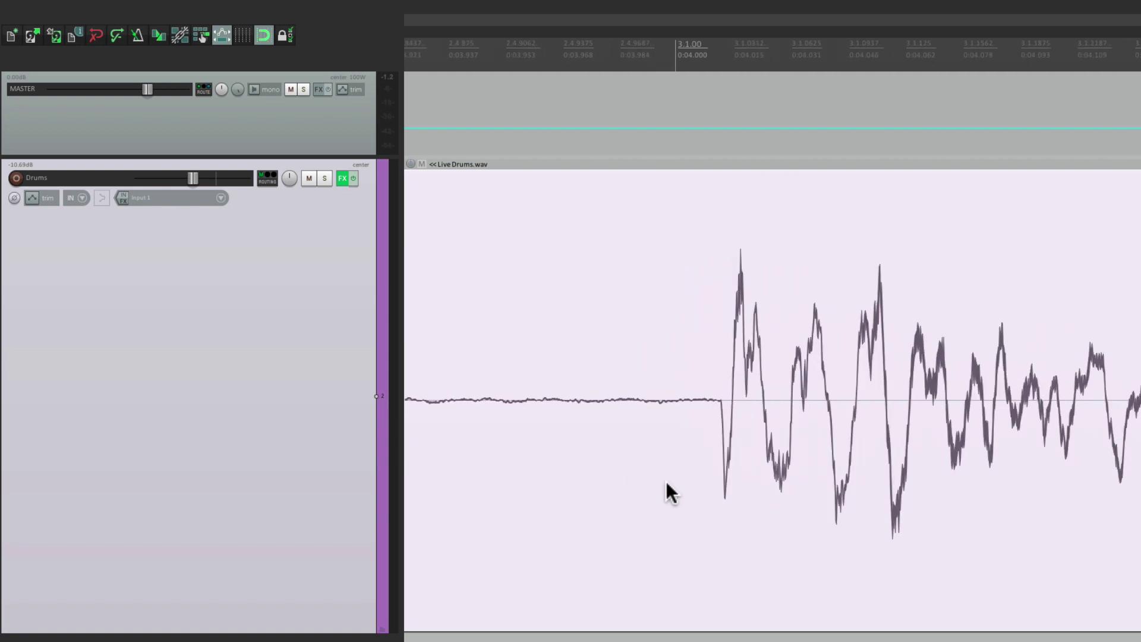
pyautogui.moveTo(718, 406); pyautogui.dragTo(684, 410)
pyautogui.scroll(3, 666, 419)
# - Split the Live Drums item at its first hit and play the drums to check timing
pyautogui.click(684, 384)
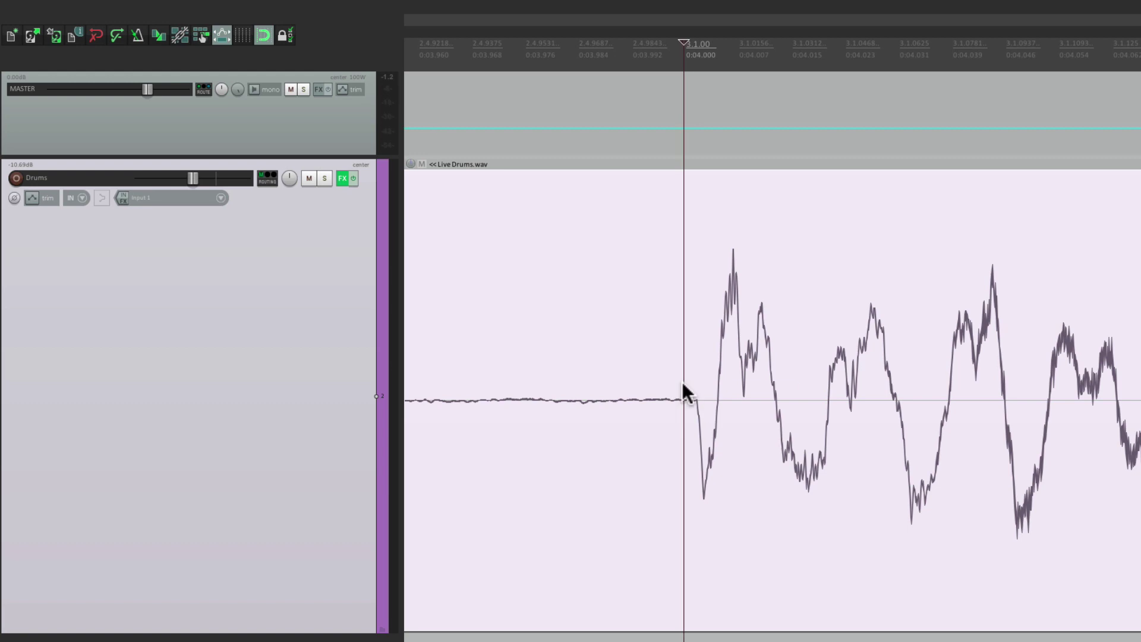
pyautogui.press('s')
pyautogui.scroll(-10, 683, 381)
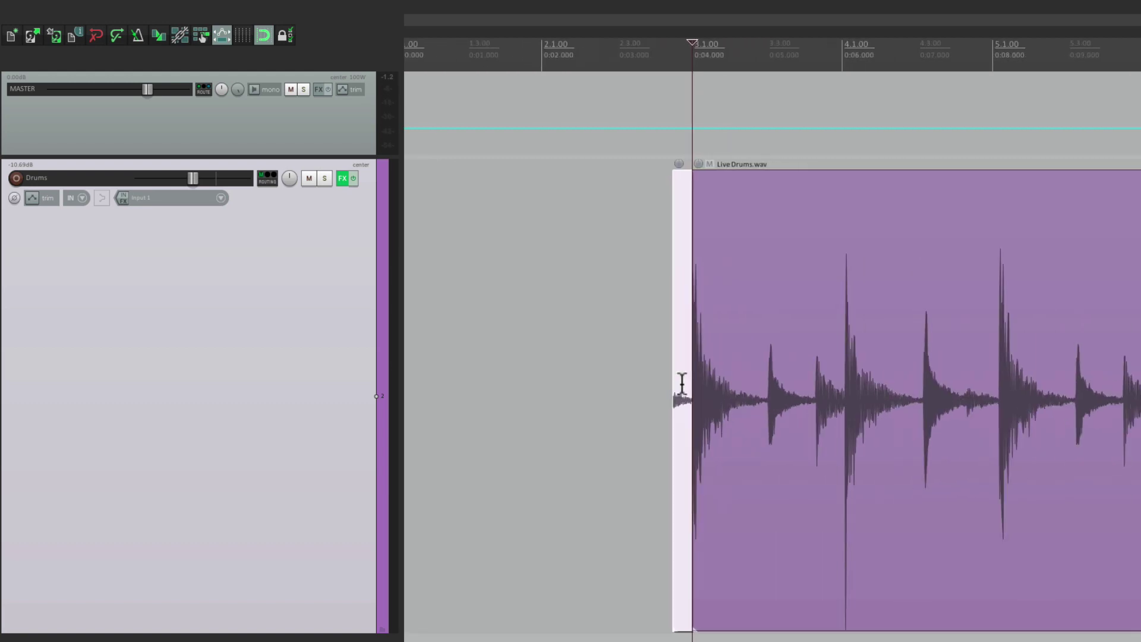
pyautogui.hscroll(-2, 680, 380)
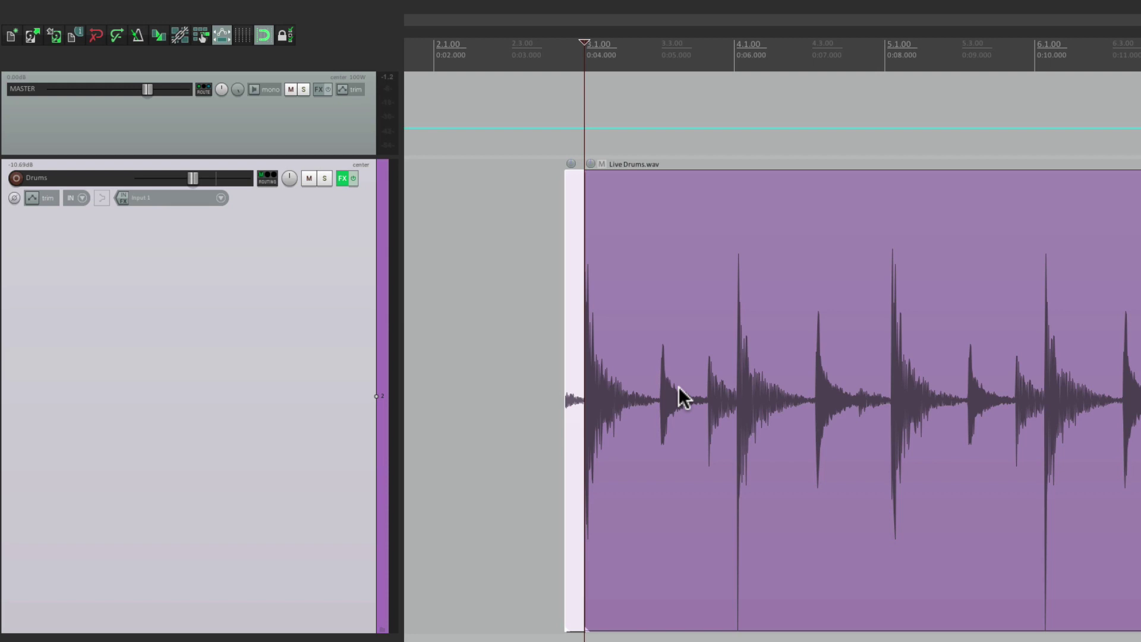
pyautogui.click(543, 351)
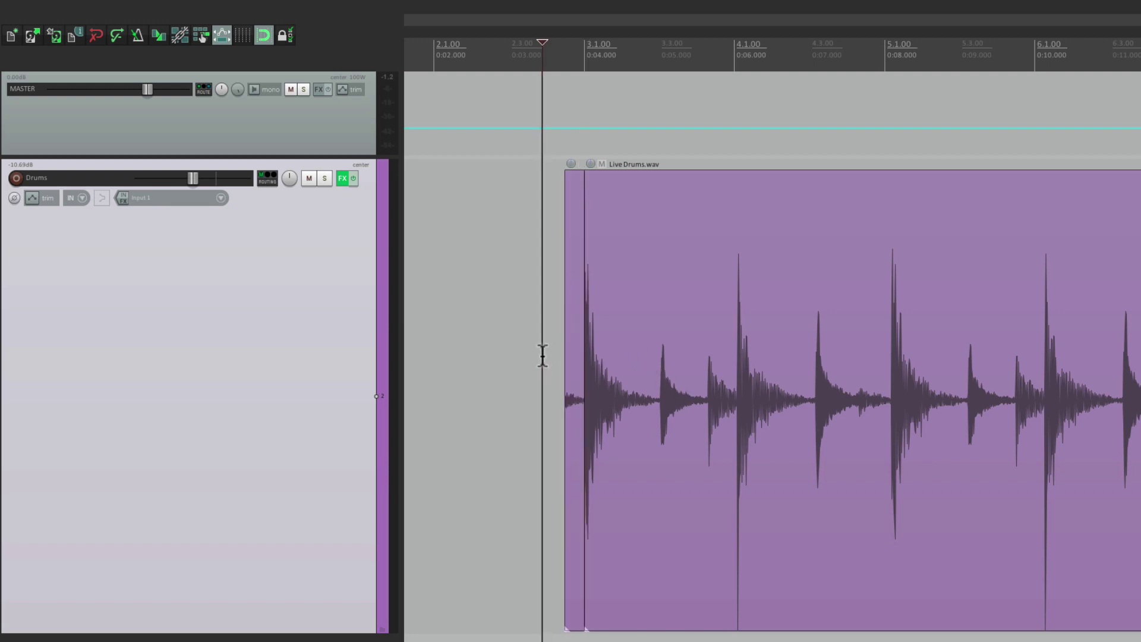
pyautogui.press('space')
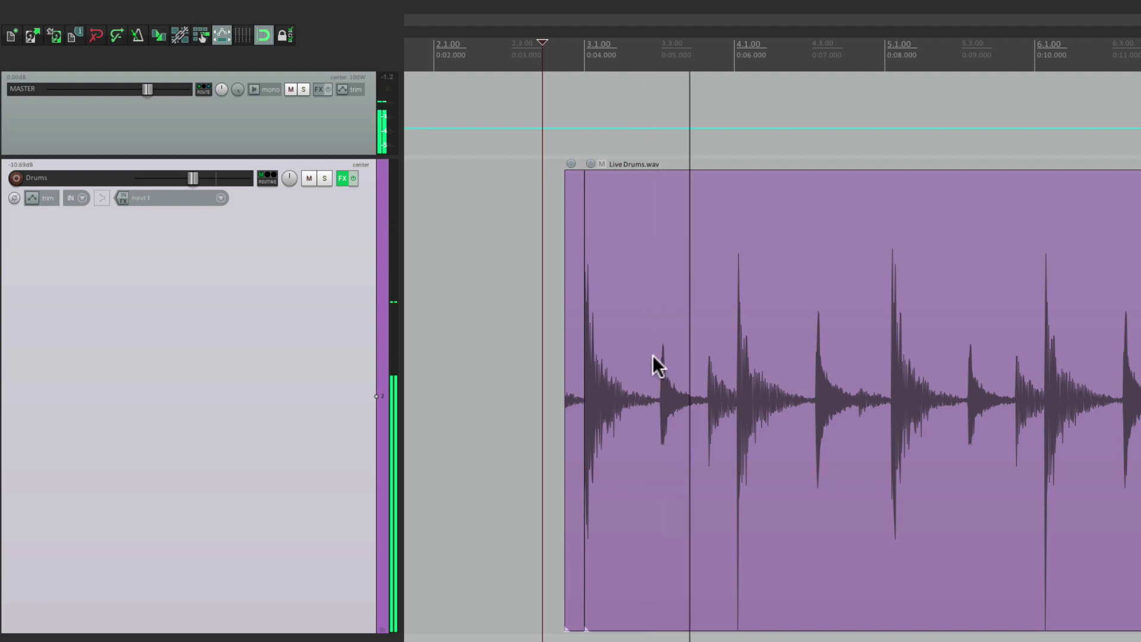
pyautogui.scroll(-2, 654, 362)
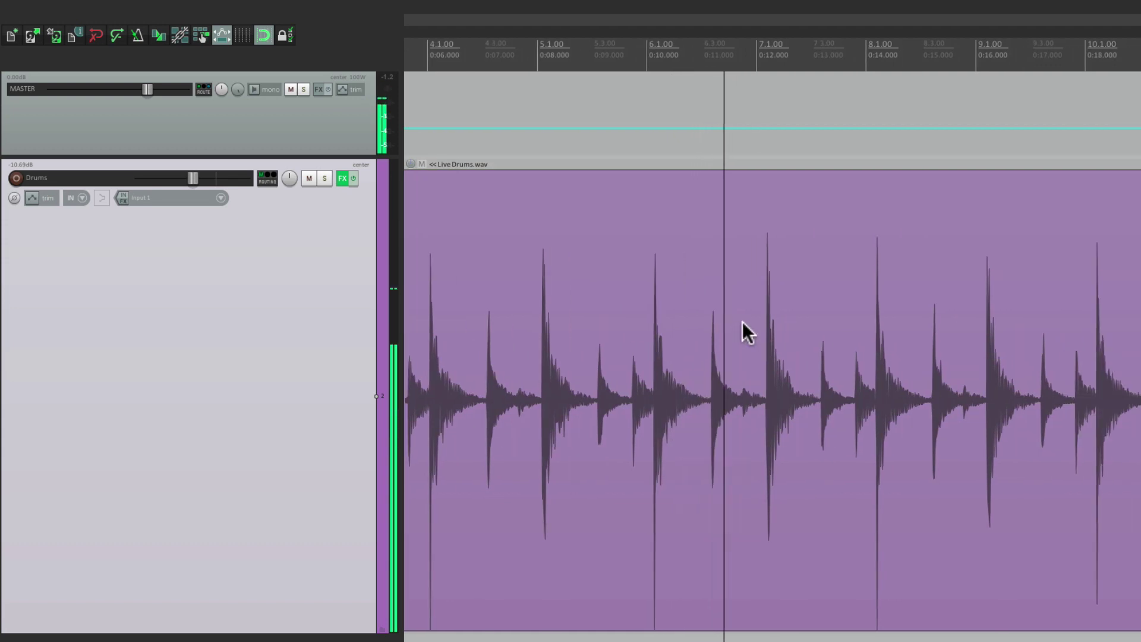
pyautogui.press('space')
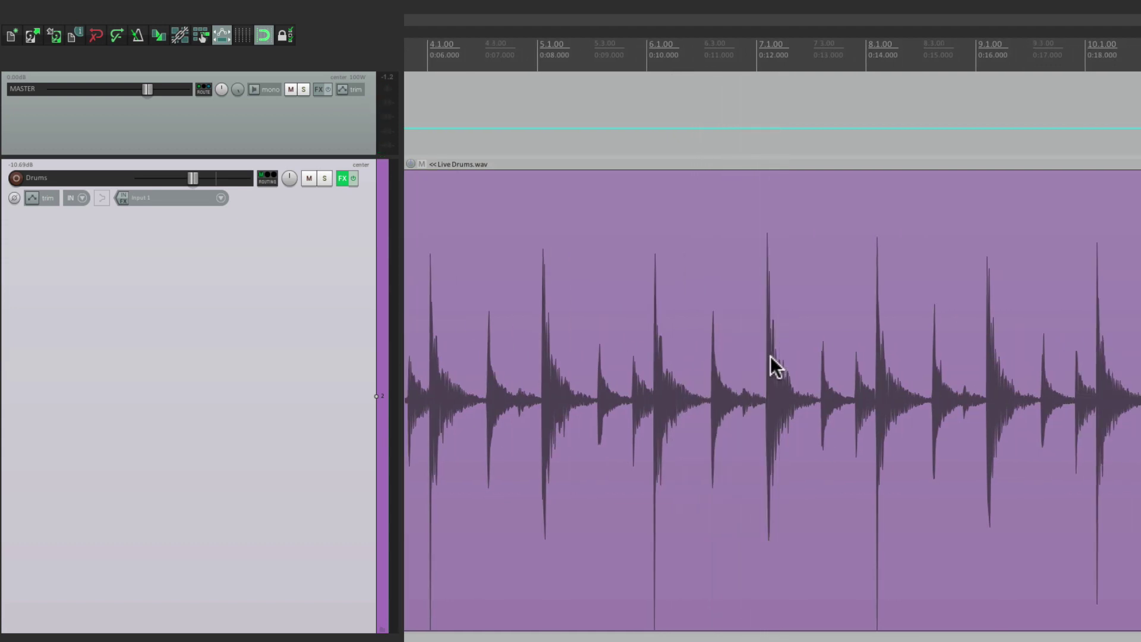
# - Split the drum item at the transient onset just after bar 7 (~0:12.19)
pyautogui.moveTo(753, 323); pyautogui.dragTo(808, 380)
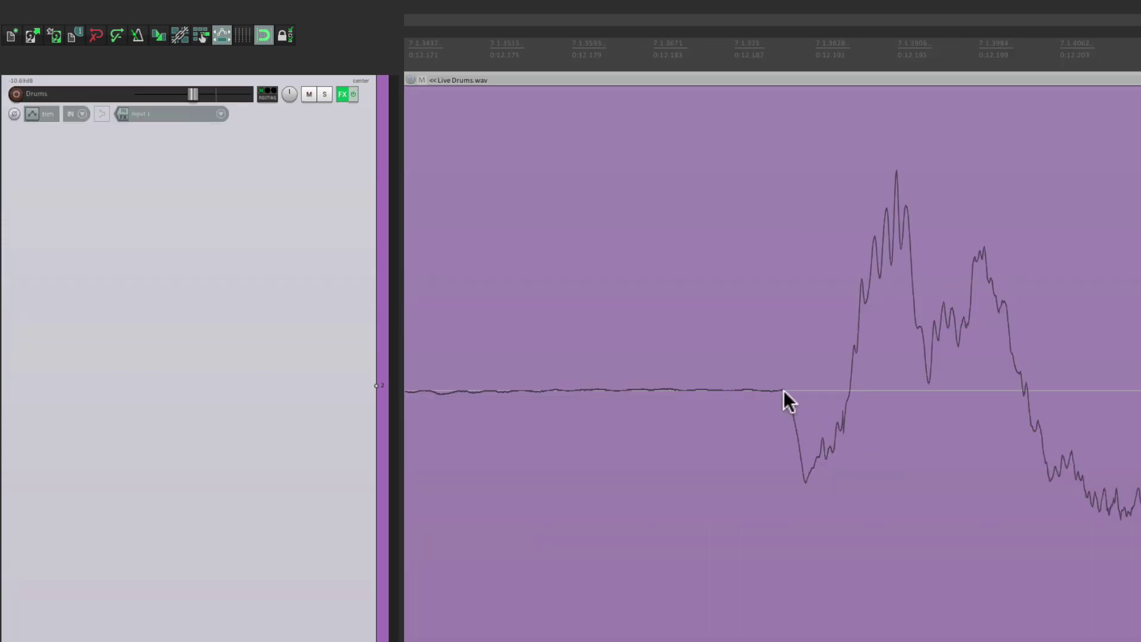
pyautogui.click(781, 365)
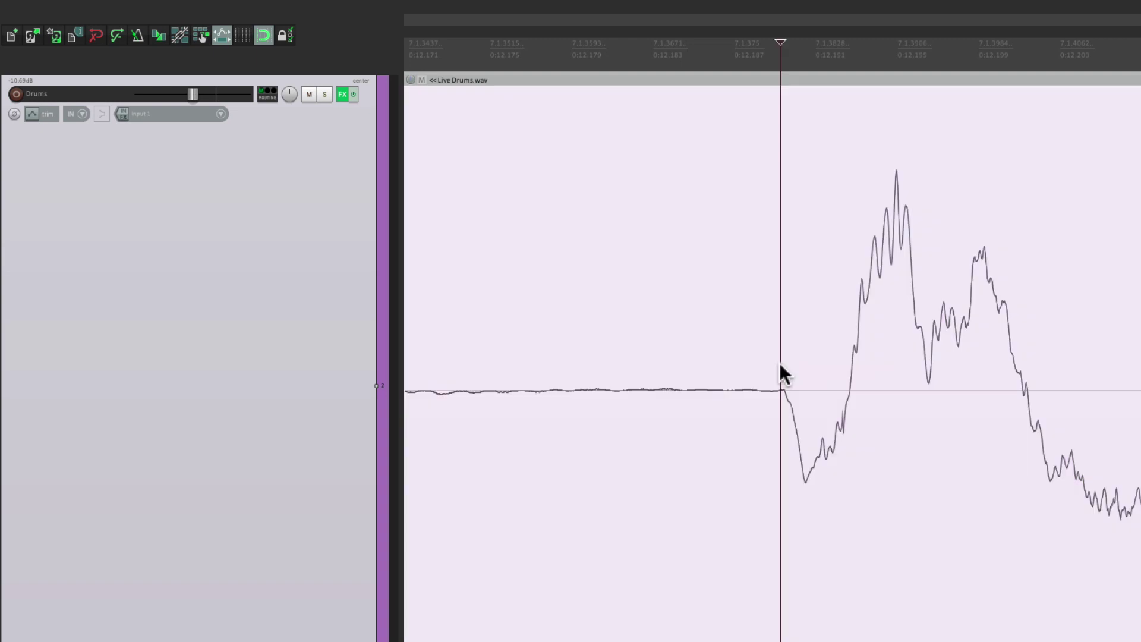
pyautogui.press('s')
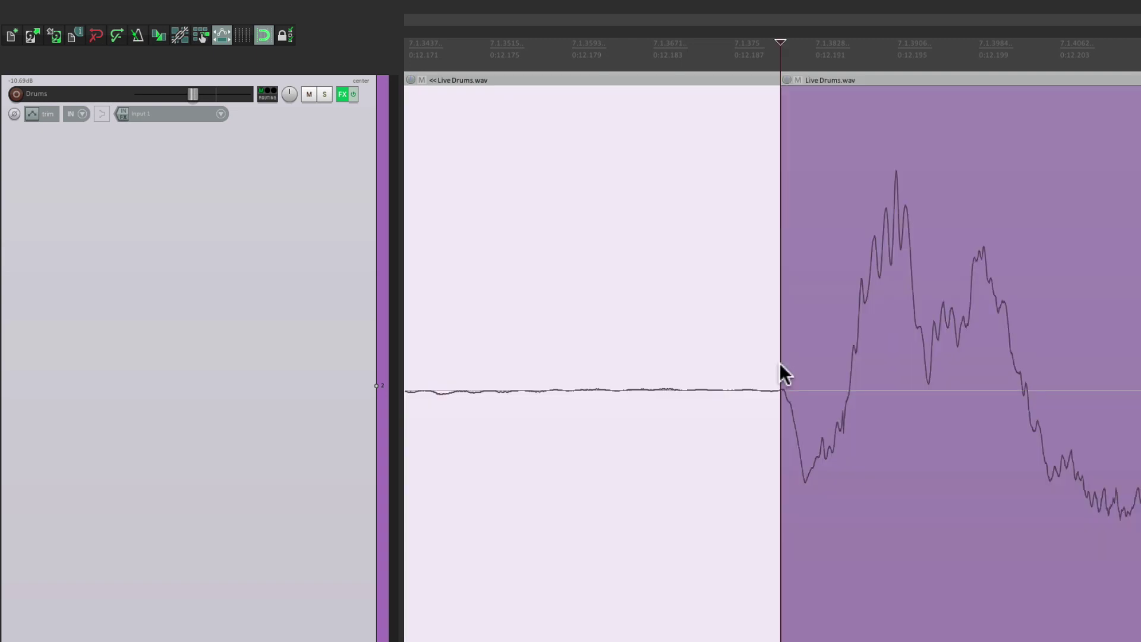
pyautogui.press('`')
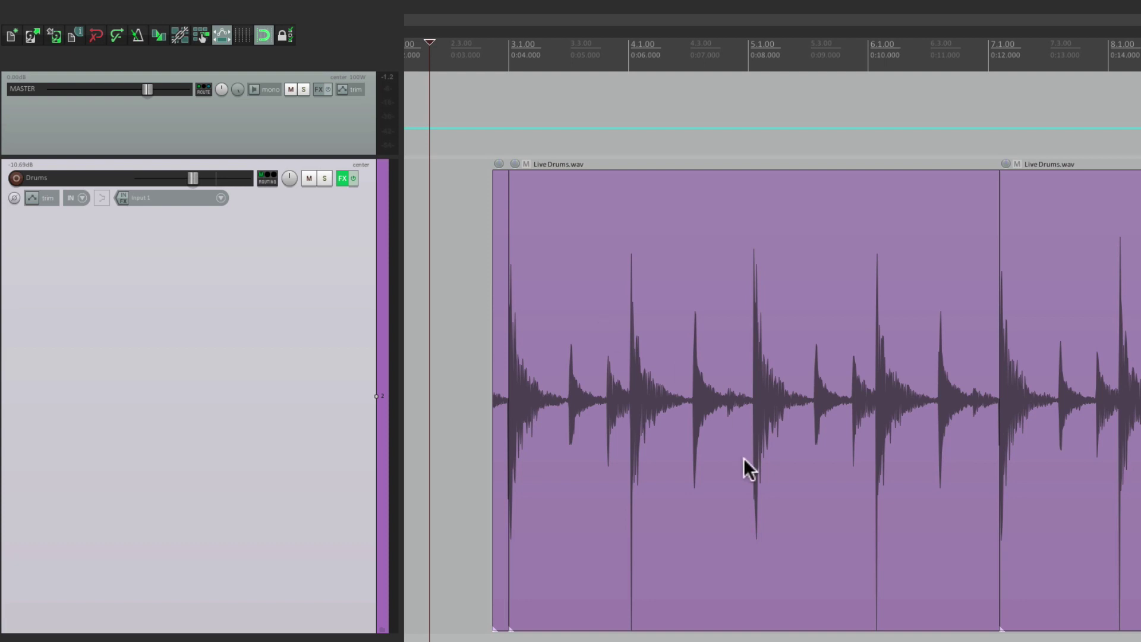
# - Create a four-bar 4/4 measure from the bars 3–7 drum item, giving 117.219 BPM markers at bars 3 and 7
pyautogui.click(704, 448)
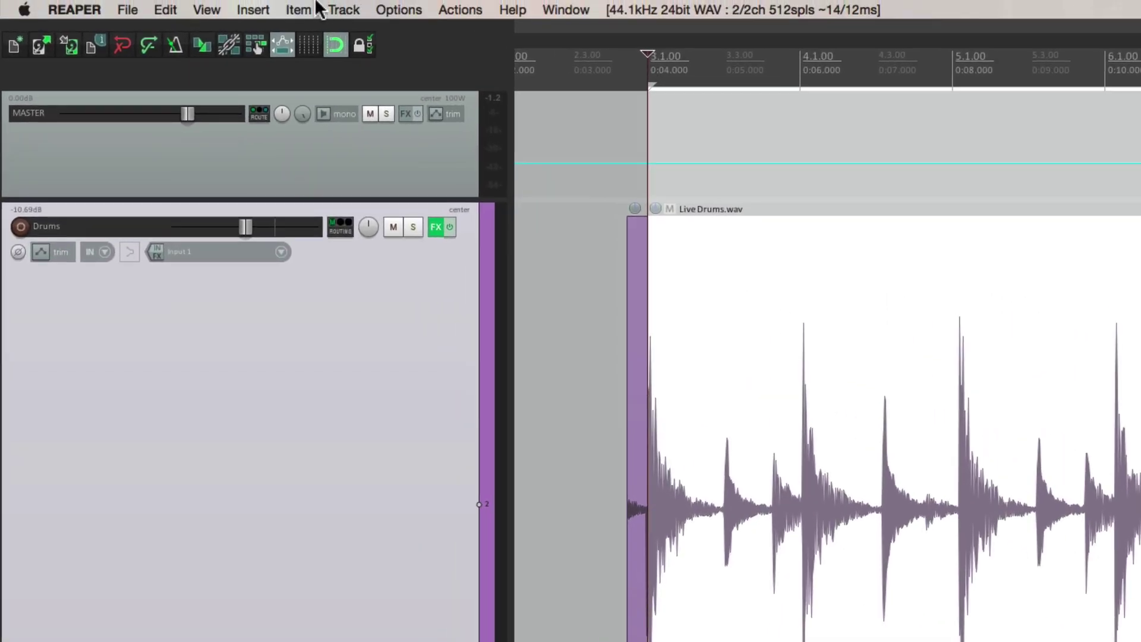
pyautogui.click(247, 10)
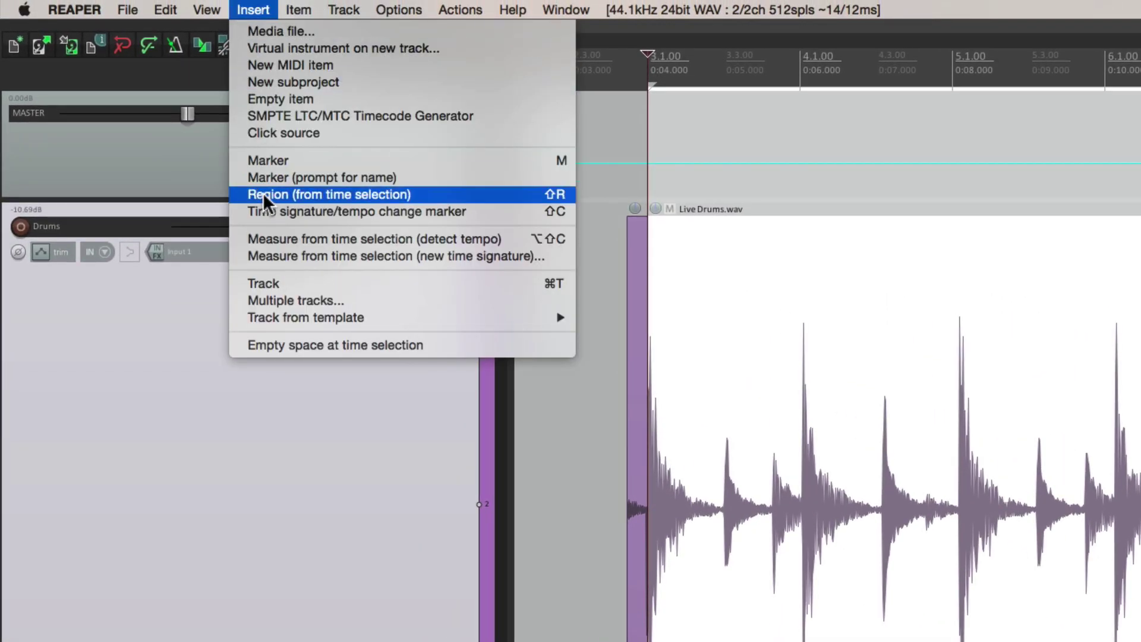
pyautogui.click(246, 261)
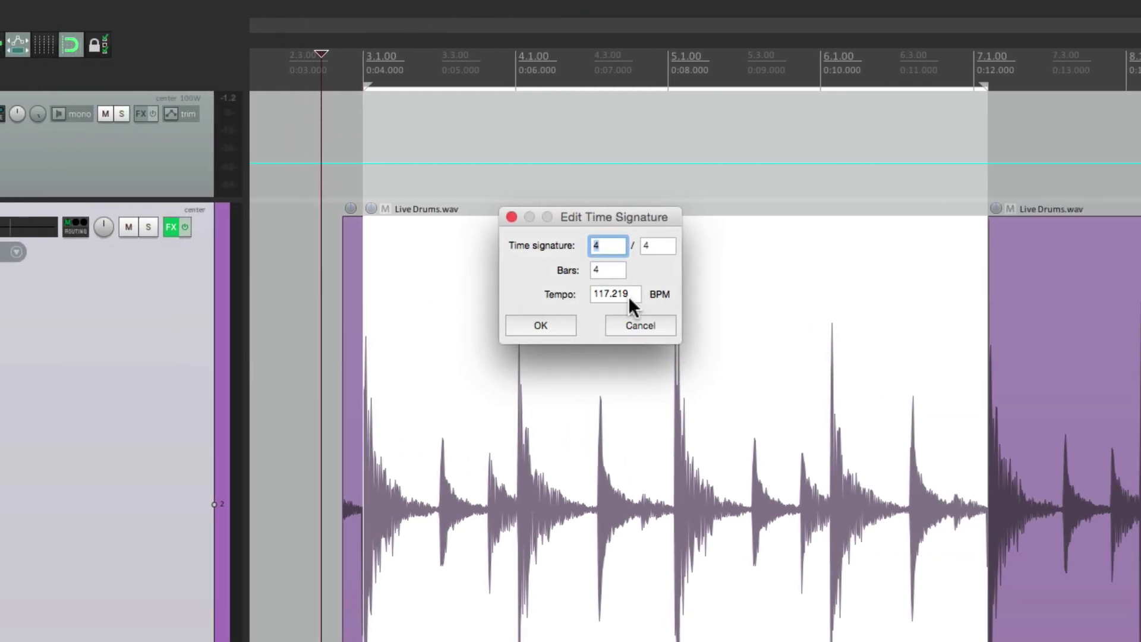
pyautogui.click(555, 321)
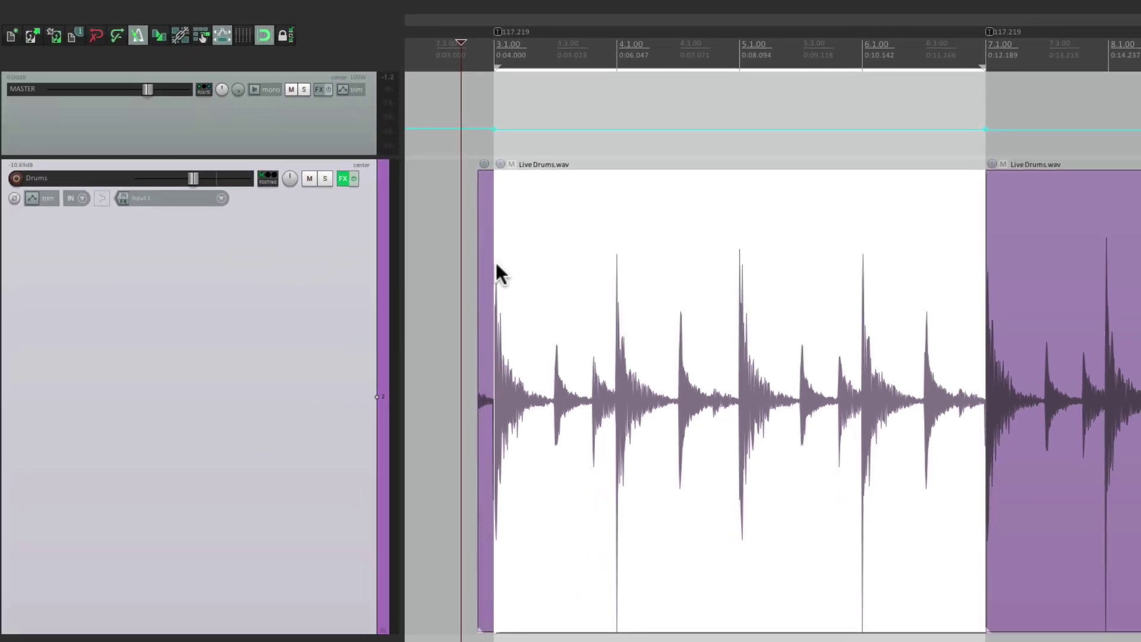
pyautogui.click(496, 263)
pyautogui.press('space')
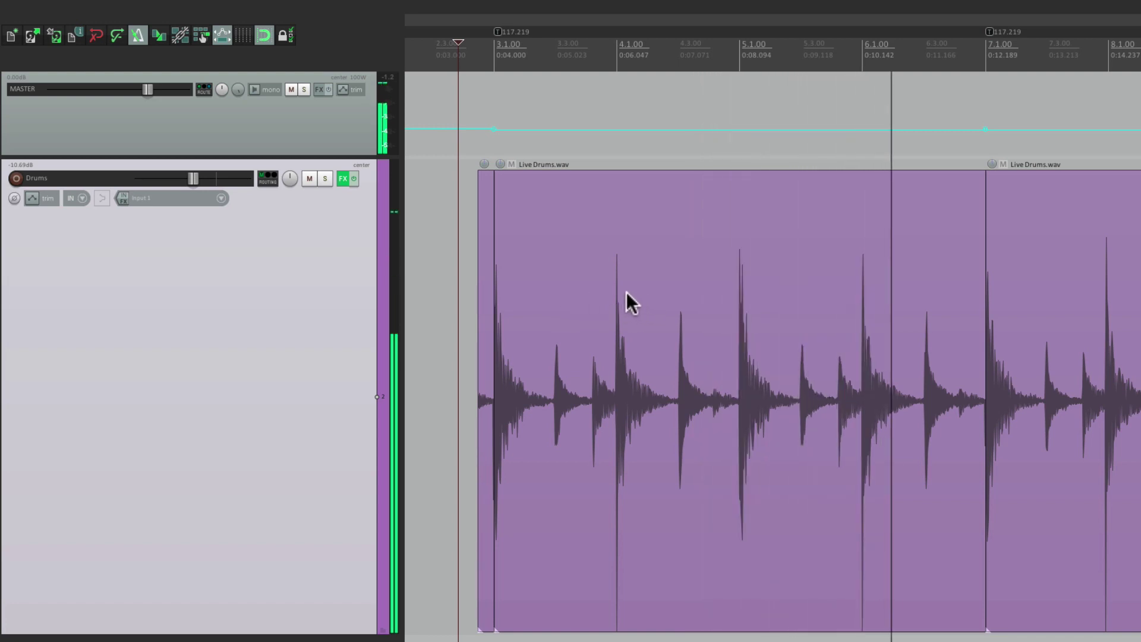
pyautogui.press('space')
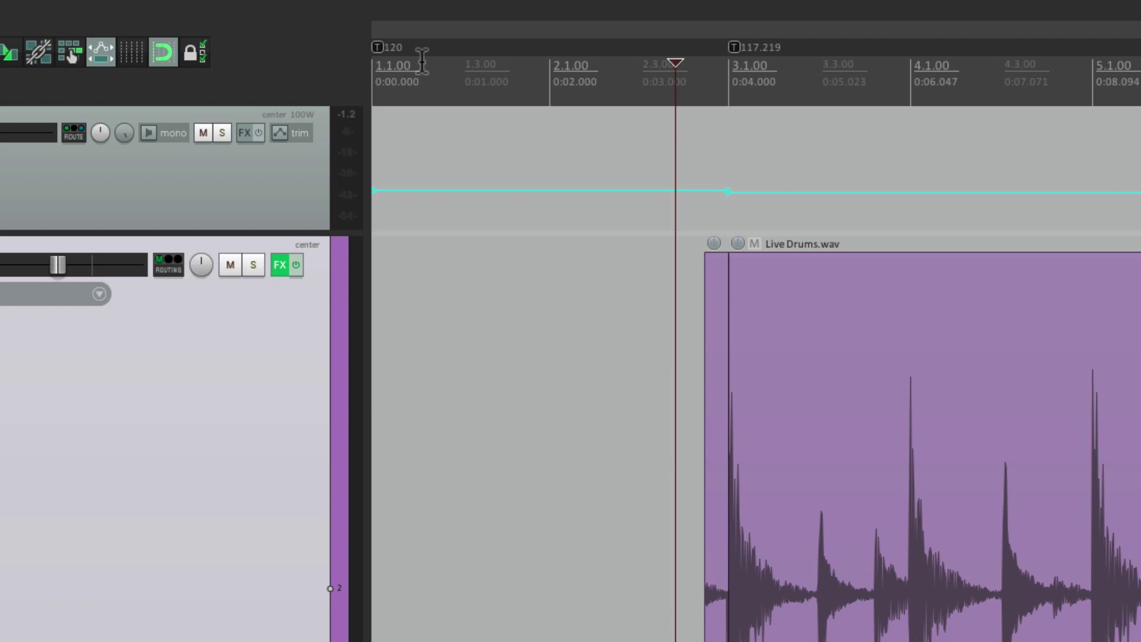
# - Copy 117.219 from the bar 3 tempo marker and apply it to the bar 1 marker in place of 120
pyautogui.hotkey('ctrl', 'a')
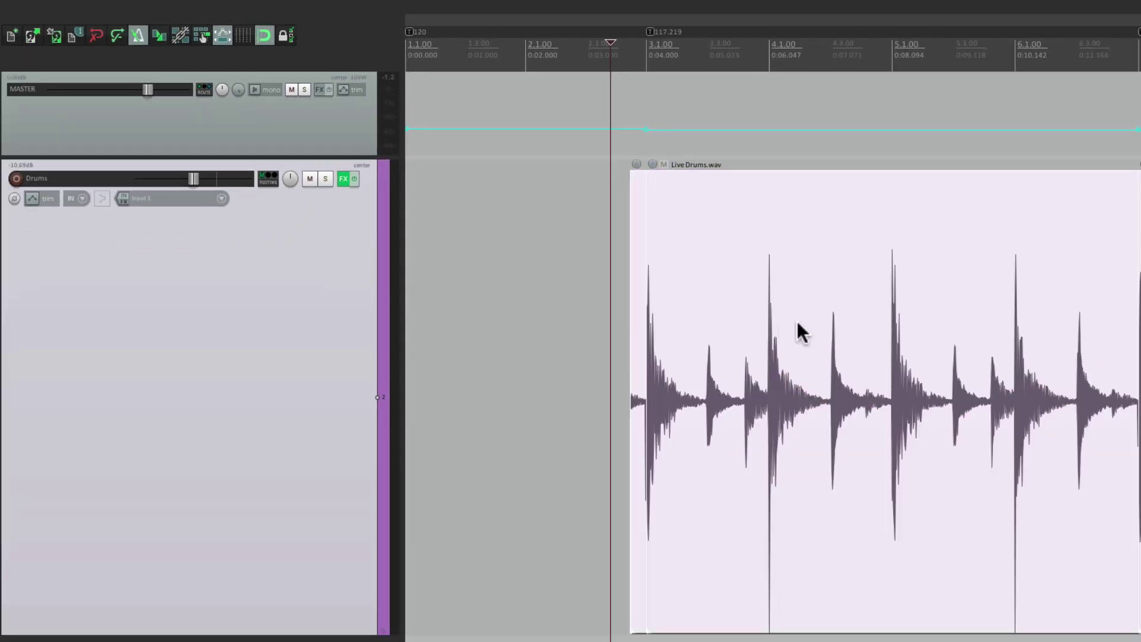
pyautogui.click(596, 232)
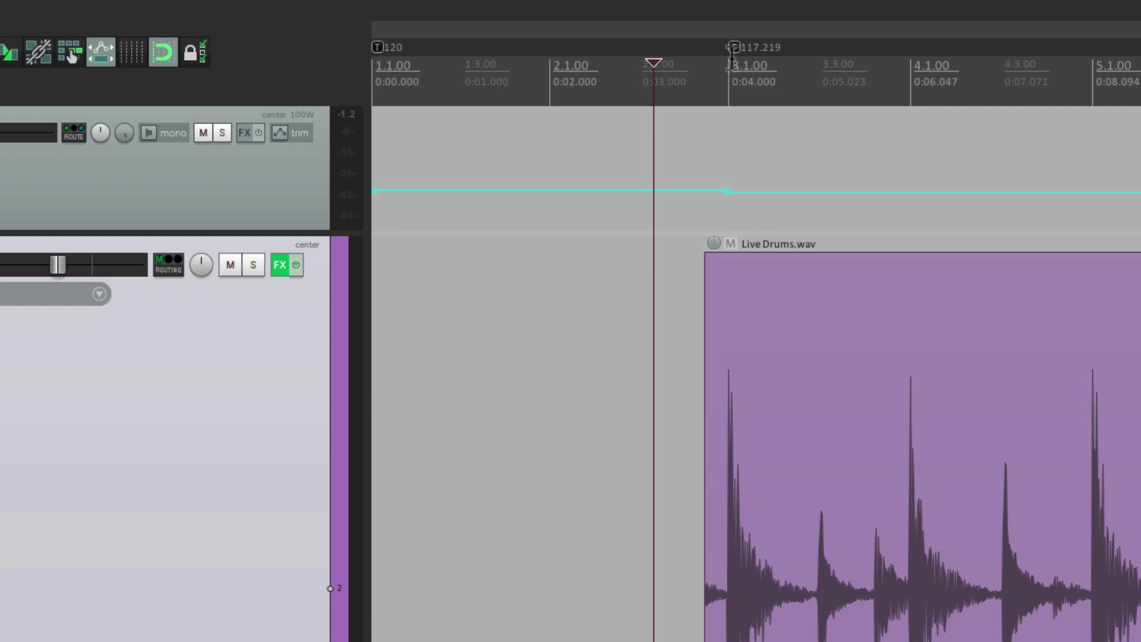
pyautogui.doubleClick(735, 47)
pyautogui.press('super+c')
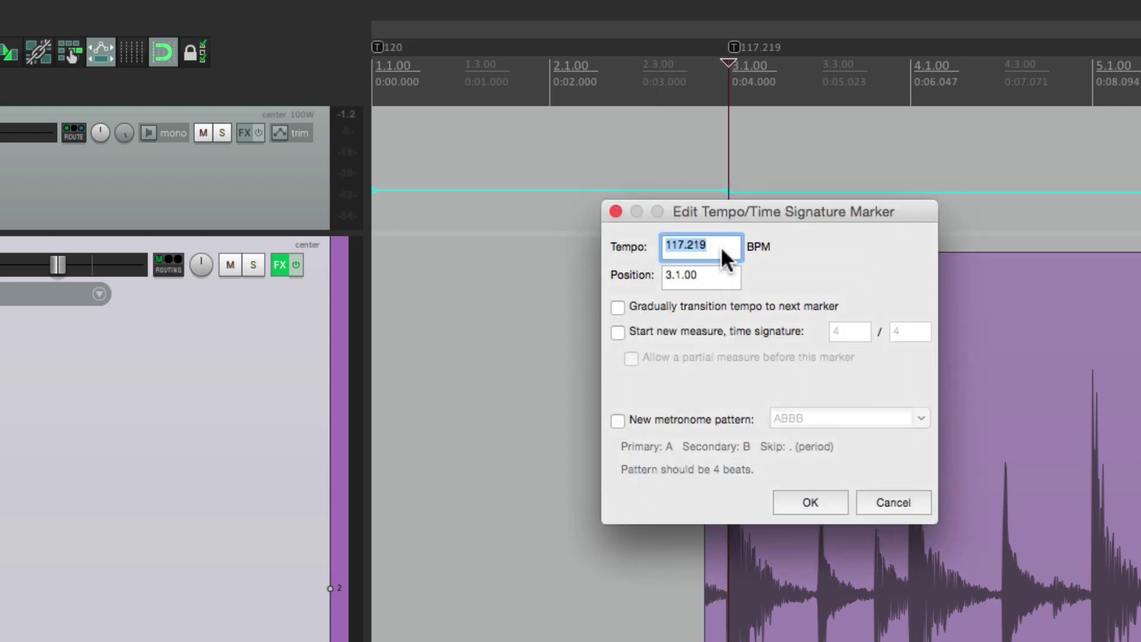
pyautogui.click(812, 500)
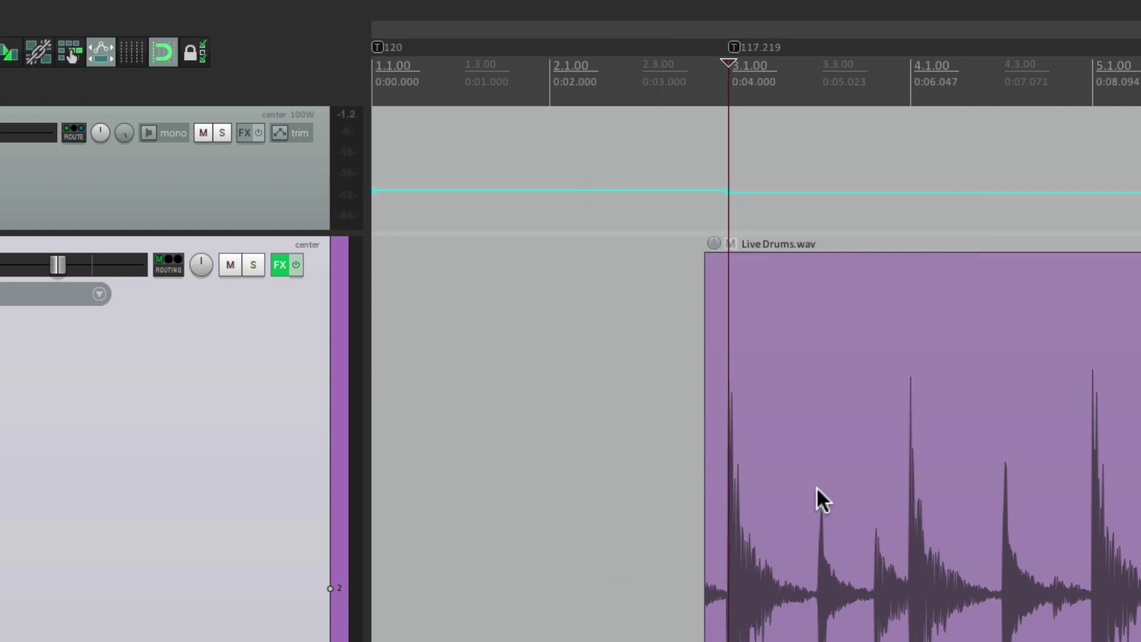
pyautogui.doubleClick(379, 47)
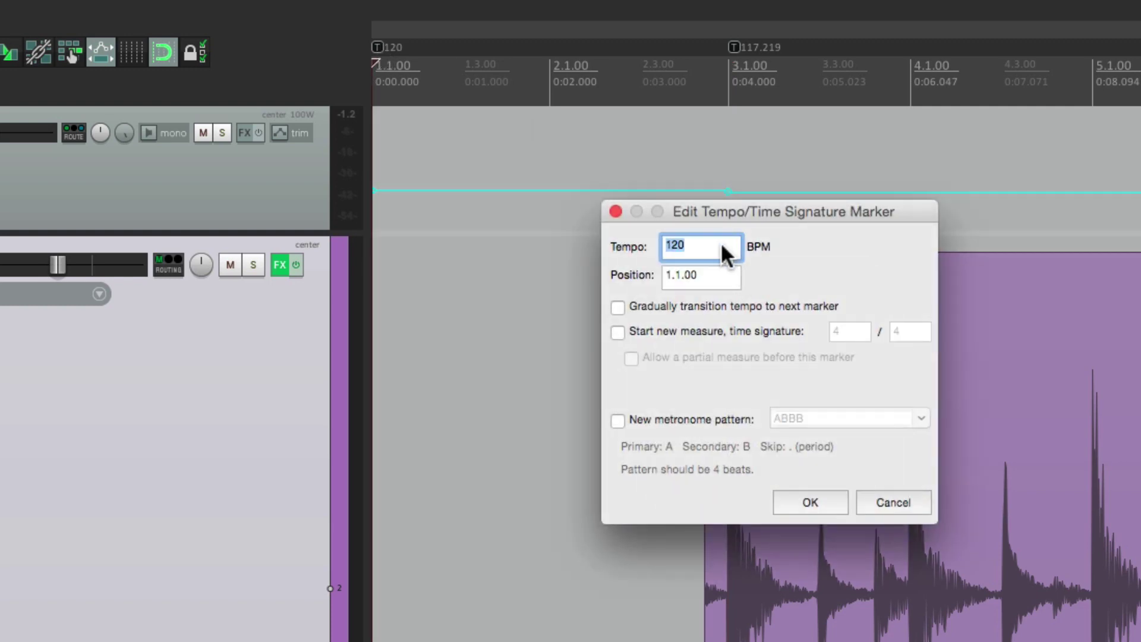
pyautogui.press('super+v')
pyautogui.click(821, 498)
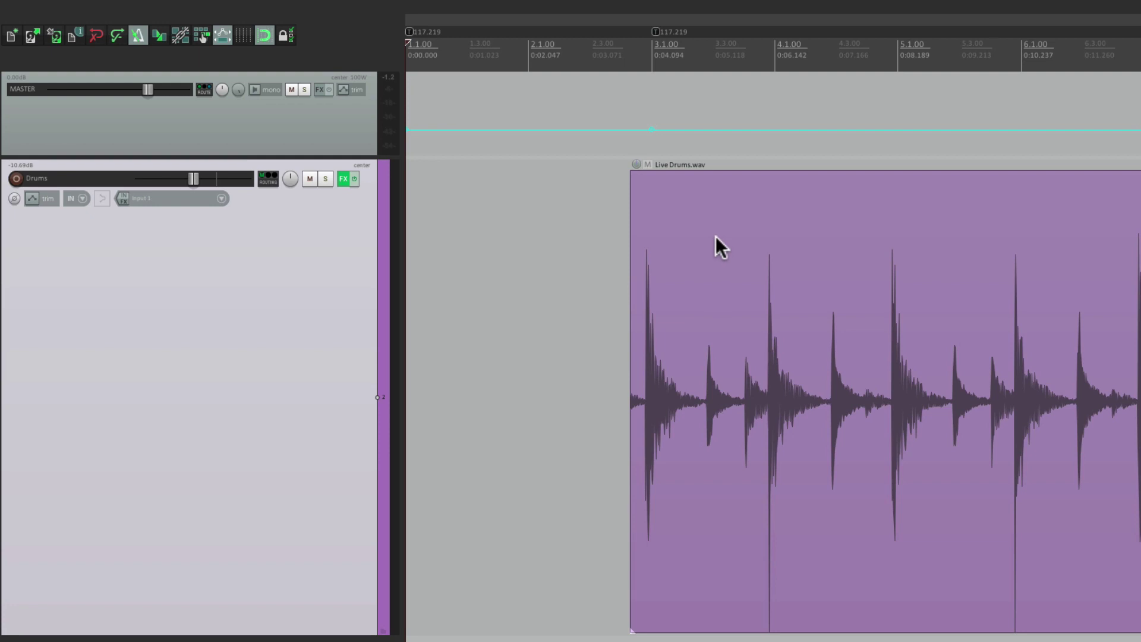
# - Drag the Live Drums item so its first hit lines up with bar 3 at 0:04.094
pyautogui.scroll(5, 611, 321)
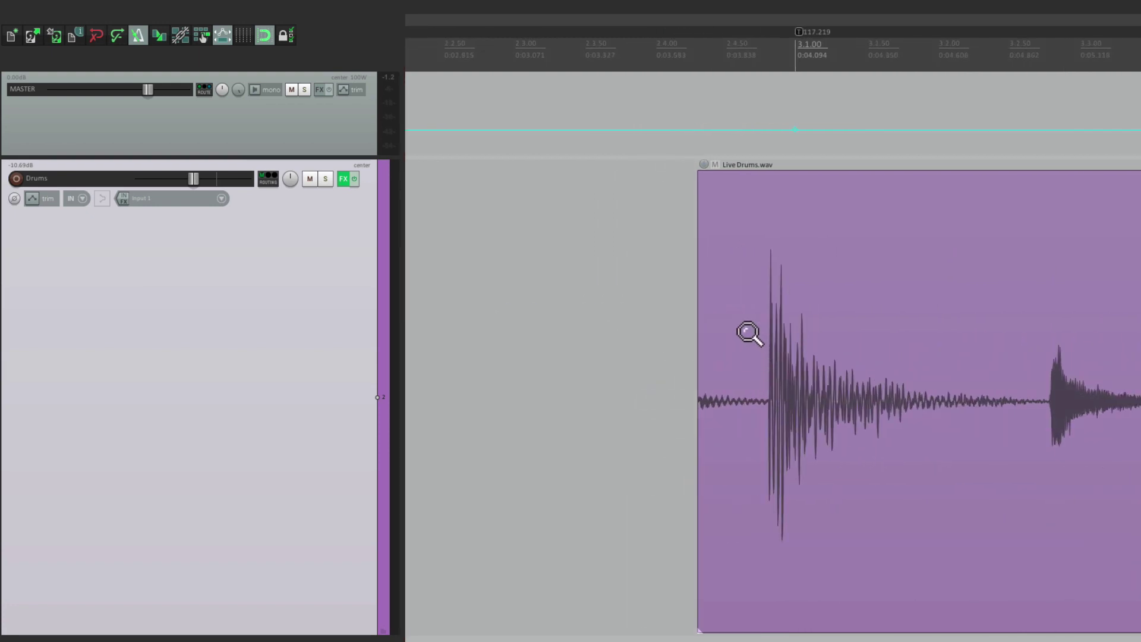
pyautogui.moveTo(752, 332); pyautogui.dragTo(802, 472)
pyautogui.moveTo(698, 408); pyautogui.dragTo(1063, 362)
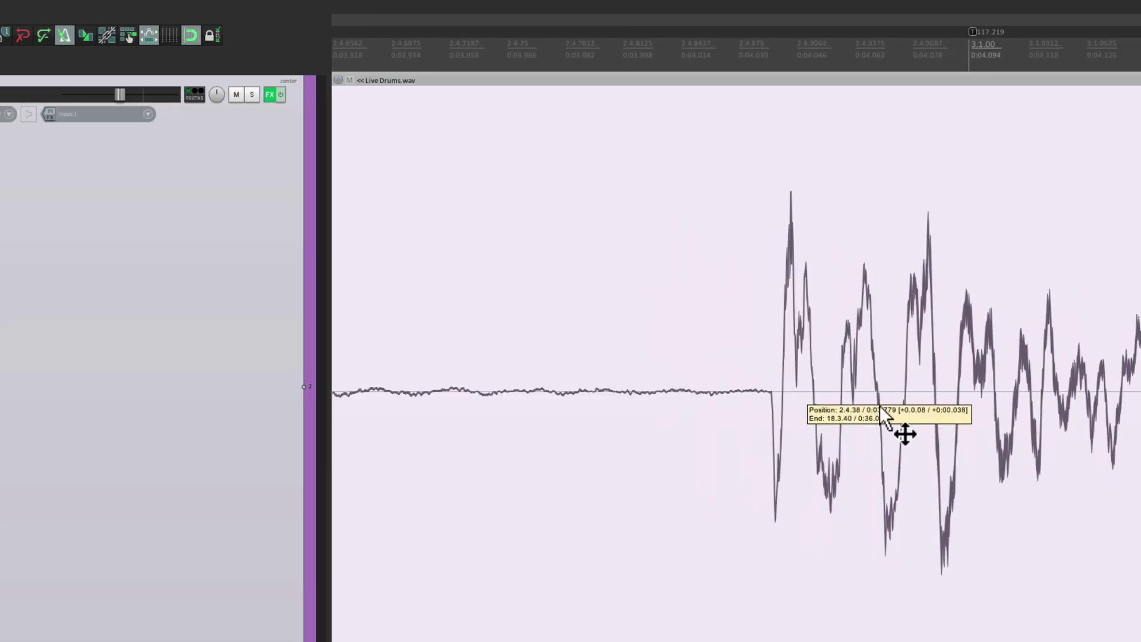
pyautogui.scroll(2, 815, 69)
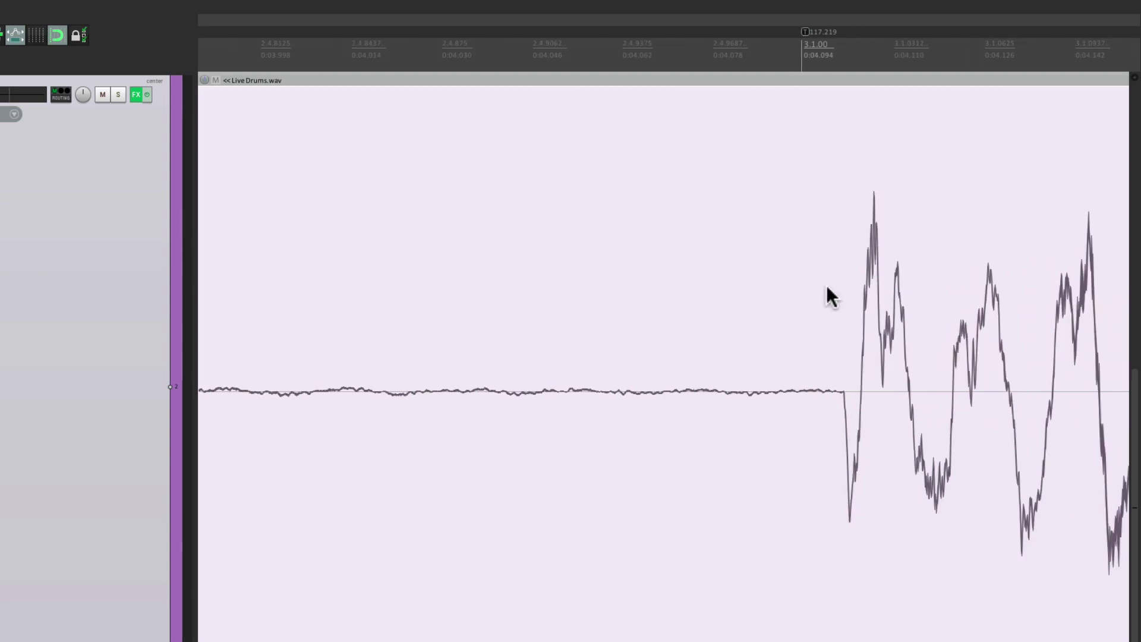
pyautogui.moveTo(837, 396); pyautogui.dragTo(818, 411)
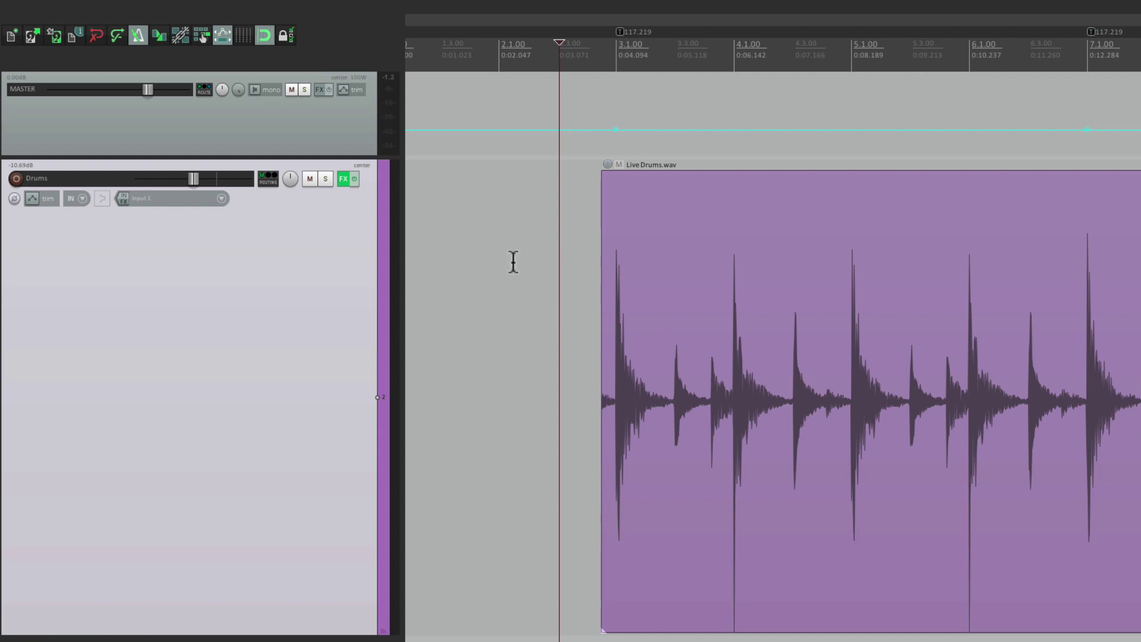
# - Play the drums from just before the first hit to check the alignment
pyautogui.click(490, 265)
pyautogui.scroll(3, 569, 305)
pyautogui.scroll(-2, 572, 333)
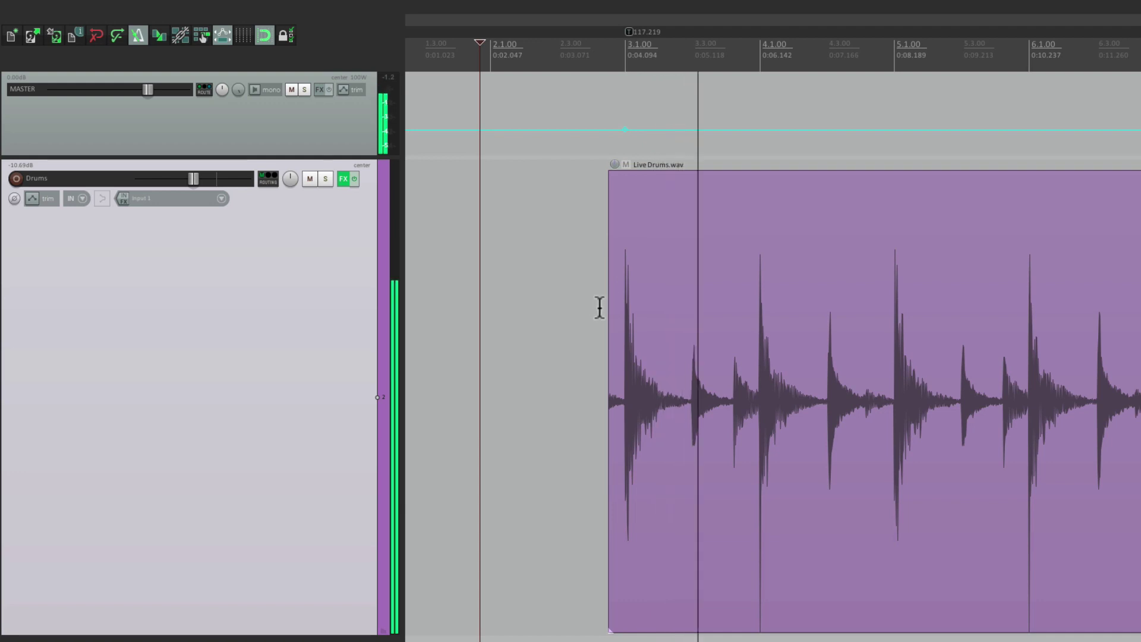
pyautogui.scroll(-1, 638, 284)
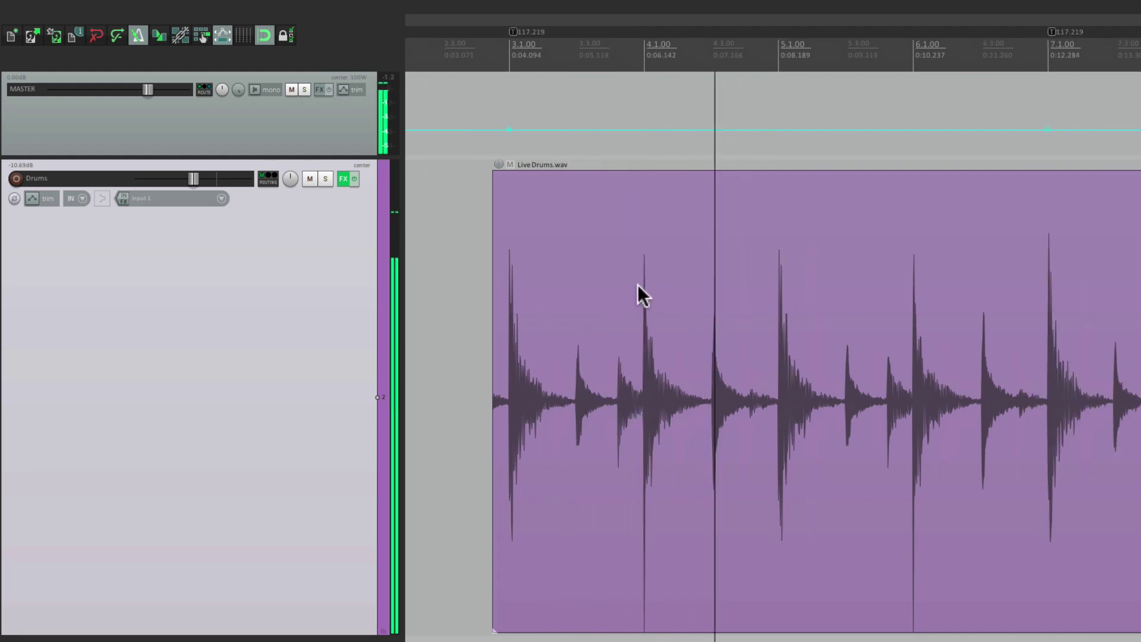
pyautogui.scroll(-2, 633, 290)
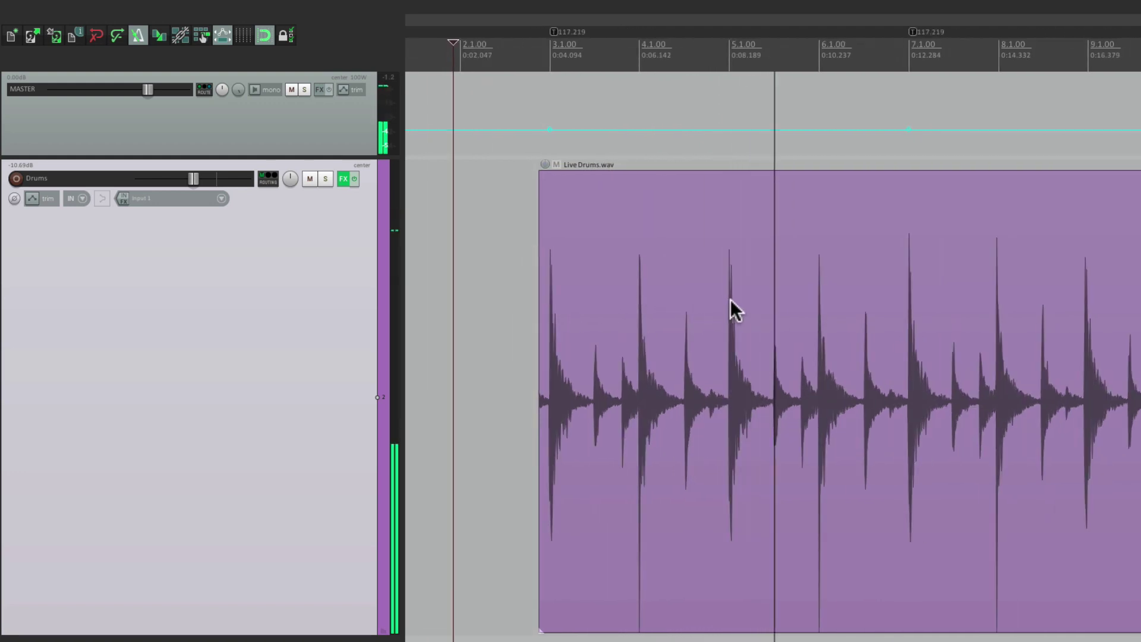
pyautogui.hscroll(3, 730, 298)
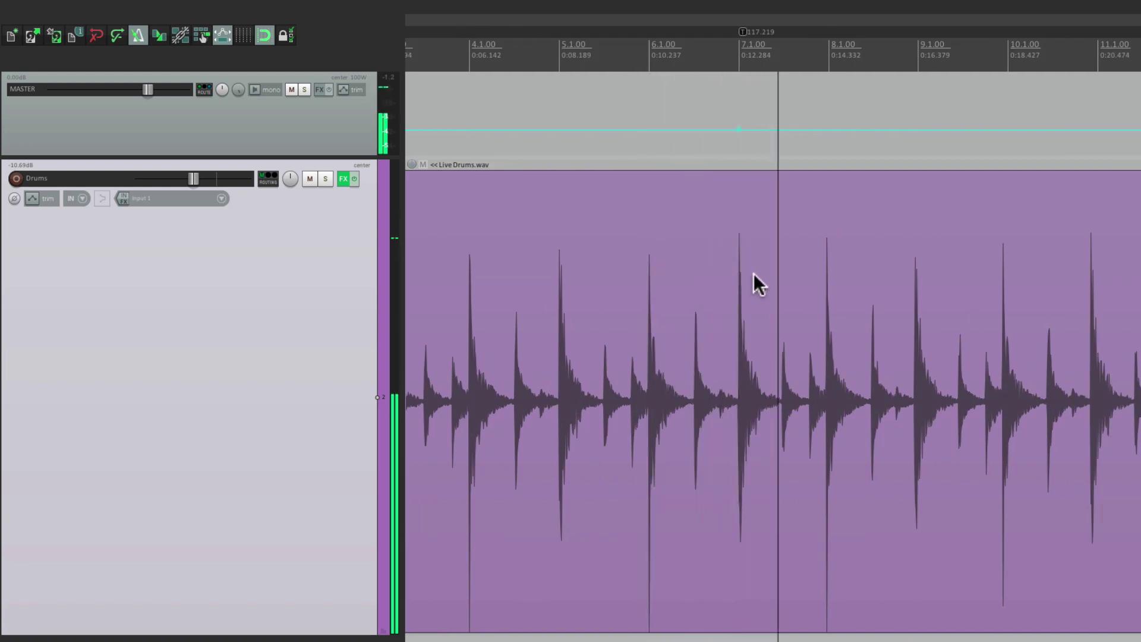
pyautogui.hscroll(2, 751, 274)
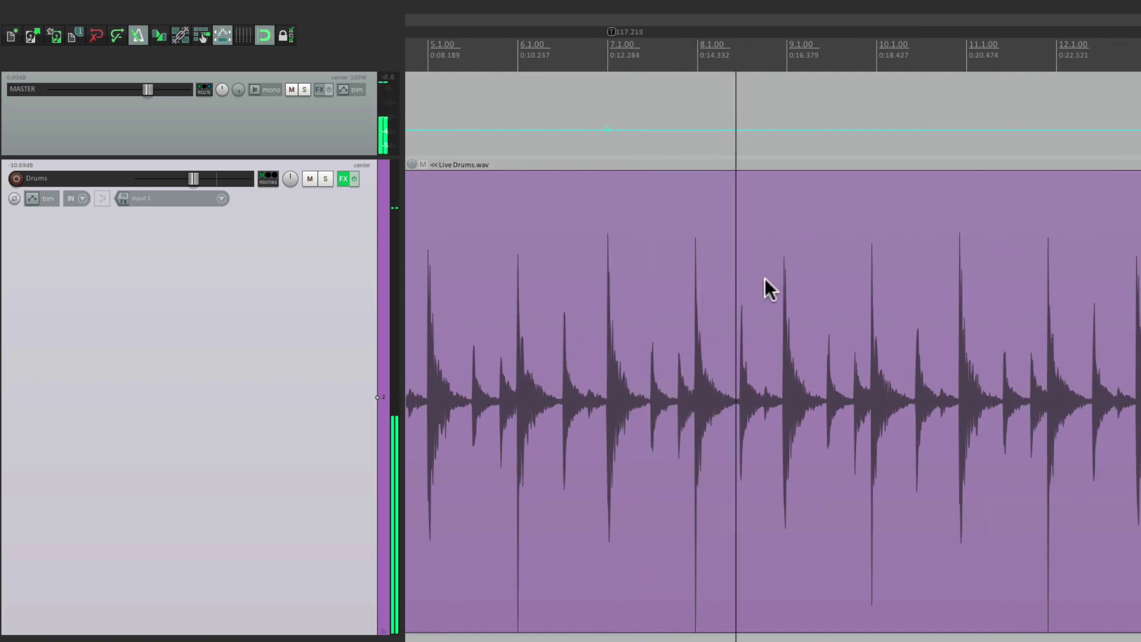
# - Split the drum item at bar 7 and at the next downbeat hit's onset near bar 8
pyautogui.press('space')
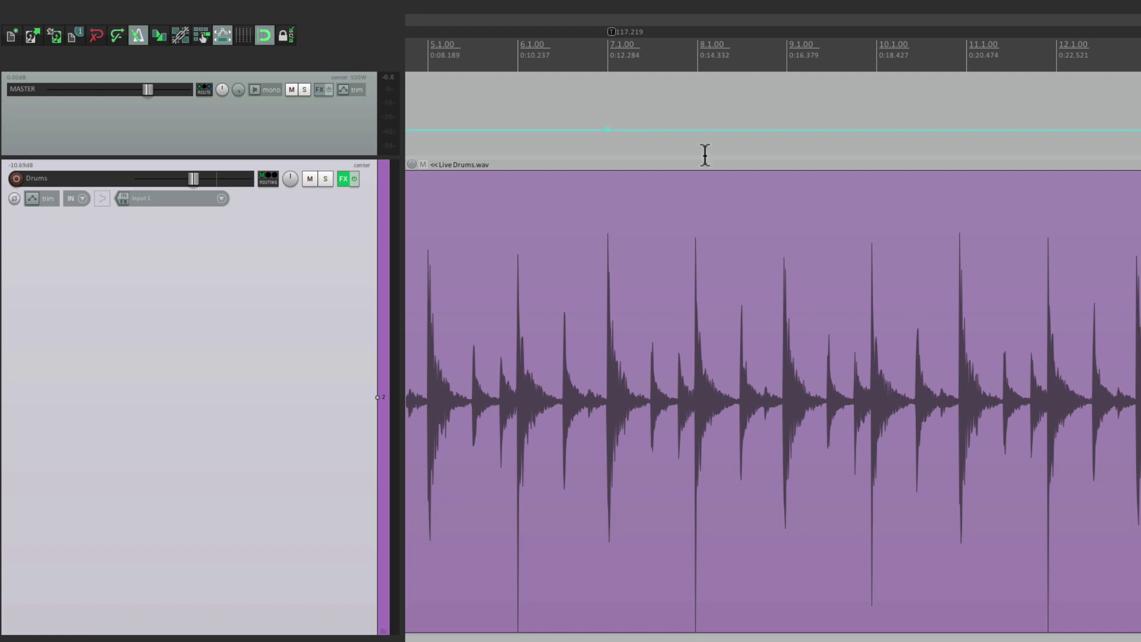
pyautogui.click(608, 380)
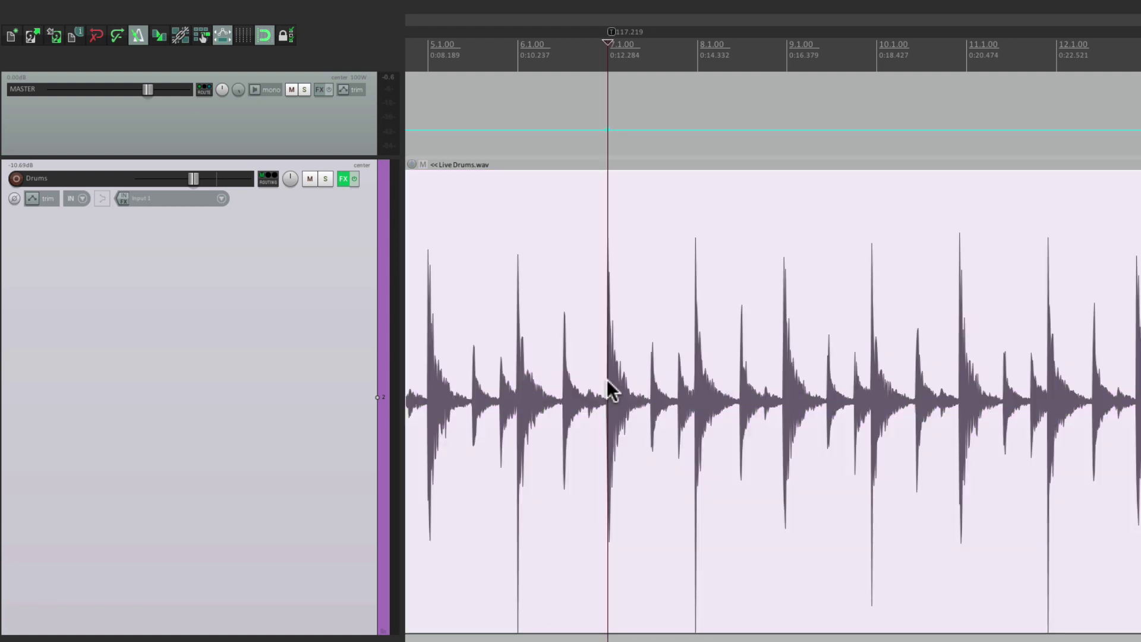
pyautogui.press('s')
pyautogui.moveTo(683, 357); pyautogui.dragTo(730, 386)
pyautogui.moveTo(615, 336); pyautogui.dragTo(711, 431)
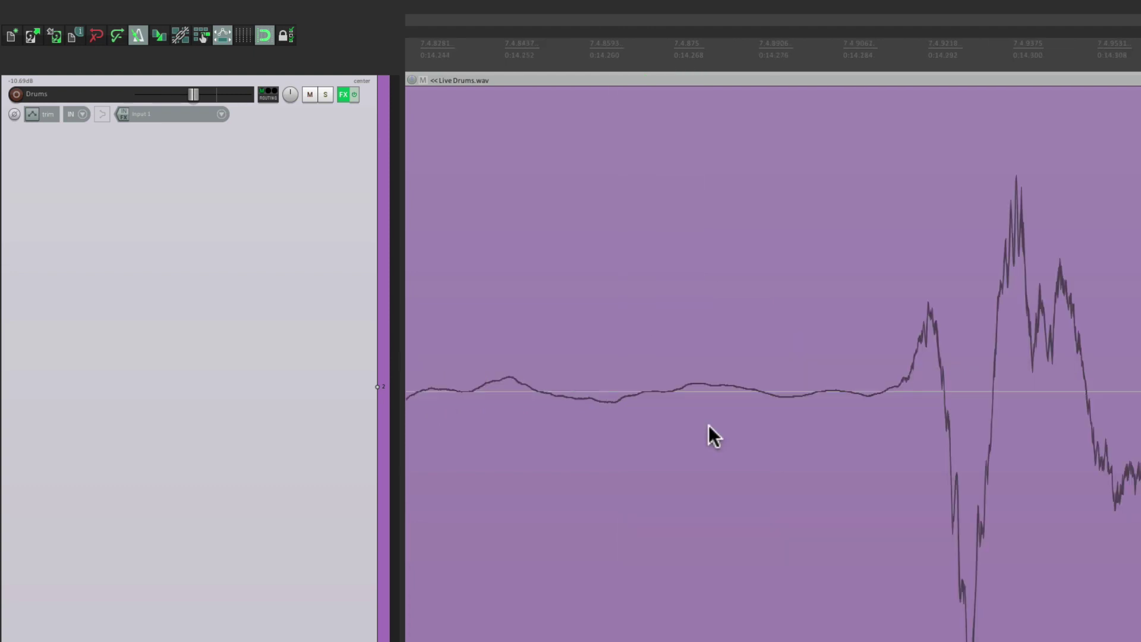
pyautogui.click(891, 387)
pyautogui.press('s')
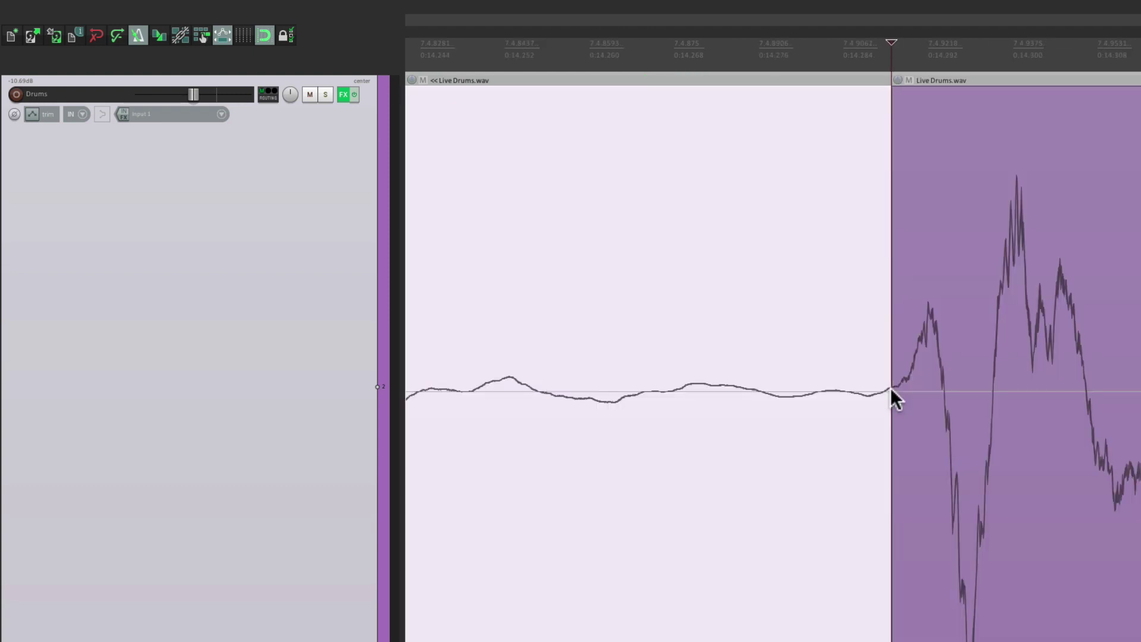
# - Create a measure from the one-bar selection, proposing 4/4, 1 bar at 119.748 BPM
pyautogui.press('-')
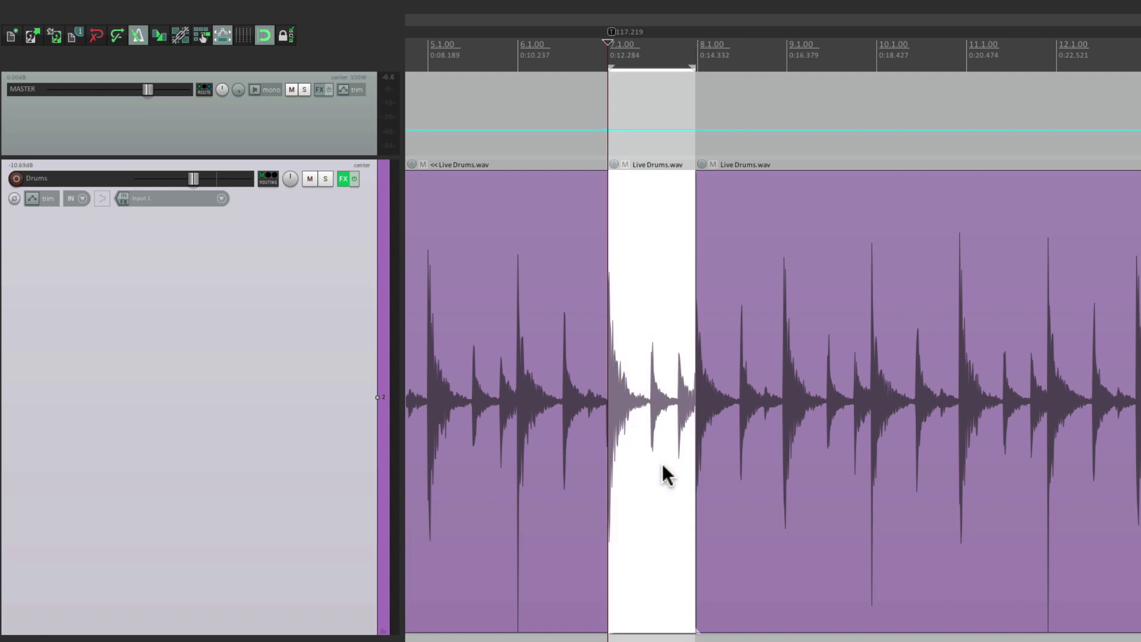
pyautogui.rightClick(659, 50)
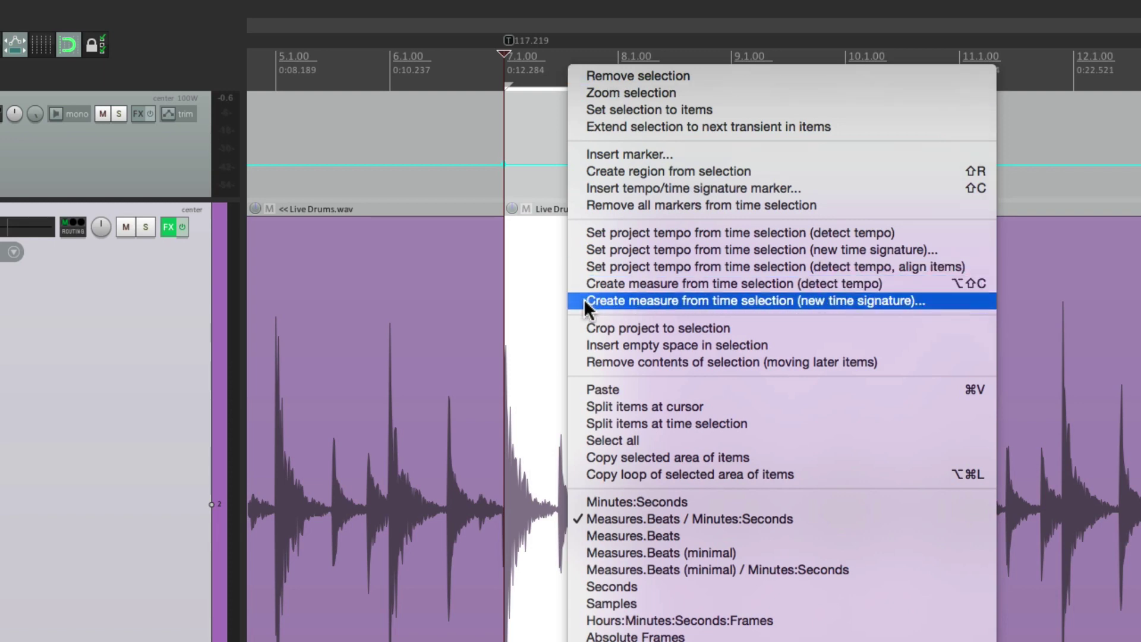
pyautogui.click(584, 299)
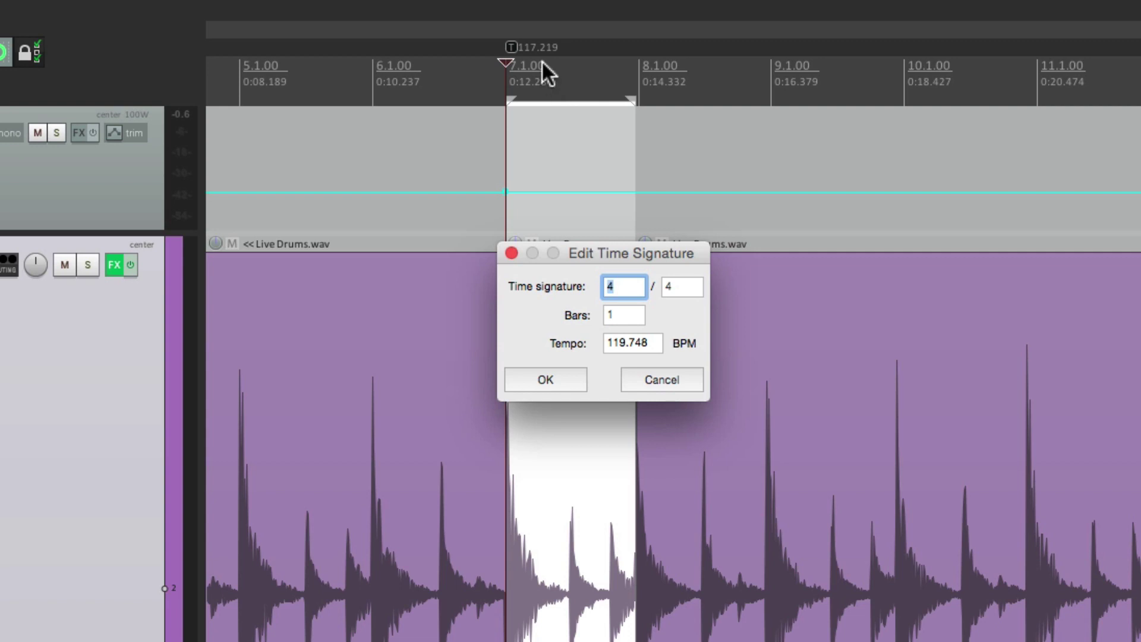
# - Confirm the one-bar 4/4 measure at 119.748 BPM, glue the three drum pieces, and play back
pyautogui.click(547, 379)
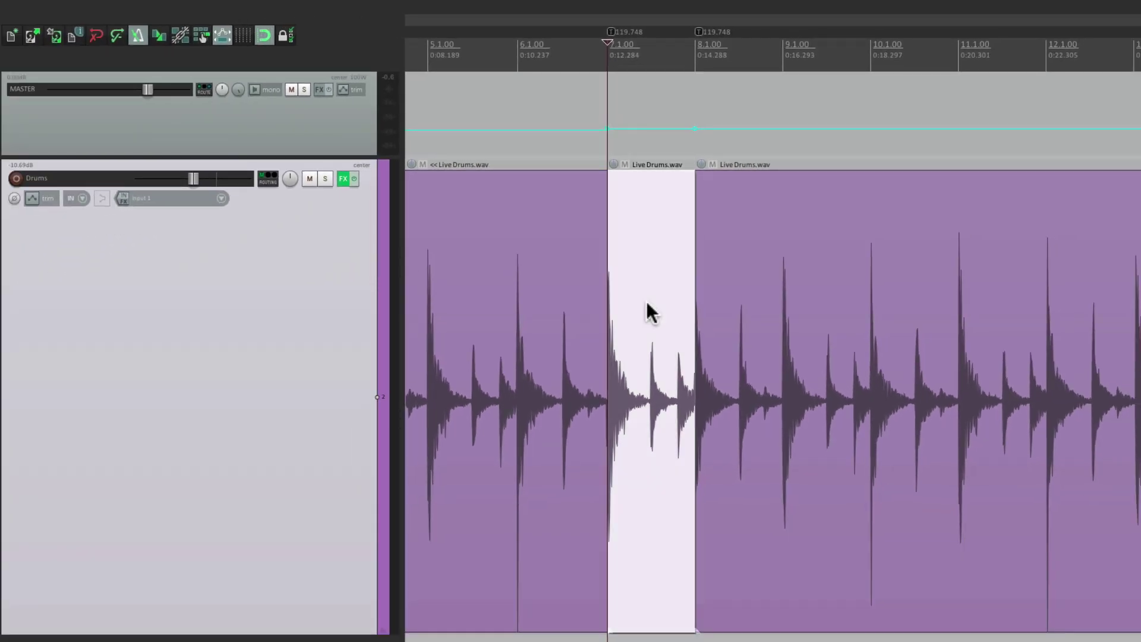
pyautogui.click(563, 112)
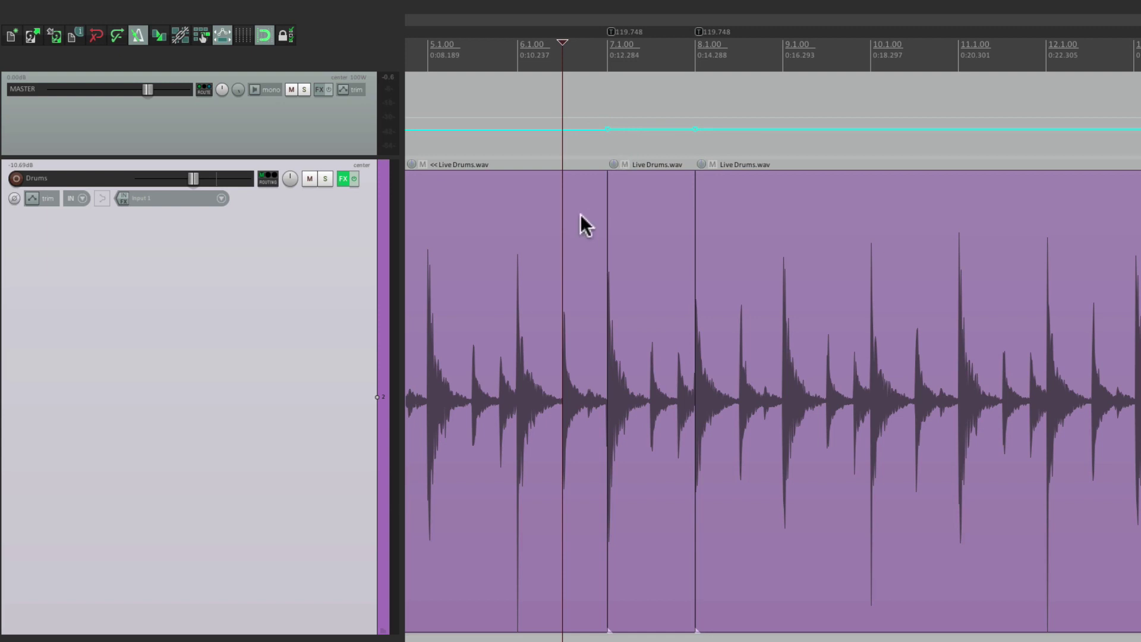
pyautogui.hotkey('ctrl', 'a')
pyautogui.hotkey('ctrl', 'g')
pyautogui.click(500, 149)
pyautogui.press('space')
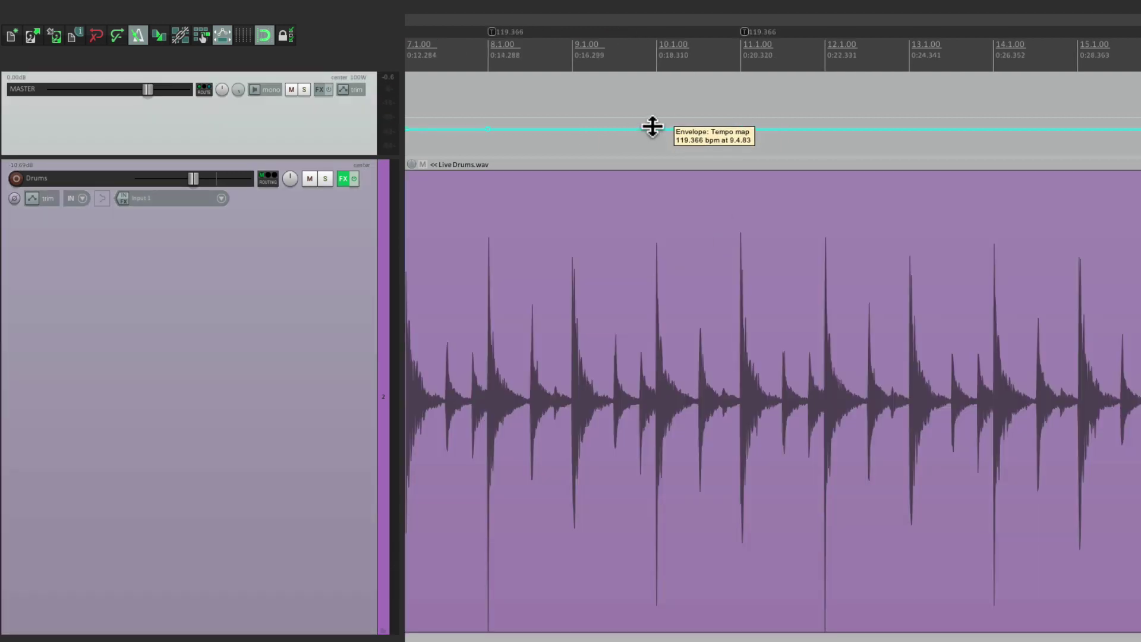
# - Insert a 119.366 BPM tempo marker at the start of bar 9
pyautogui.scroll(4, 509, 380)
pyautogui.scroll(5, 612, 414)
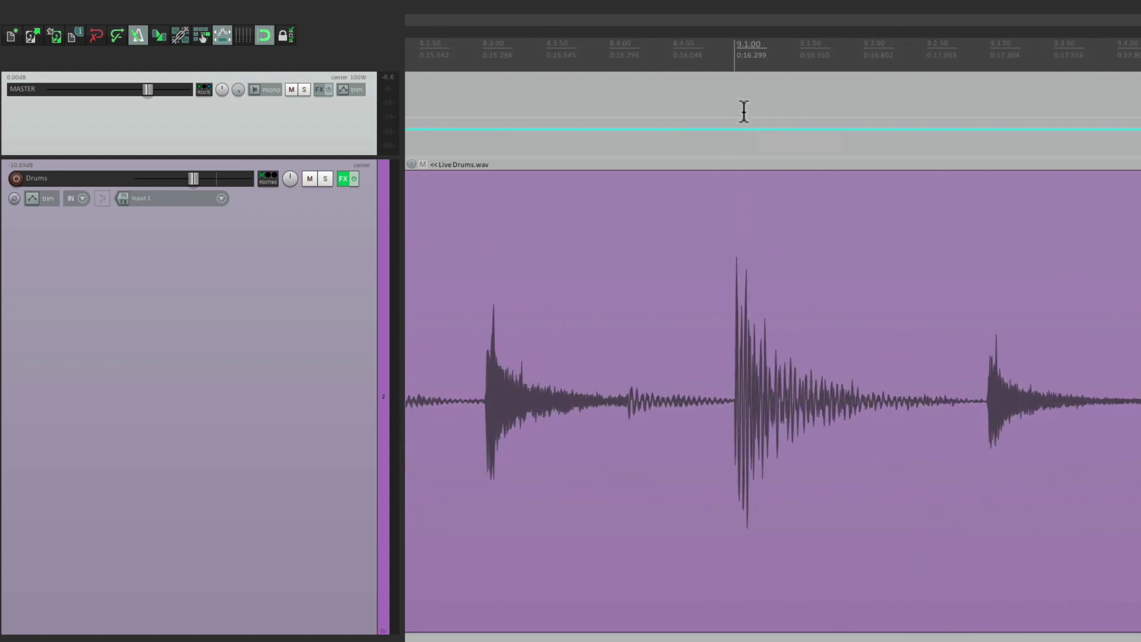
pyautogui.click(735, 54)
pyautogui.rightClick(733, 57)
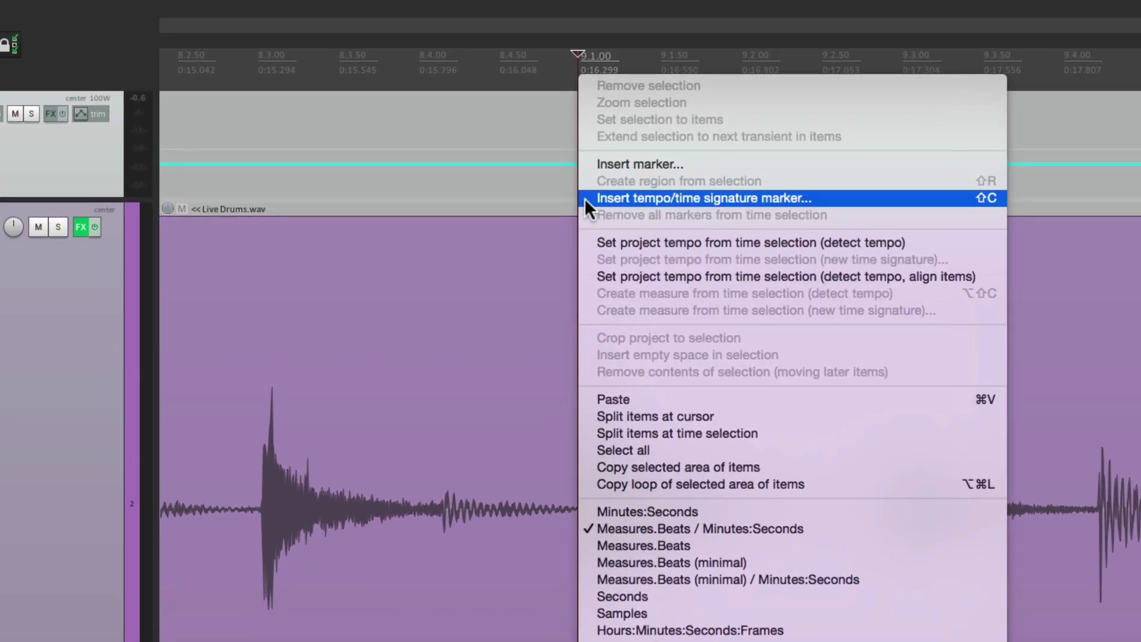
pyautogui.click(587, 200)
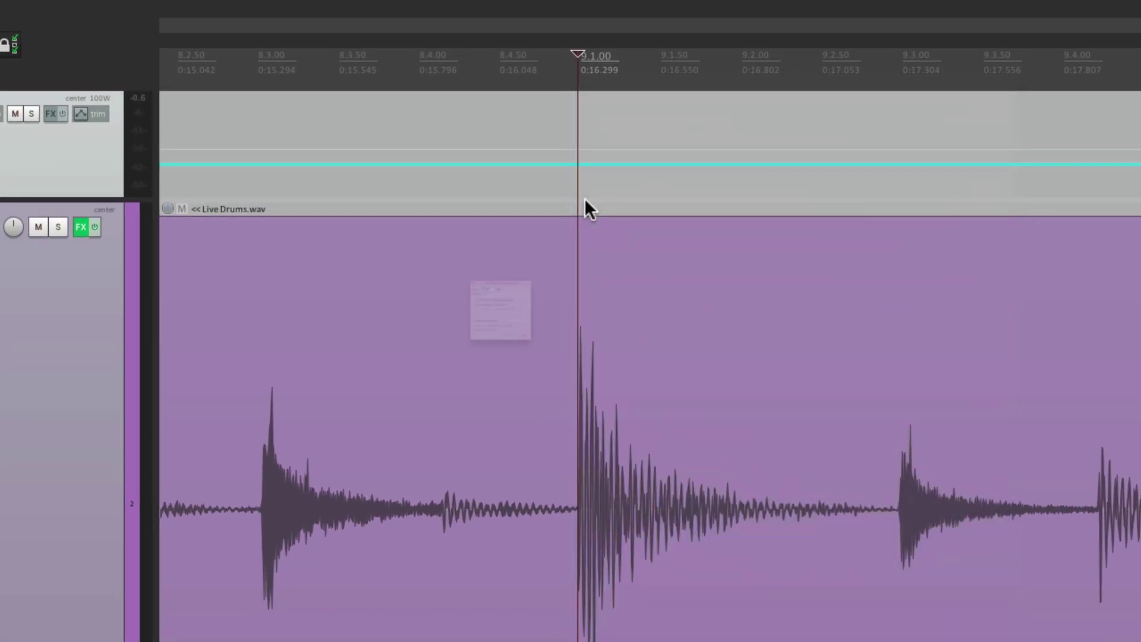
pyautogui.click(536, 431)
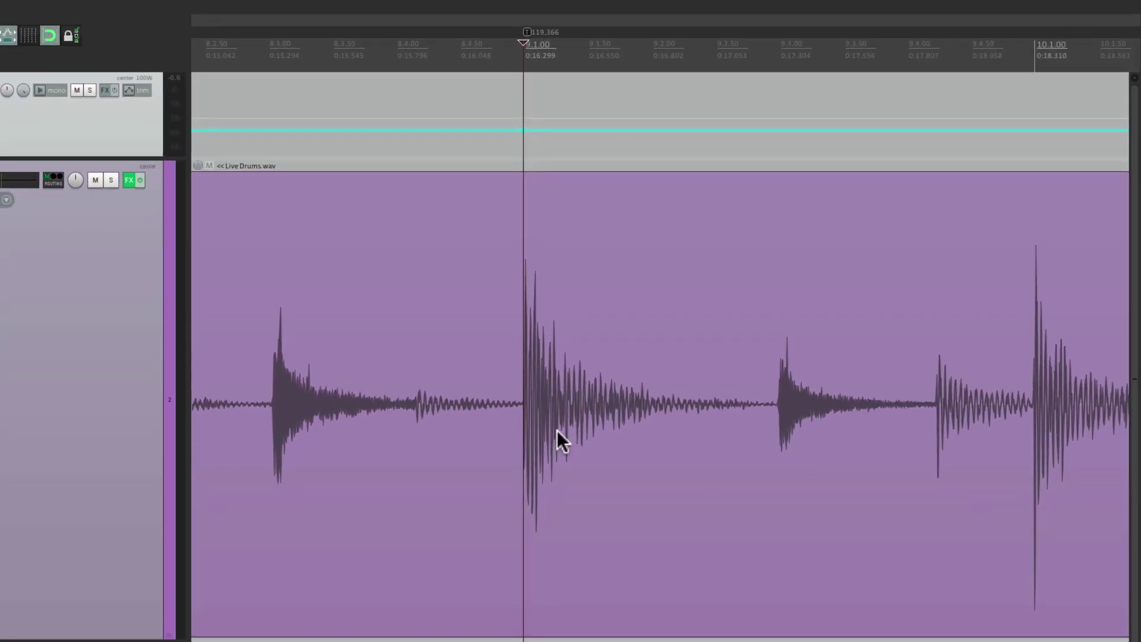
# - Zoom in and shift bar 9's tempo marker onto the drum hit's onset
pyautogui.scroll(3, 560, 439)
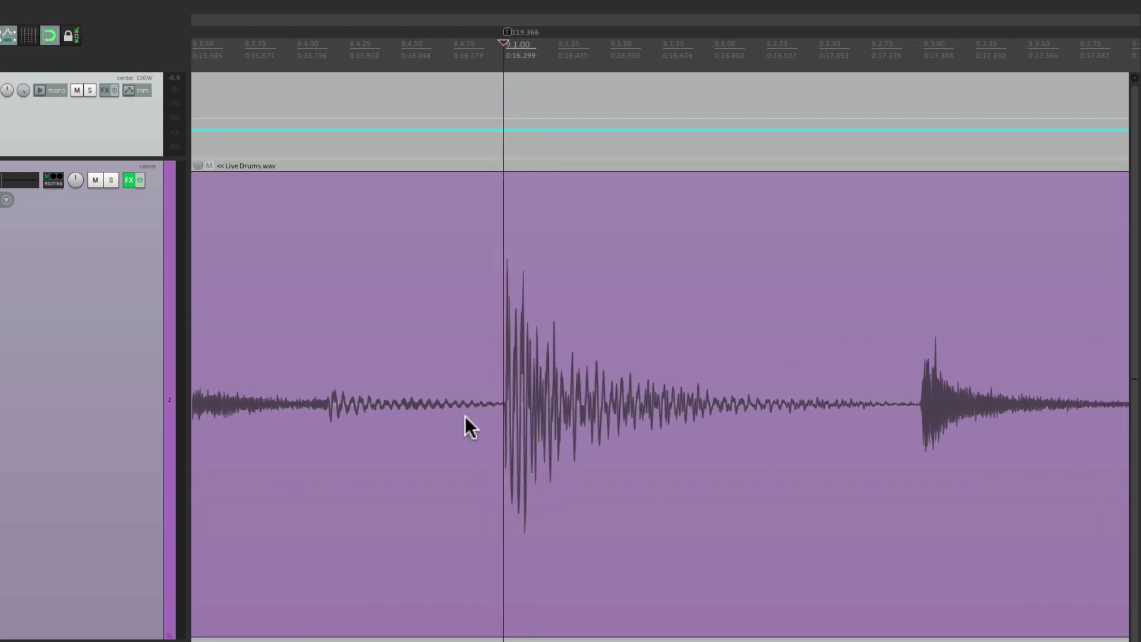
pyautogui.scroll(5, 547, 421)
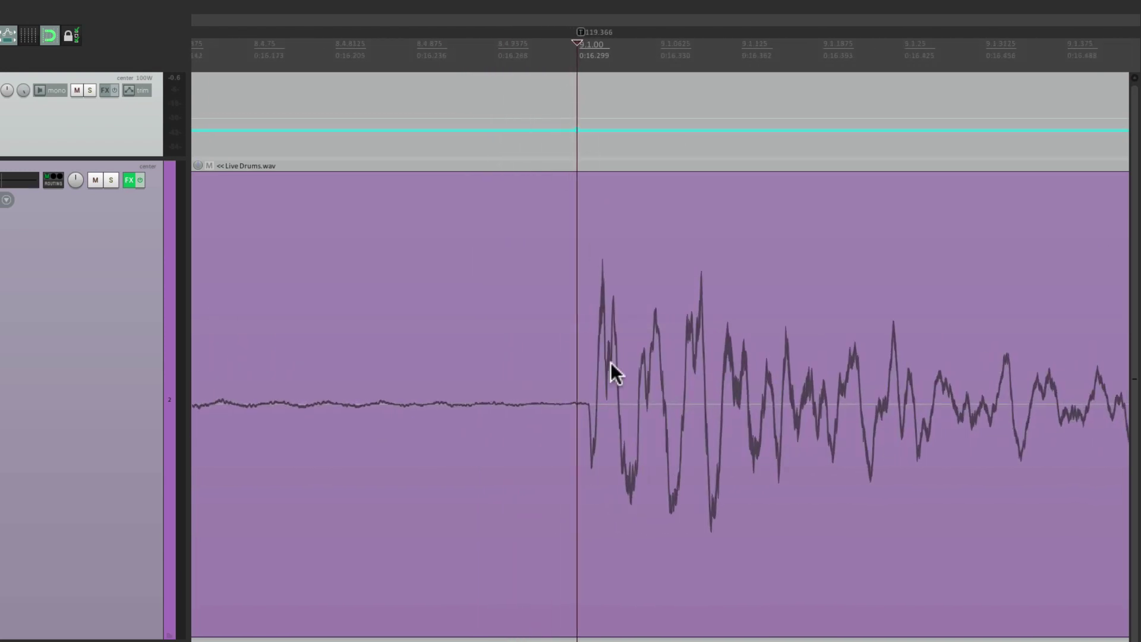
pyautogui.scroll(4, 610, 372)
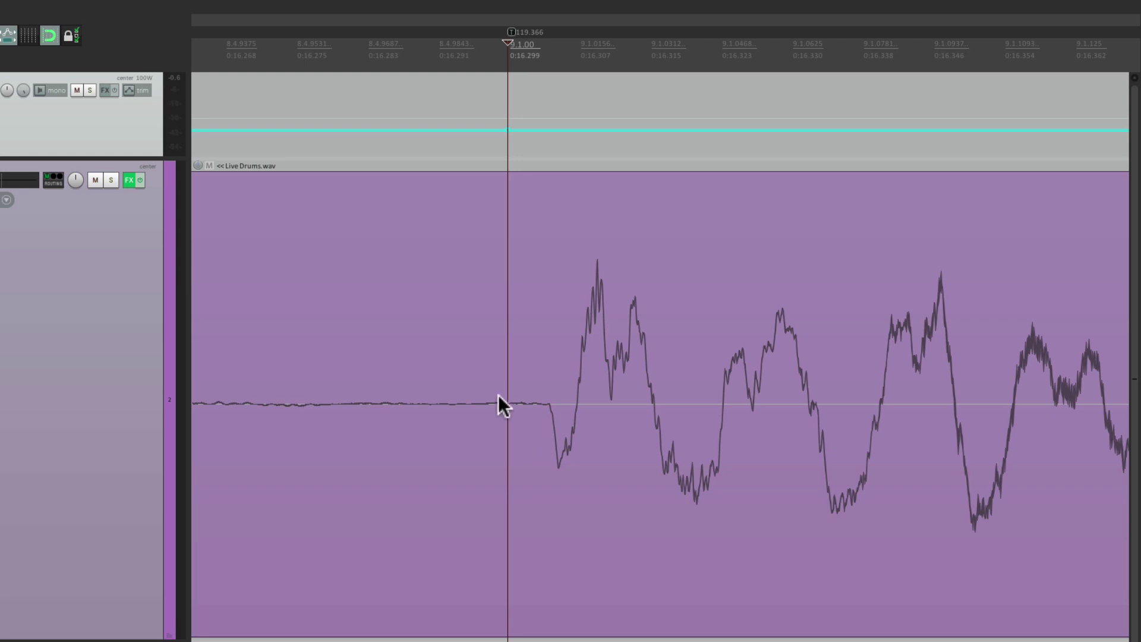
pyautogui.scroll(3, 500, 402)
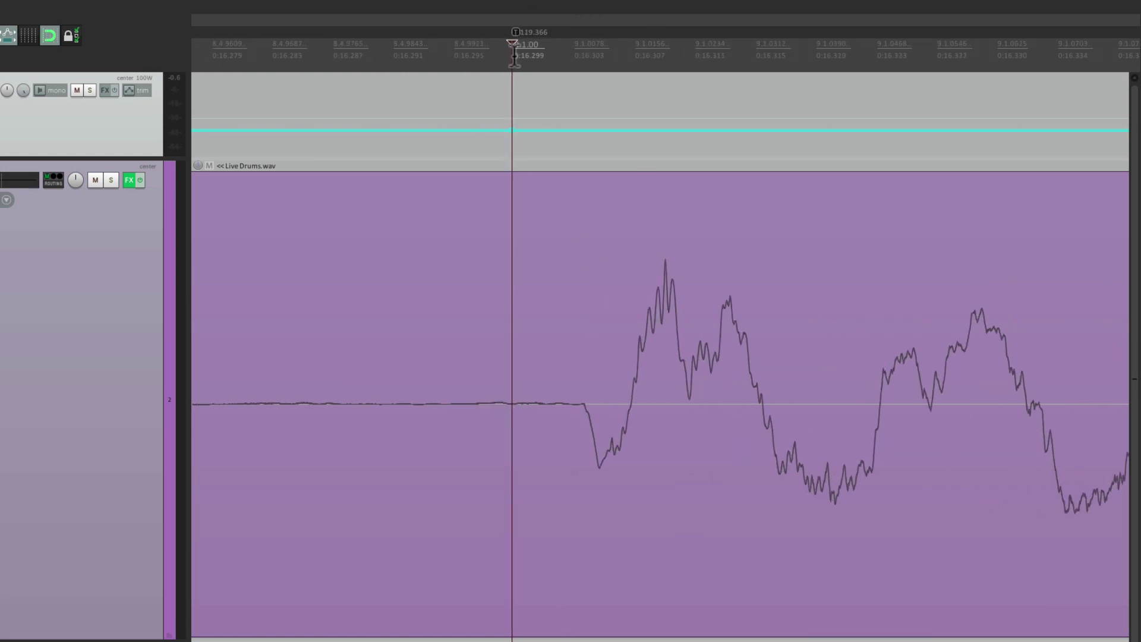
pyautogui.click(363, 53)
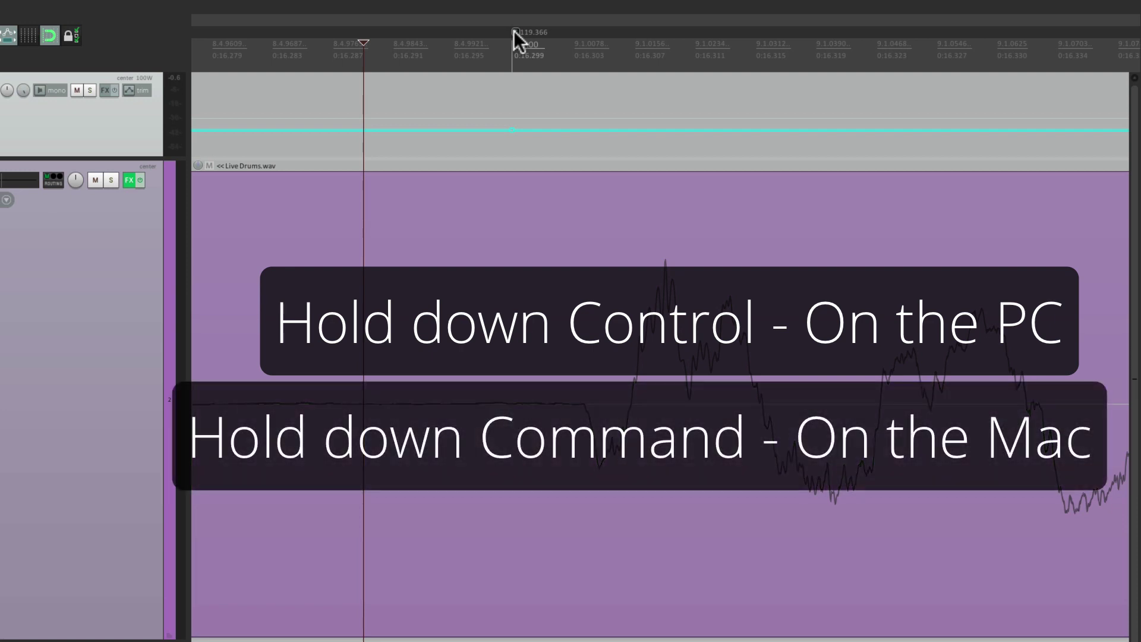
pyautogui.moveTo(515, 30)
pyautogui.mouseDown()
pyautogui.moveTo(536, 31)
pyautogui.moveTo(481, 31)
pyautogui.moveTo(582, 33)
pyautogui.mouseUp()
# - Play back from bar 8 to check the bar 9 alignment
pyautogui.scroll(-10, 569, 257)
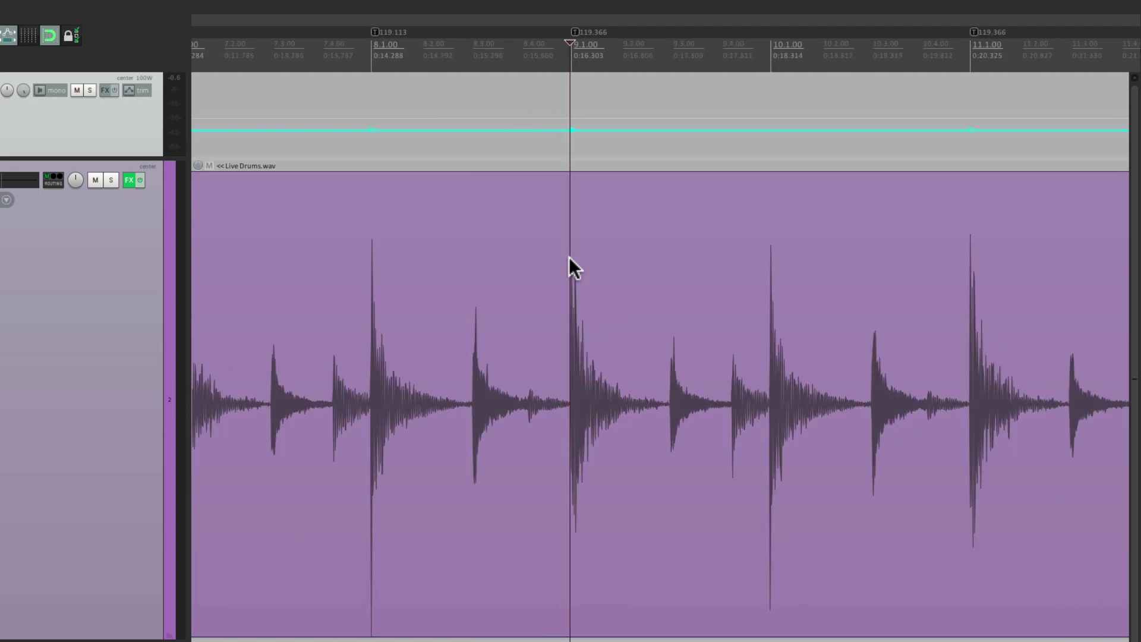
pyautogui.scroll(-2, 569, 257)
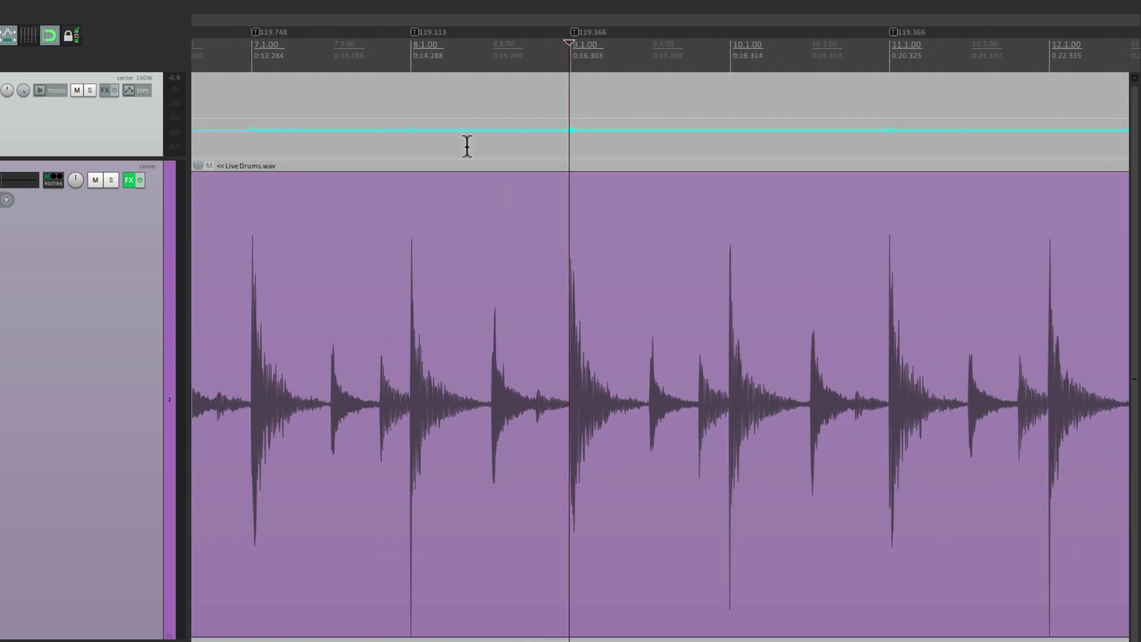
pyautogui.click(411, 113)
pyautogui.press('space')
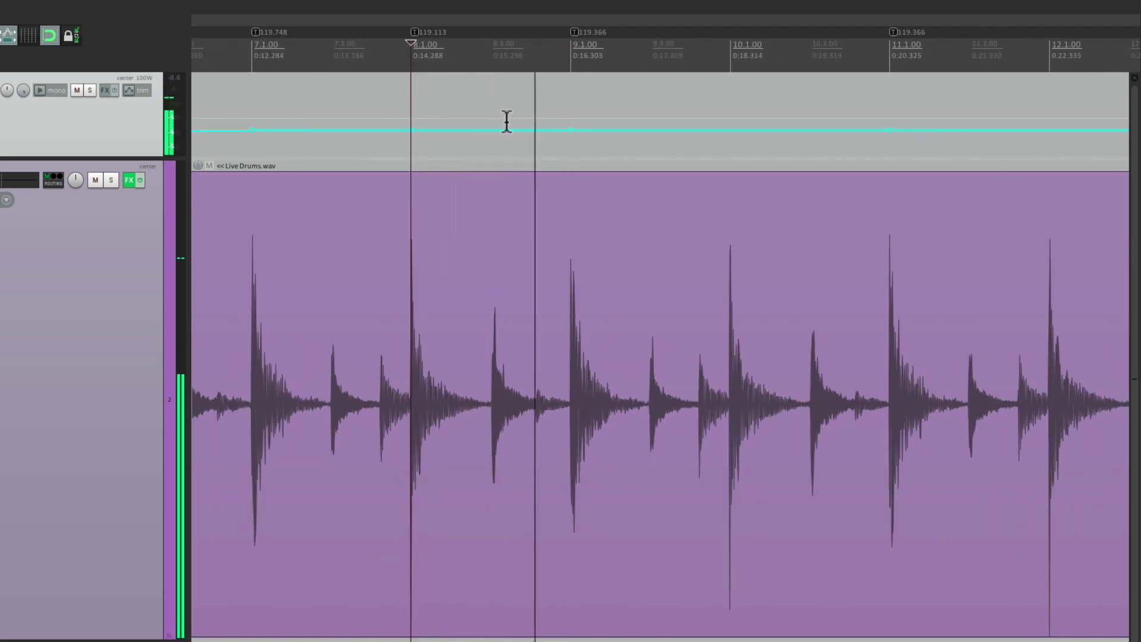
pyautogui.hscroll(3, 527, 122)
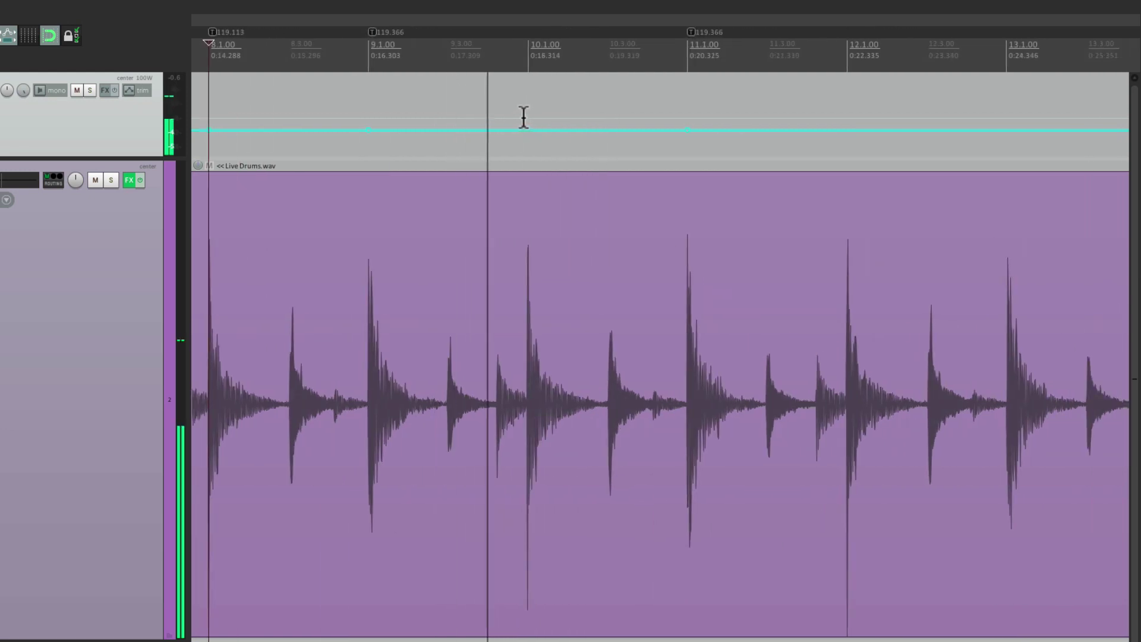
# - Stop playback and insert a 119.366 BPM tempo marker at bar 10
pyautogui.press('space')
pyautogui.scroll(8, 530, 301)
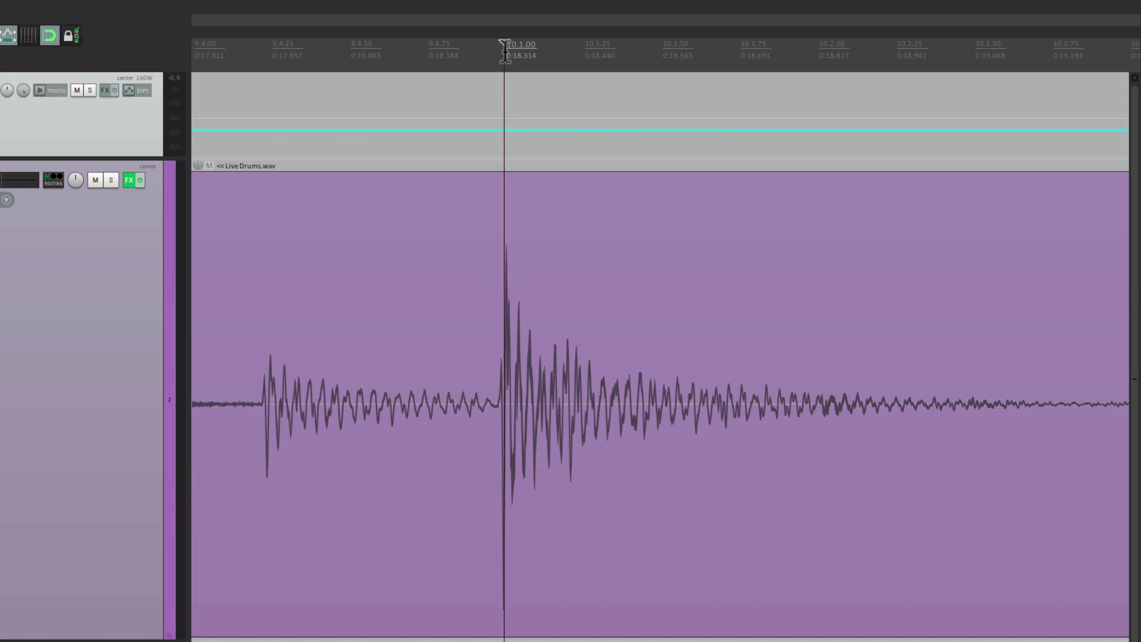
pyautogui.rightClick(518, 52)
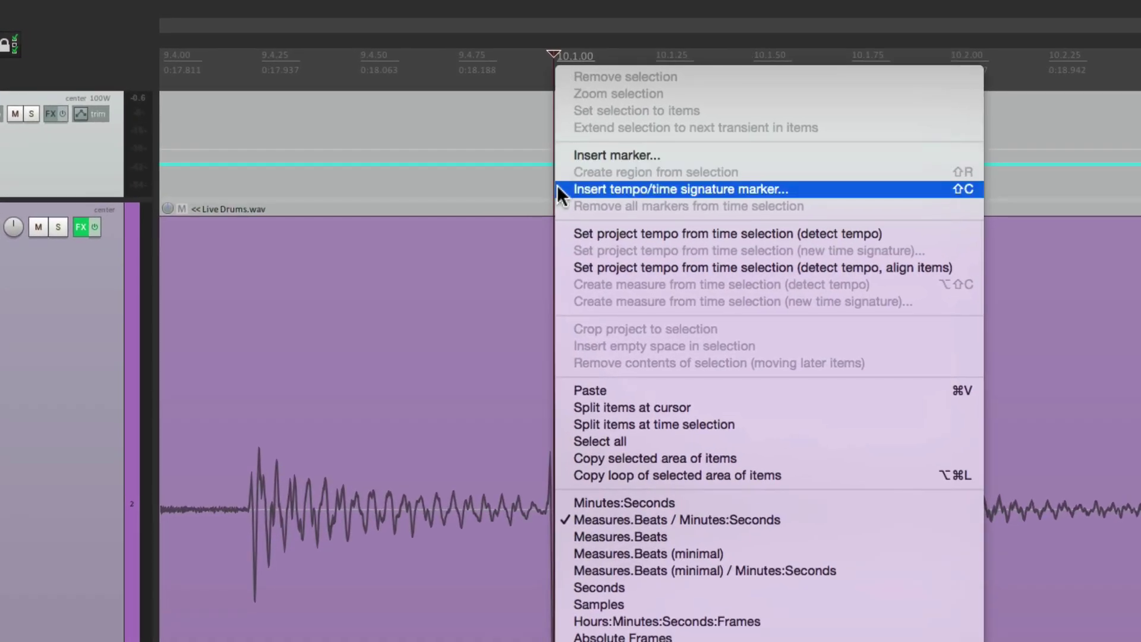
pyautogui.click(557, 188)
pyautogui.press('Return')
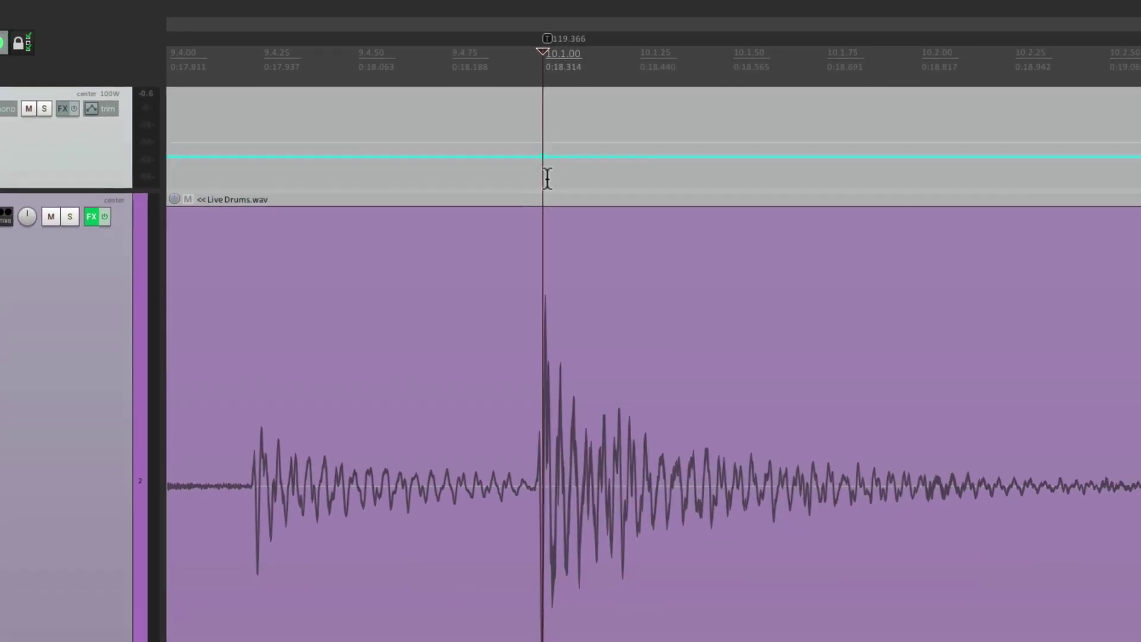
# - Zoom in on bar 10's hit and drag its tempo marker onto the onset
pyautogui.click(433, 97)
pyautogui.moveTo(517, 419); pyautogui.dragTo(561, 436)
pyautogui.moveTo(531, 365); pyautogui.dragTo(549, 422)
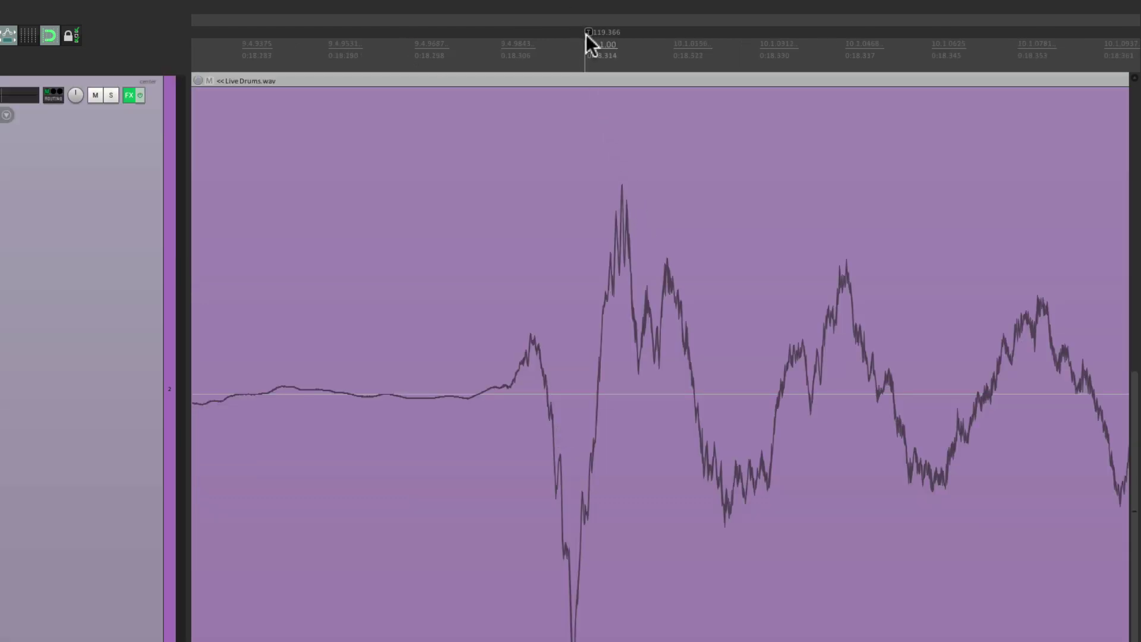
pyautogui.moveTo(588, 30)
pyautogui.mouseDown()
pyautogui.moveTo(464, 34)
pyautogui.moveTo(474, 32)
pyautogui.mouseUp()
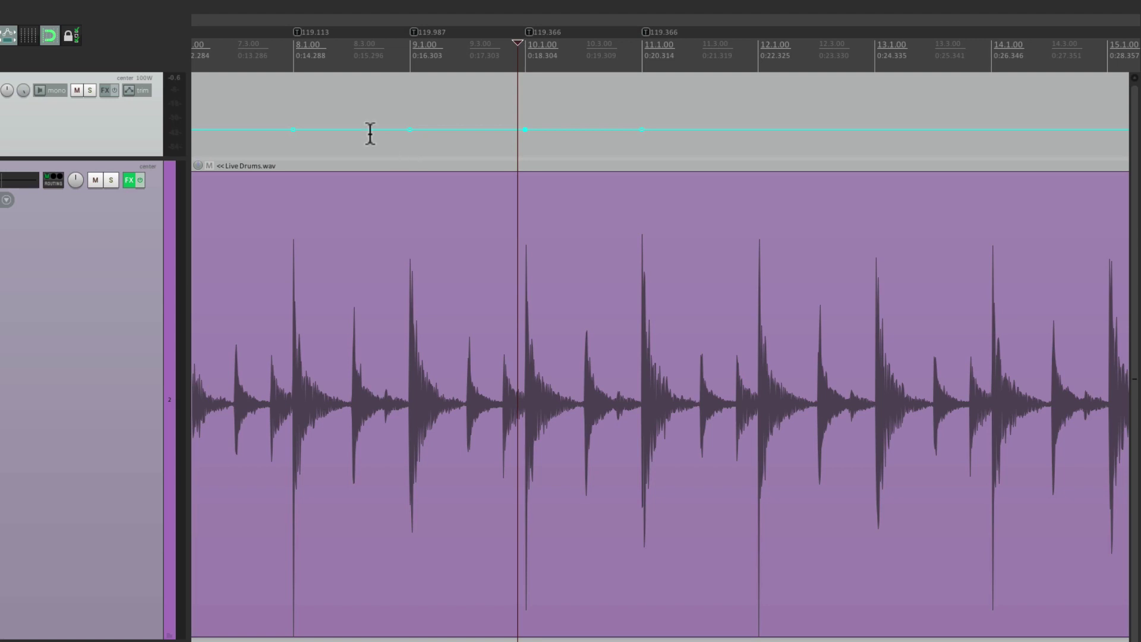
pyautogui.click(294, 119)
pyautogui.press('space')
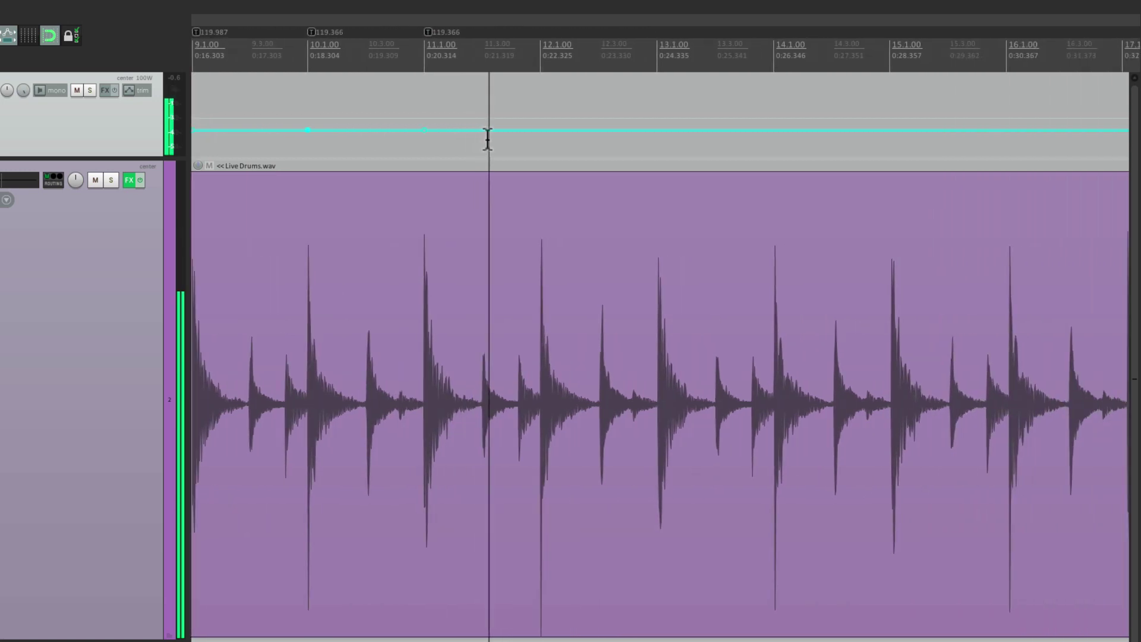
pyautogui.press('space')
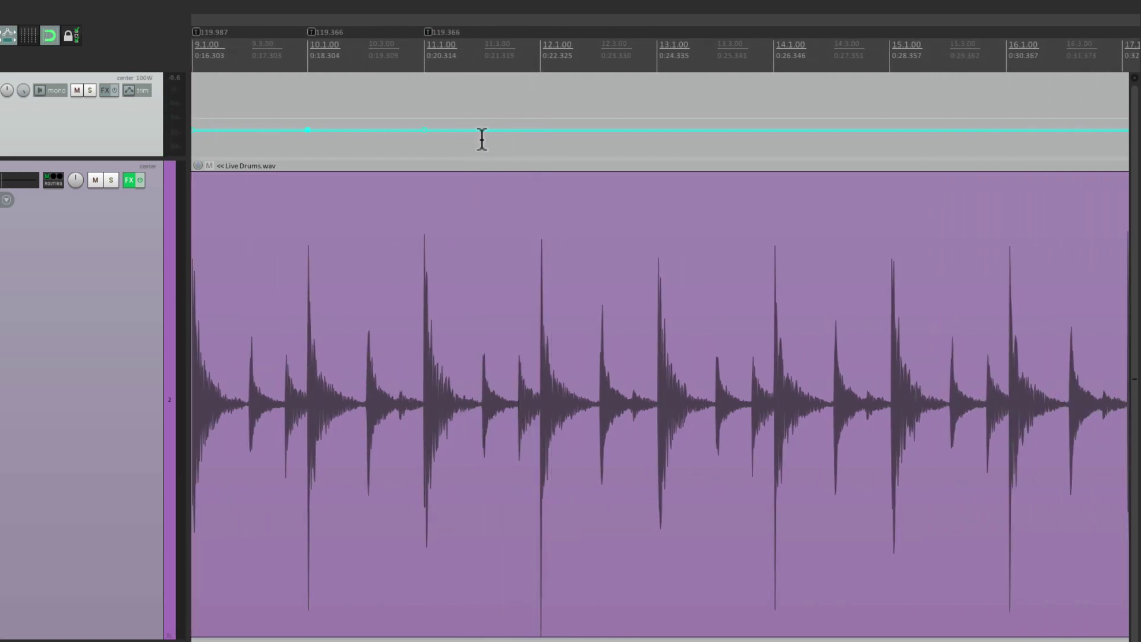